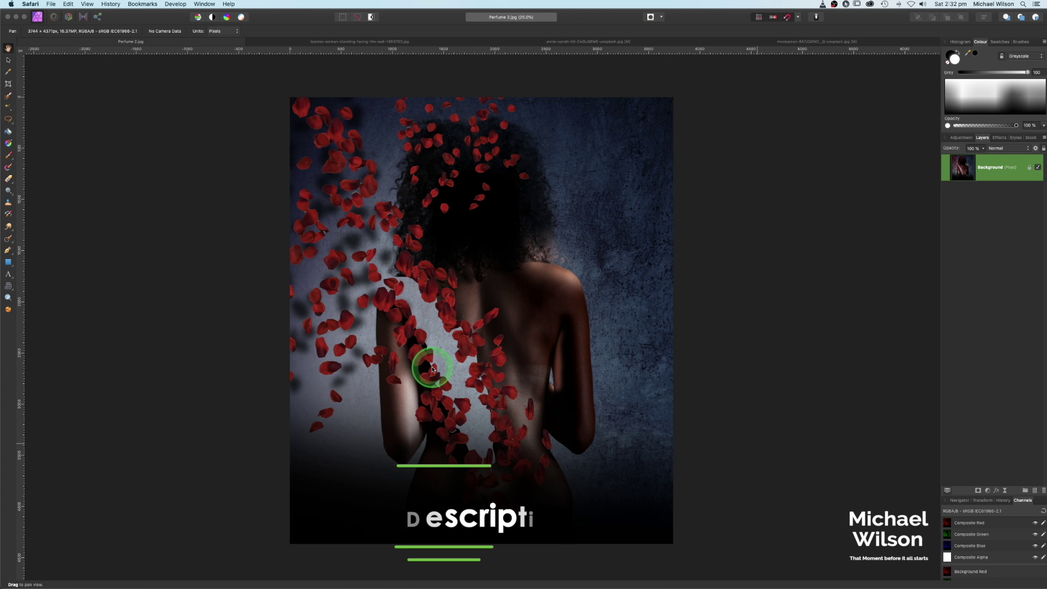
Bring up the original photo of the woman facing the wall from the document tabs
left_click(426, 41)
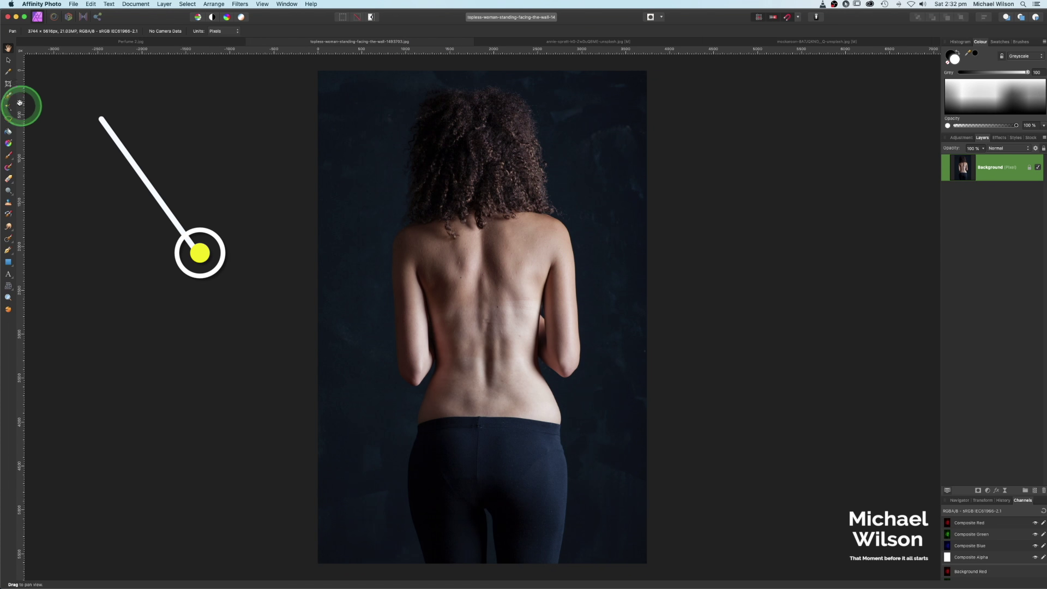
Crop the photo's bottom edge up to her waistband, leaving 3744 x 4203 px
left_click(9, 84)
left_click_drag(482, 564, 483, 440)
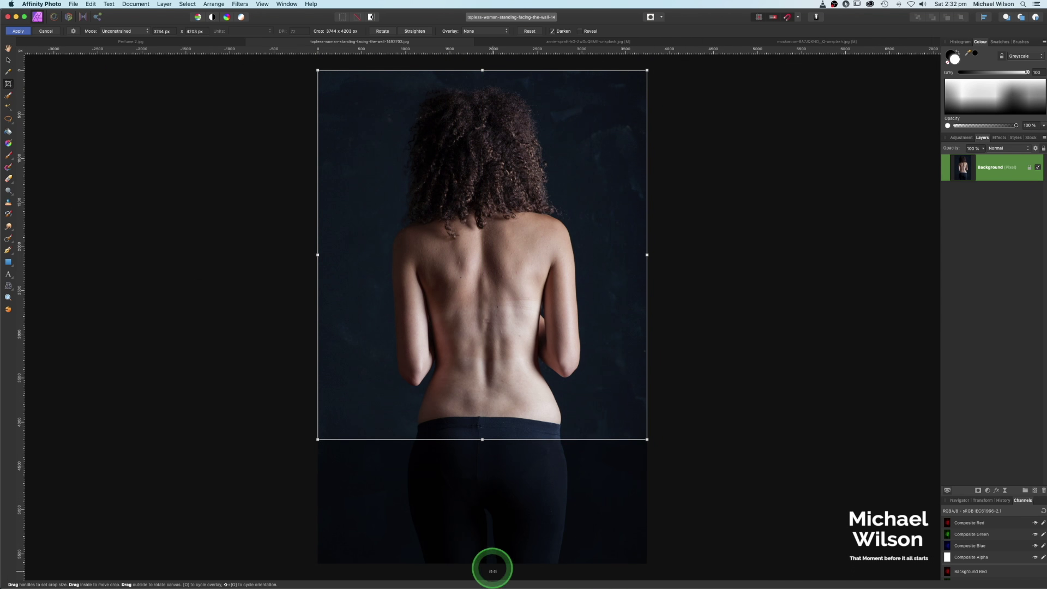
left_click(17, 31)
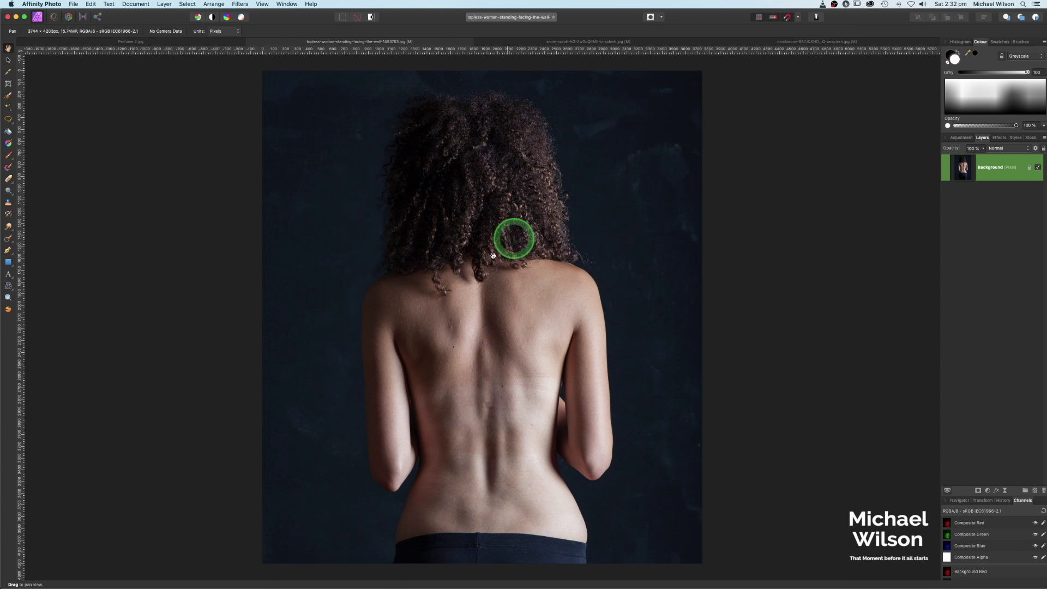
left_click(7, 97)
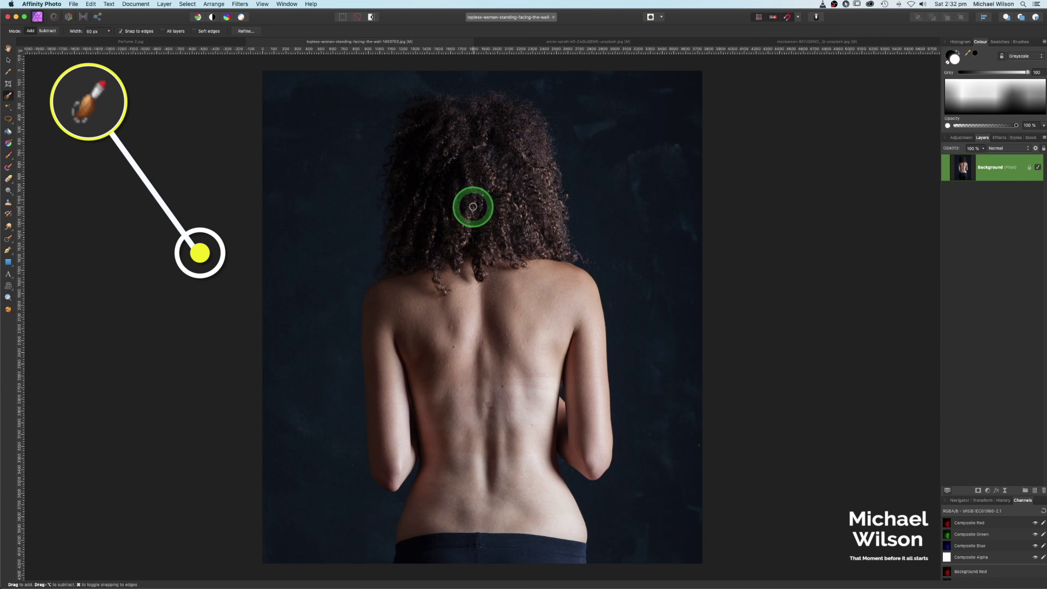
Paint a selection over the woman's hair, back, arms and waist edges with the Selection Brush
key("bracketright")
key("bracketright")
mouse_move(473, 207)
left_mouse_down()
mouse_move(442, 180)
mouse_move(468, 131)
mouse_move(444, 125)
mouse_move(462, 237)
mouse_move(454, 317)
mouse_move(386, 299)
mouse_move(391, 438)
left_mouse_up()
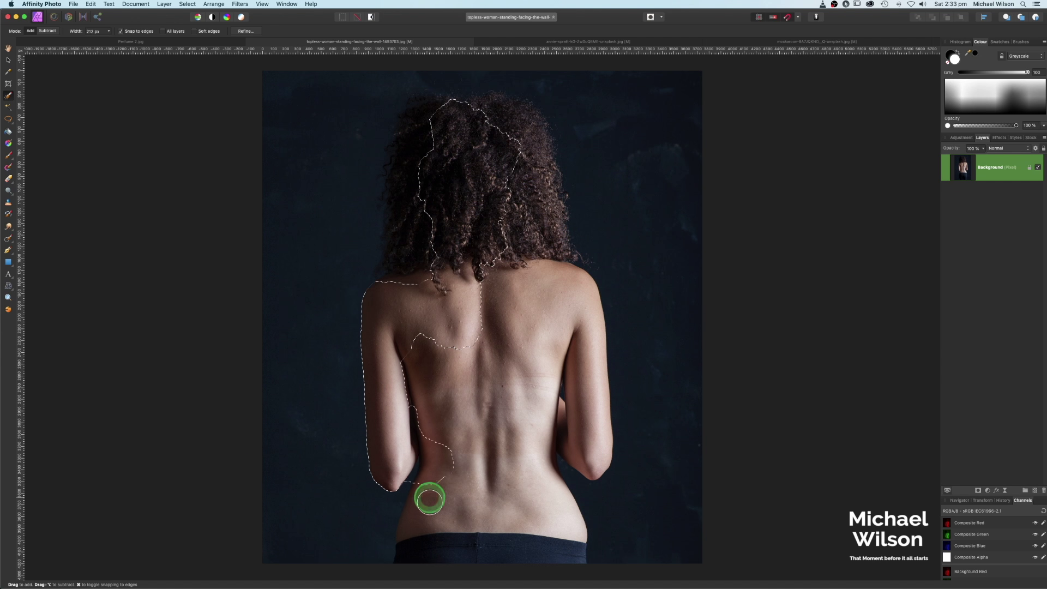
left_click_drag(424, 543, 506, 370)
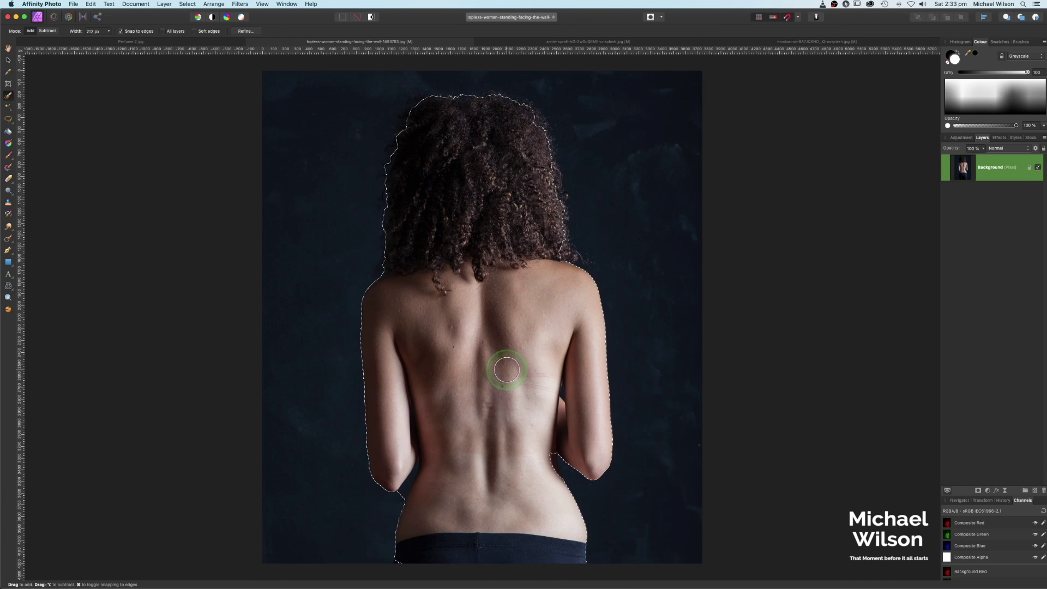
key("bracketleft")
key("bracketleft")
key("bracketleft")
key("bracketleft")
key("bracketleft")
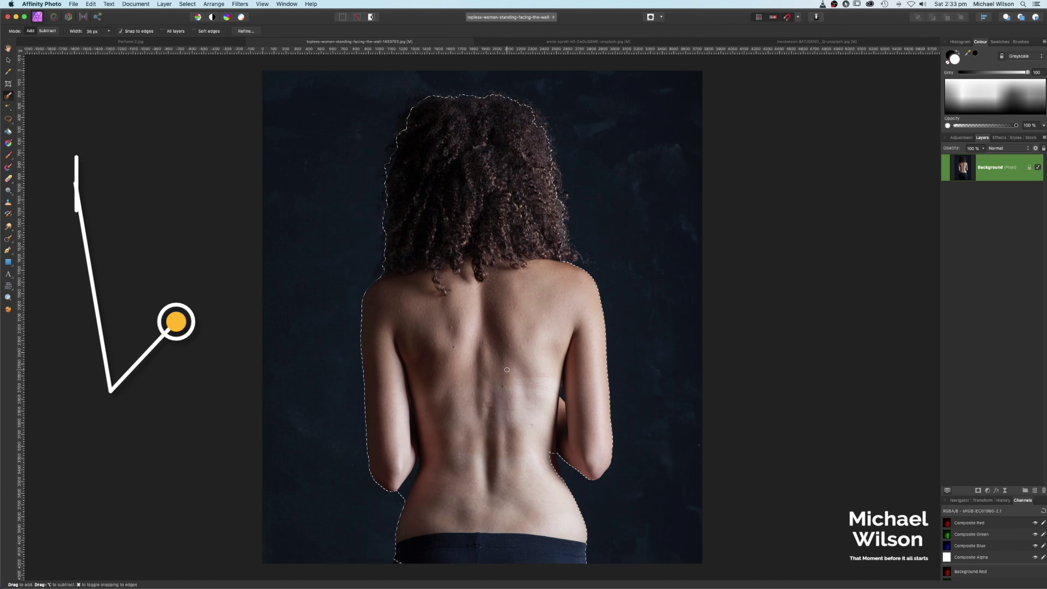
key("bracketleft")
mouse_move(509, 431)
left_mouse_down()
mouse_move(534, 435)
mouse_move(550, 470)
left_mouse_up()
key("bracketleft")
key("bracketleft")
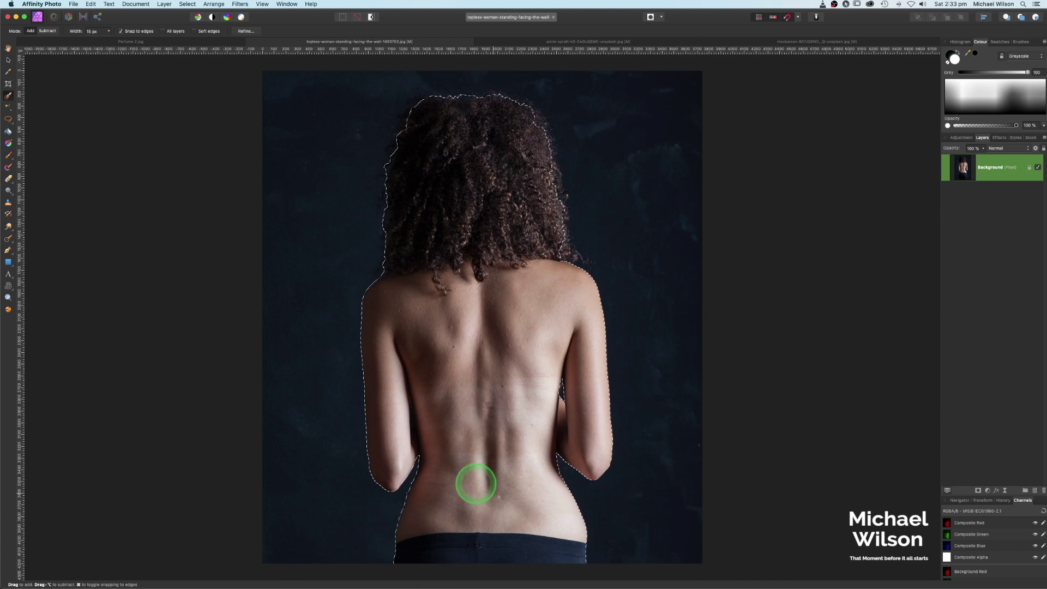
Refine the hair edges with slight smoothing and output the cut-out as a new layer
left_click(244, 32)
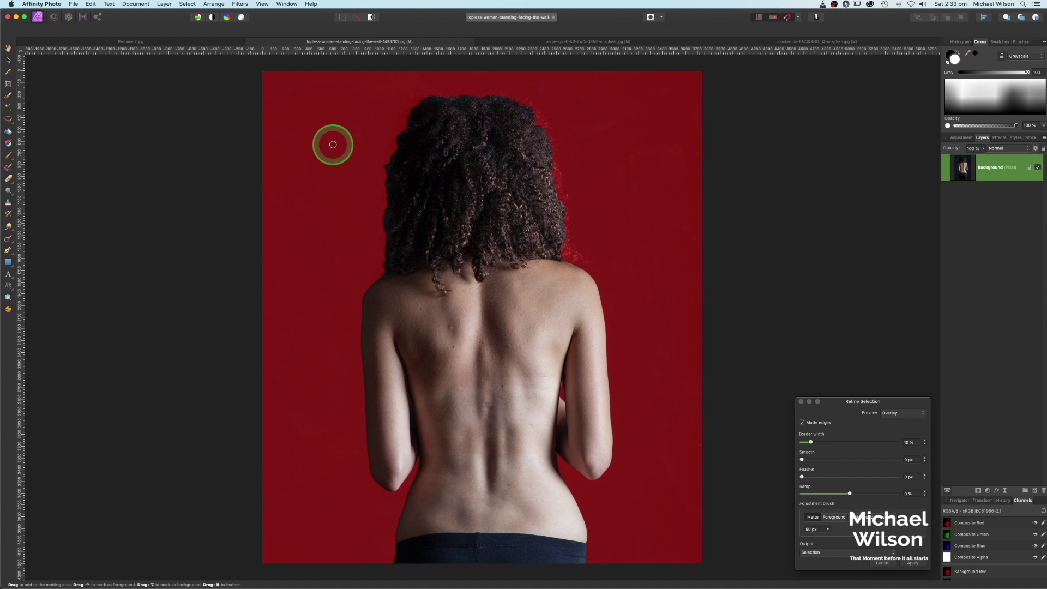
mouse_move(387, 121)
left_mouse_down()
mouse_move(413, 109)
mouse_move(393, 164)
mouse_move(387, 257)
mouse_move(419, 107)
mouse_move(515, 101)
mouse_move(561, 171)
left_mouse_up()
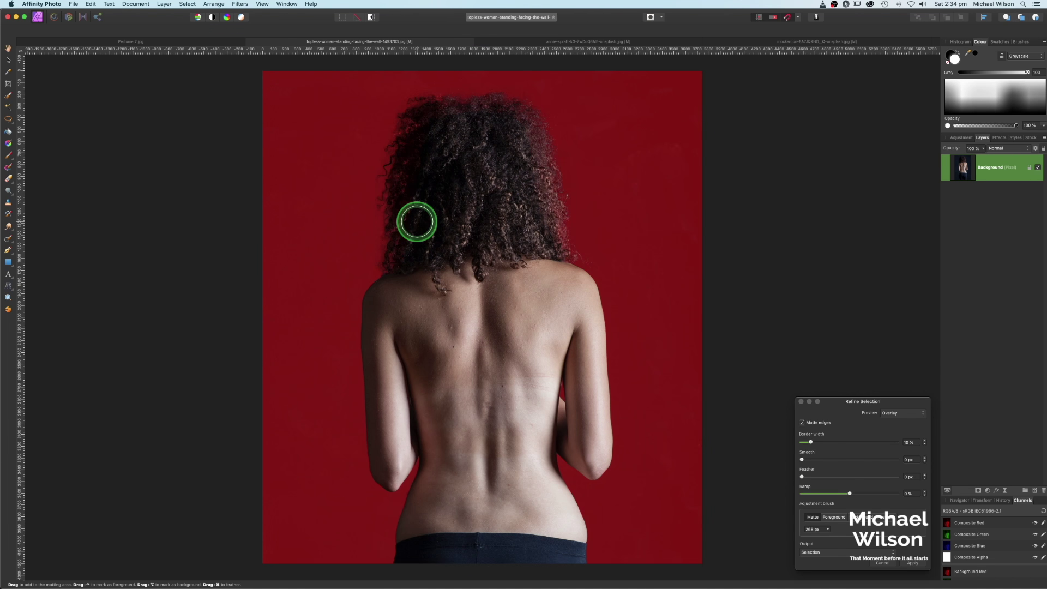
left_click(802, 478)
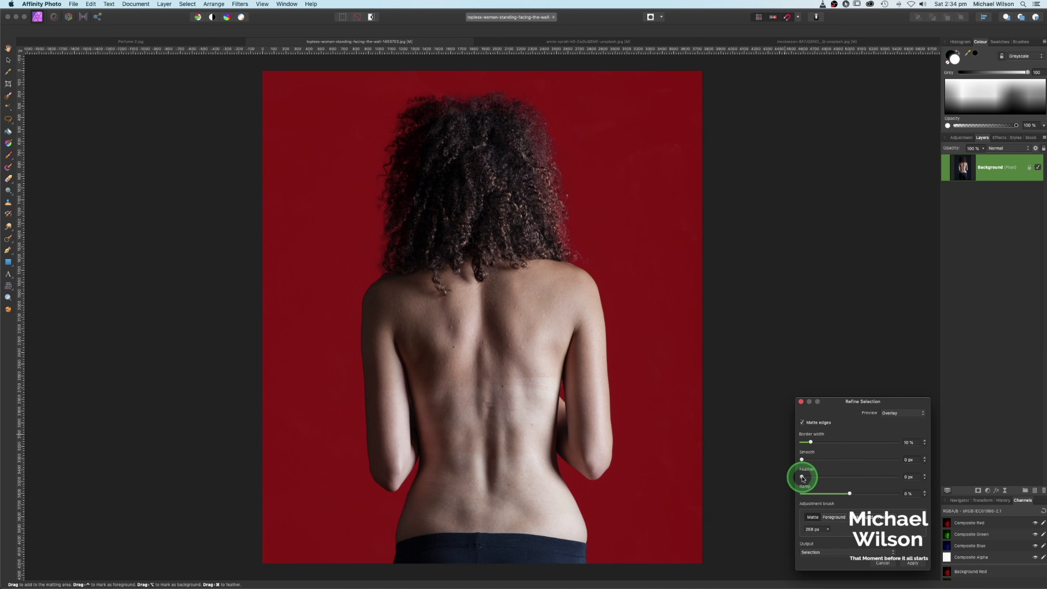
left_click(803, 460)
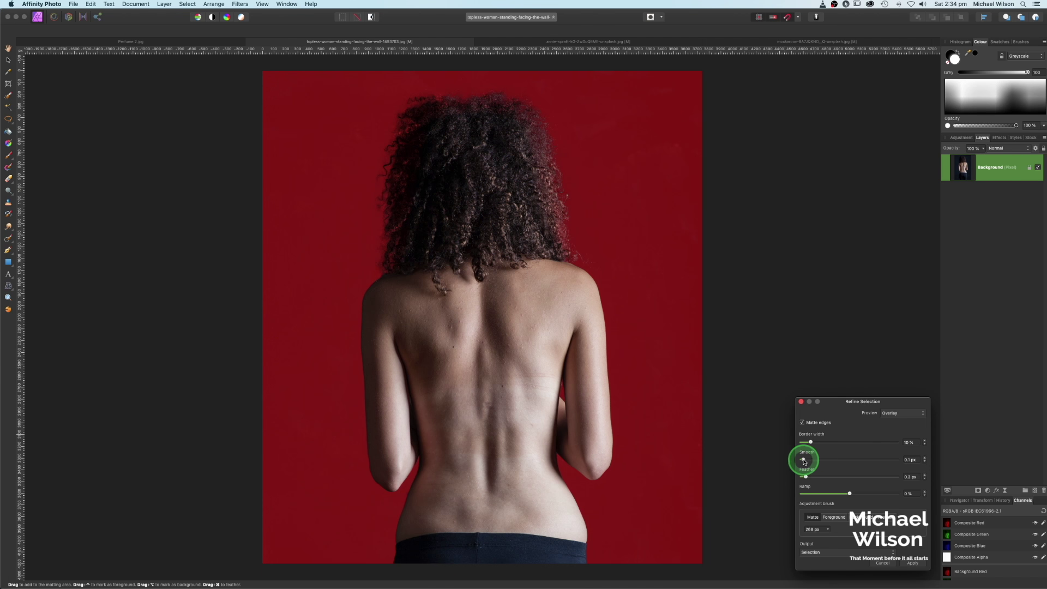
left_click_drag(898, 403, 821, 153)
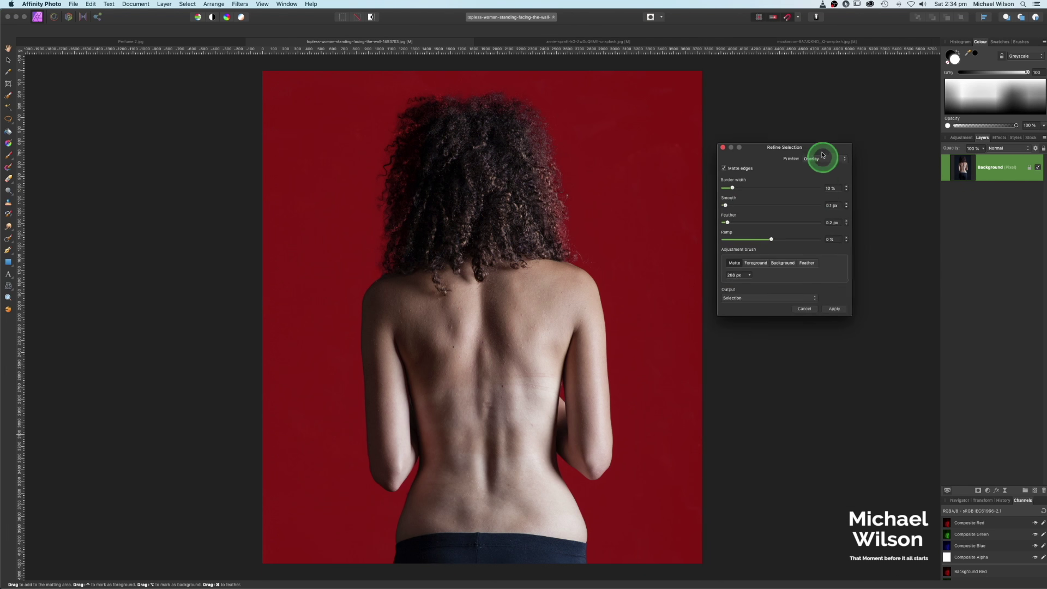
left_click(735, 294)
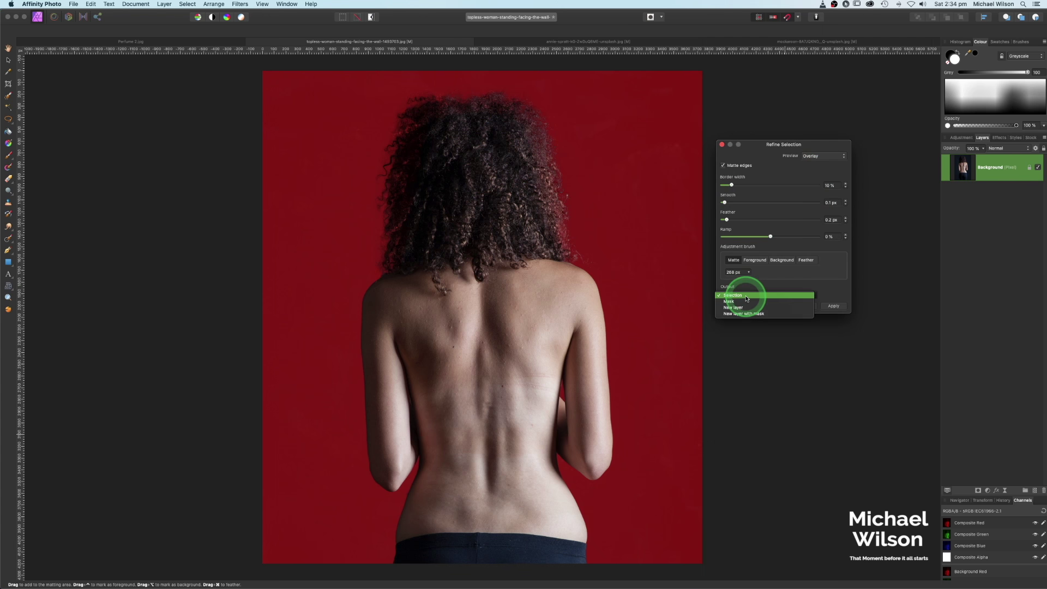
left_click(737, 308)
left_click(834, 305)
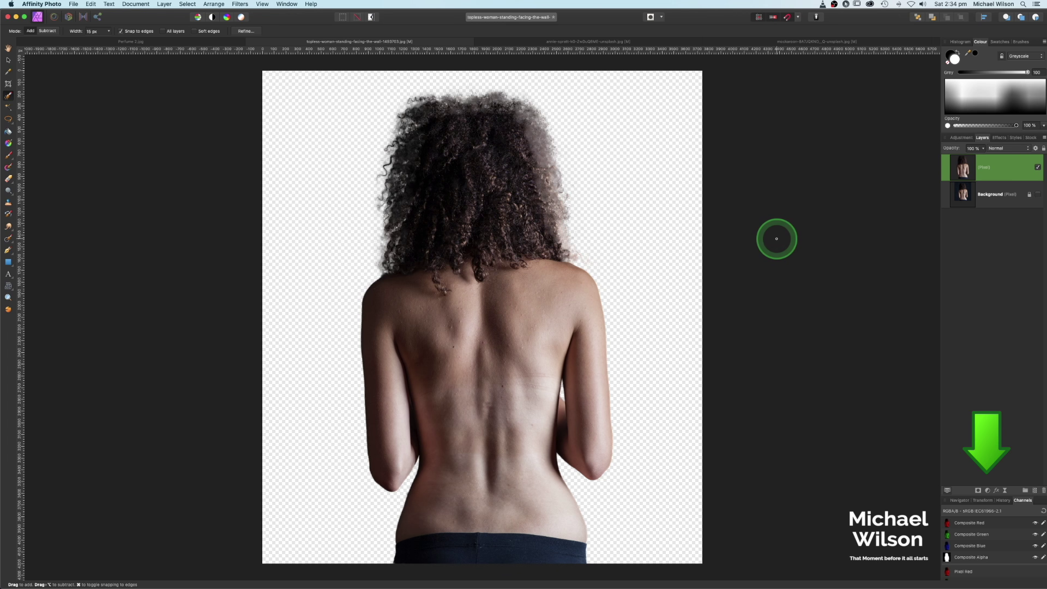
Add a Curves adjustment nested in the woman's pixel layer
left_click(989, 493)
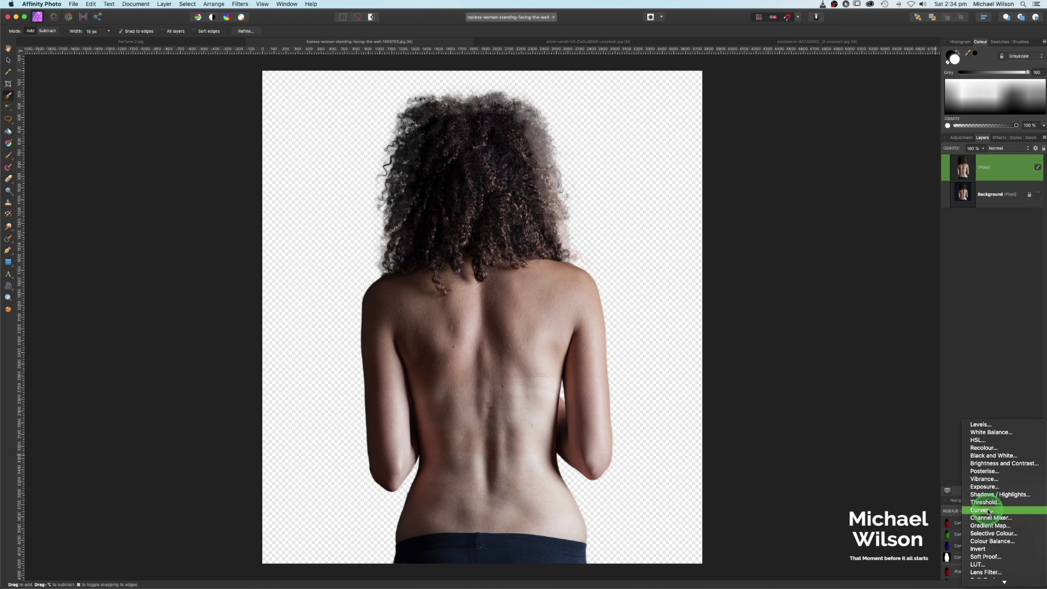
left_click(988, 512)
mouse_move(987, 171)
left_mouse_down()
mouse_move(963, 199)
mouse_move(974, 180)
mouse_move(967, 173)
left_mouse_up()
Pull the curve down to darken the woman, then bring up the wall texture document
left_click(898, 223)
left_click_drag(901, 220, 900, 291)
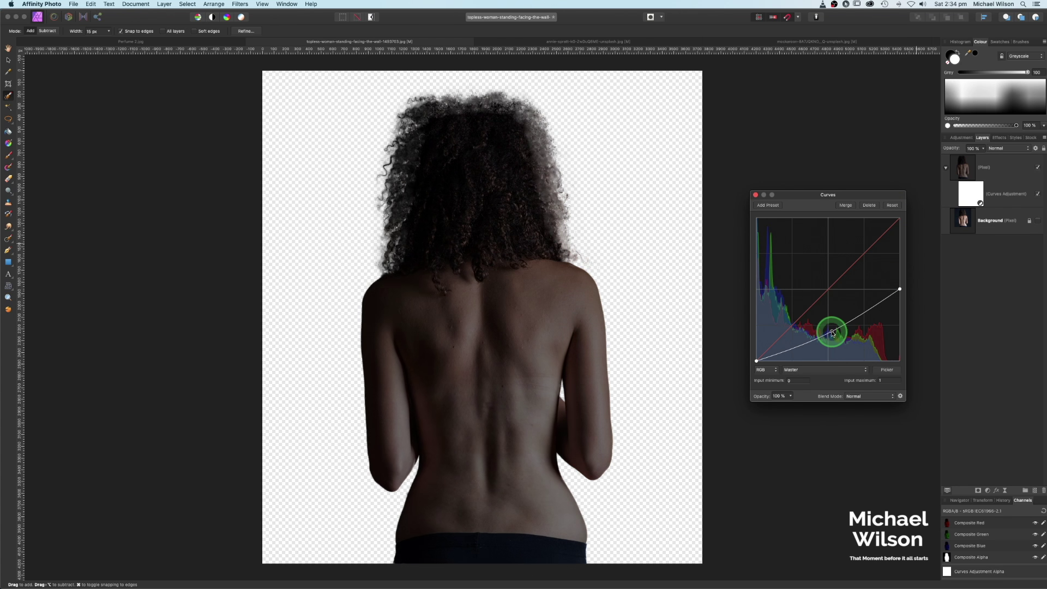
left_click(874, 323)
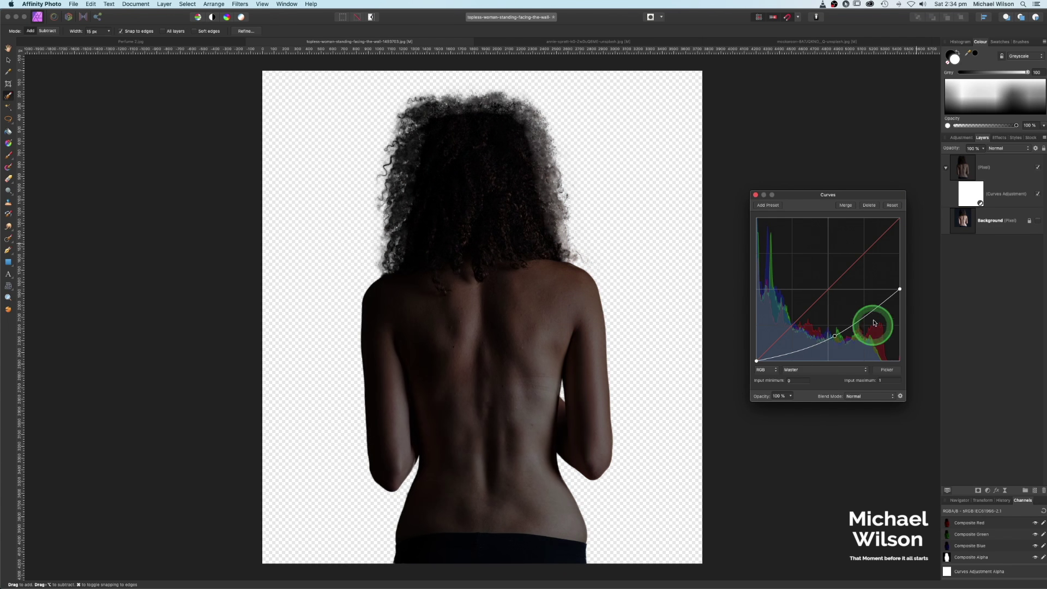
left_click(794, 328)
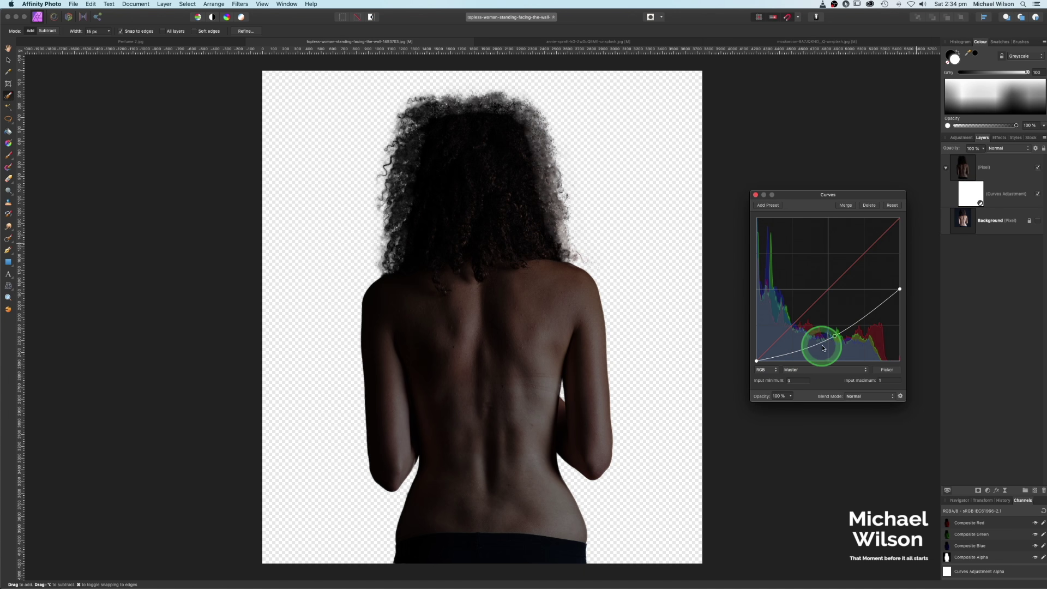
left_click(756, 196)
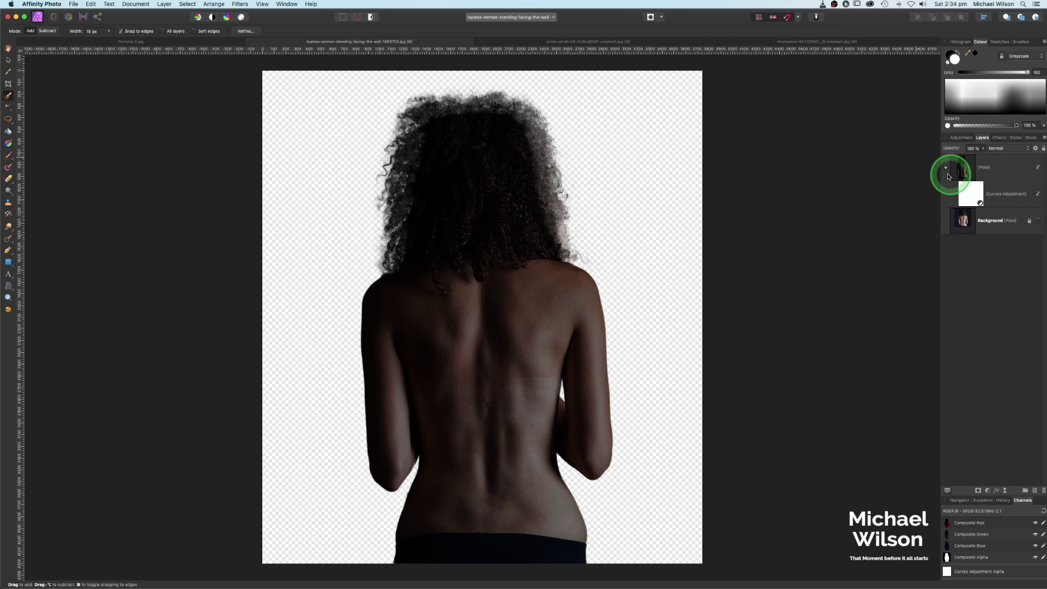
left_click(946, 169)
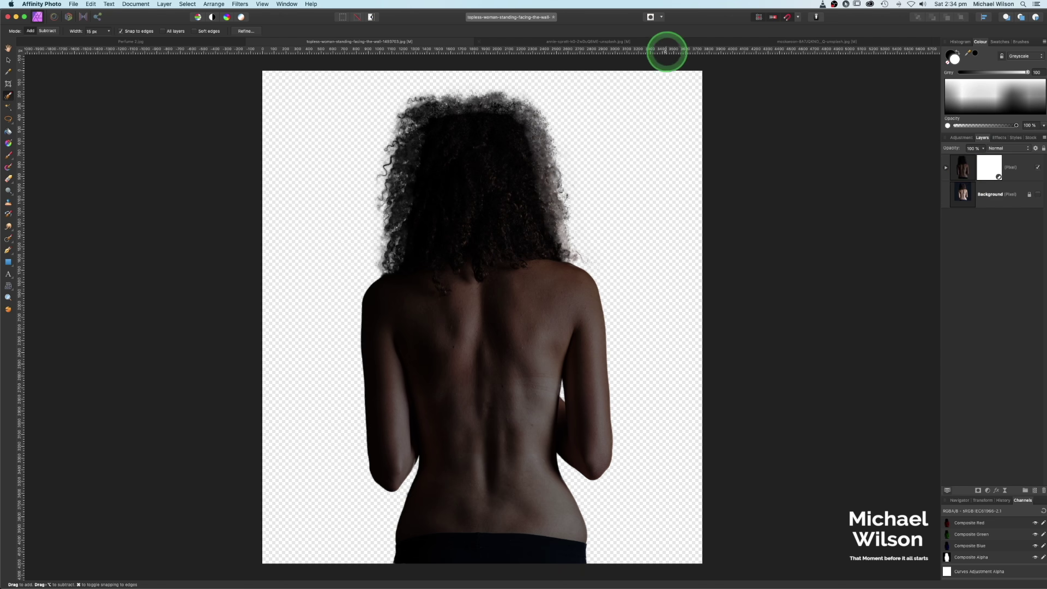
left_click(659, 43)
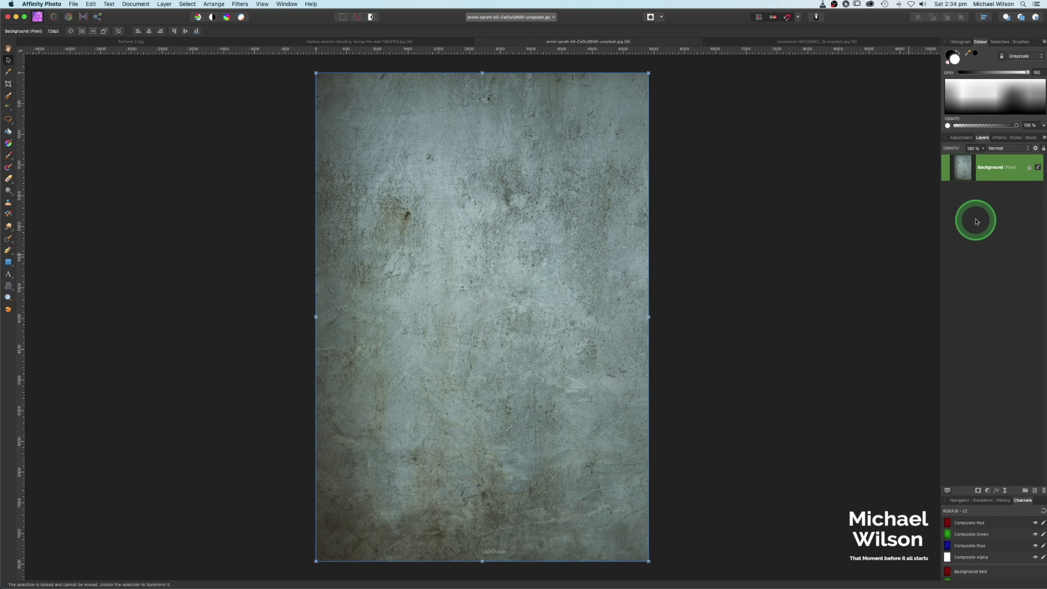
Darken the concrete wall with a clipped Curves adjustment and add an empty pixel layer above
left_click(987, 490)
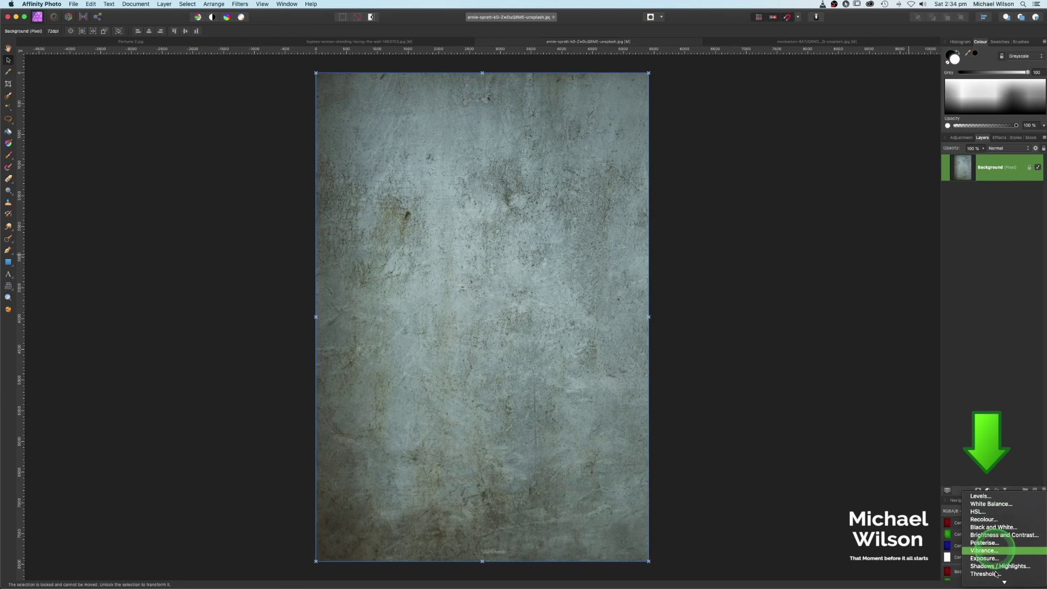
scroll(996, 574, "down", 4)
left_click(991, 522)
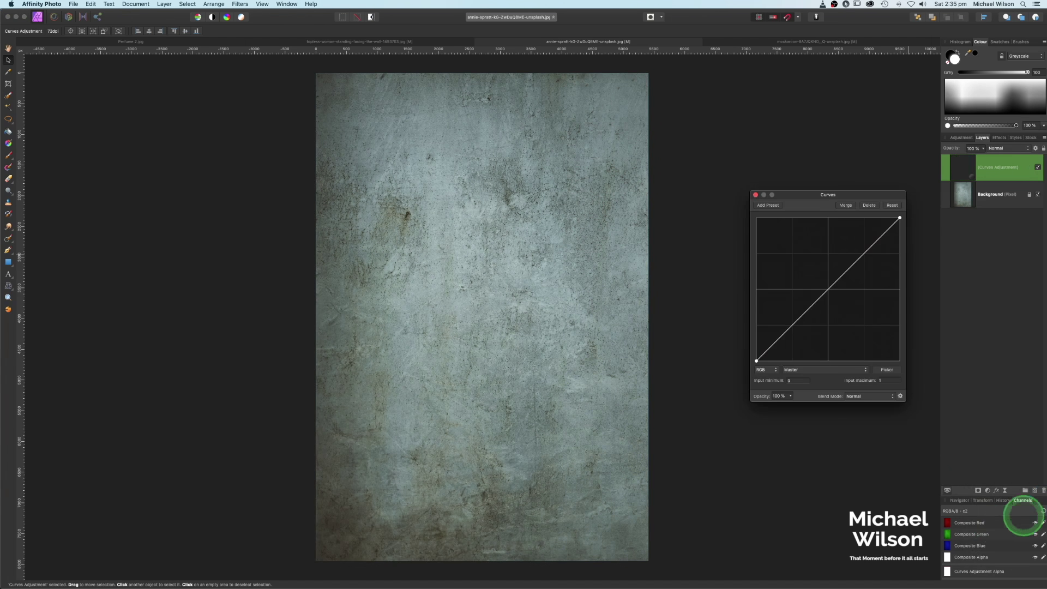
left_click_drag(972, 178, 963, 196)
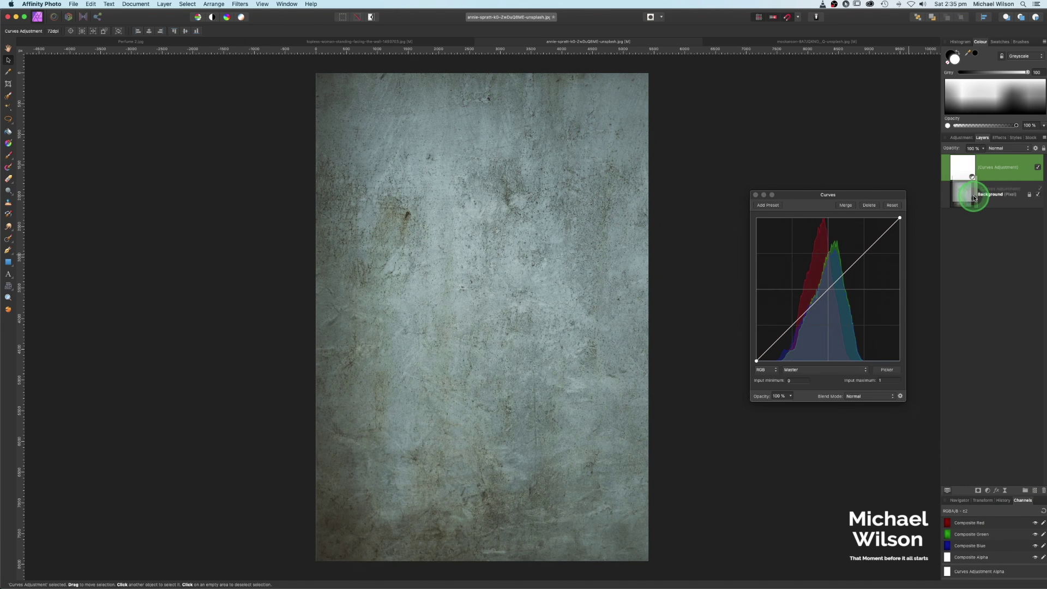
left_click(447, 338)
left_click_drag(900, 217, 900, 282)
left_click(836, 328)
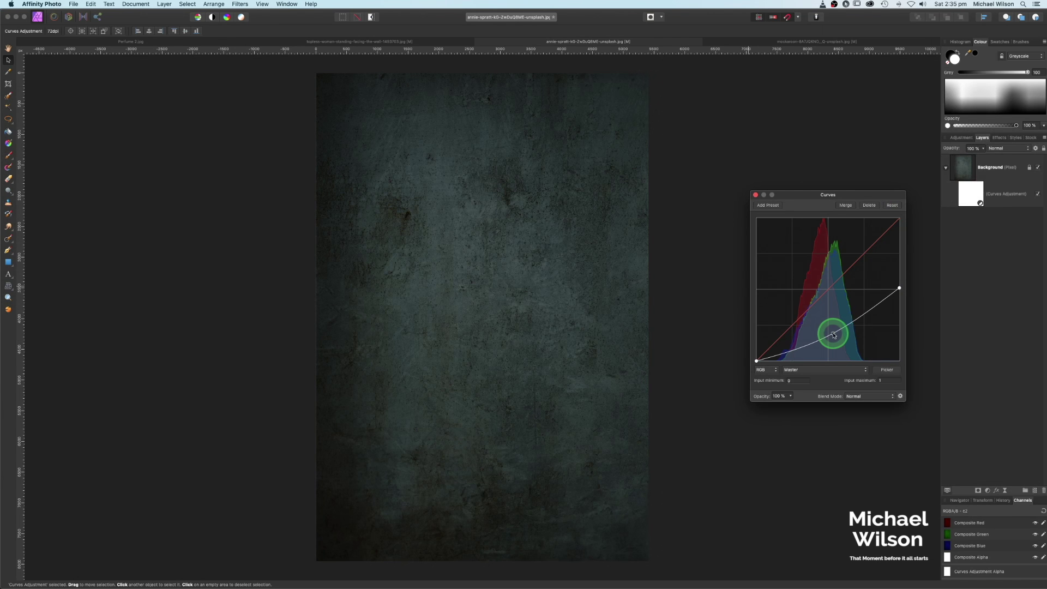
left_click(756, 195)
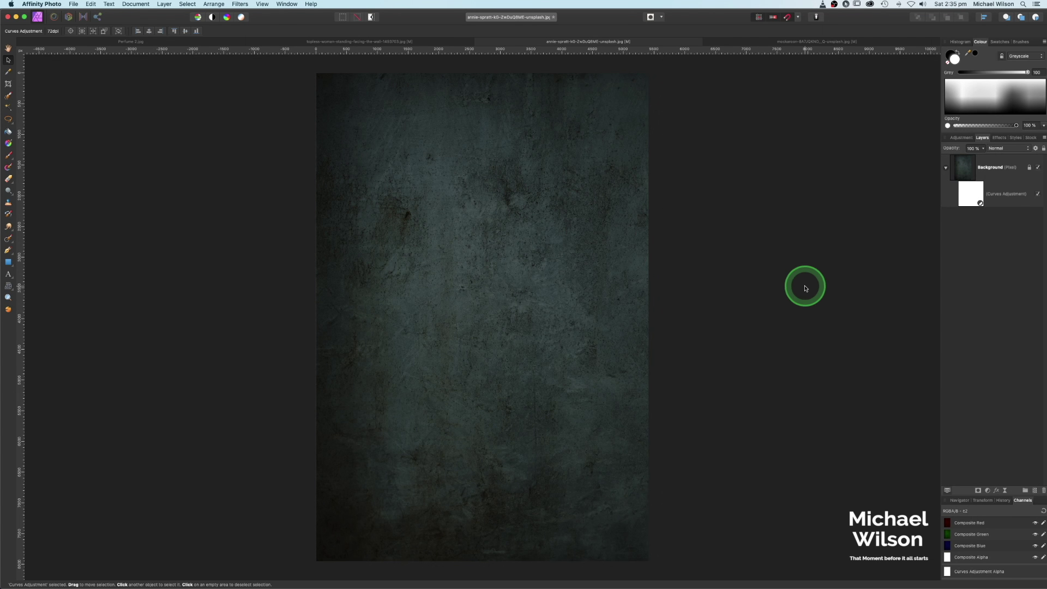
left_click(1035, 491)
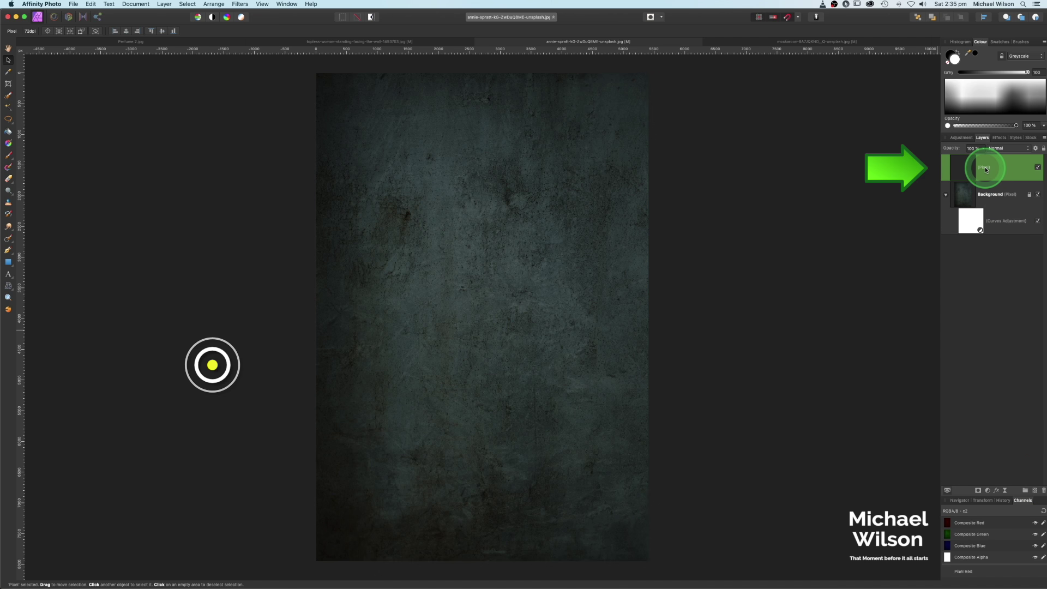
Set the Paint Brush to 100% opacity and flow with the soft 512 px brush
left_click(8, 155)
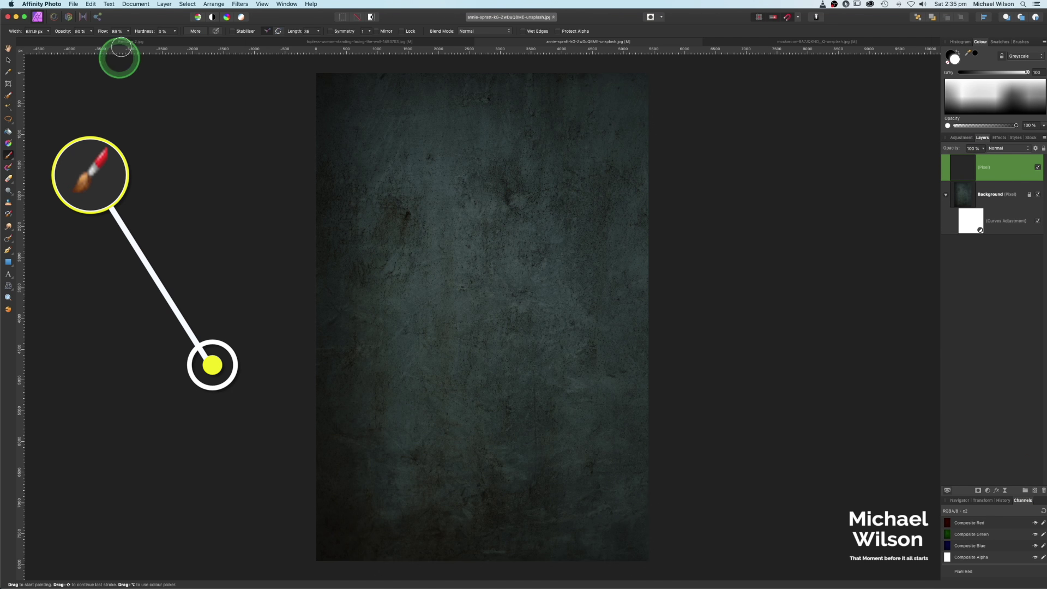
left_click(91, 32)
left_click_drag(92, 40, 157, 38)
left_click(128, 32)
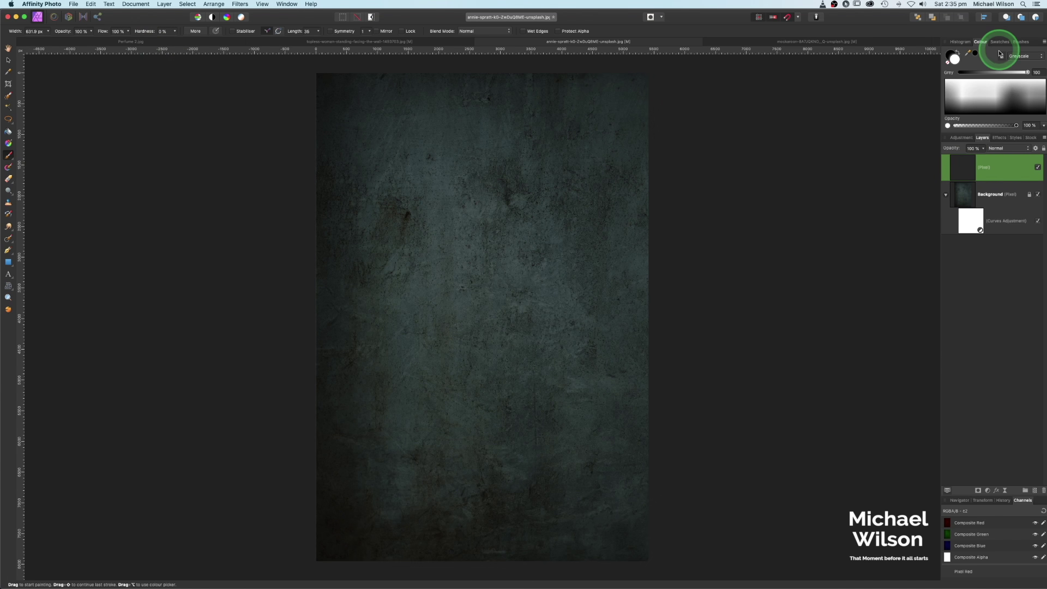
left_click(1020, 42)
left_click(1006, 136)
left_click(980, 42)
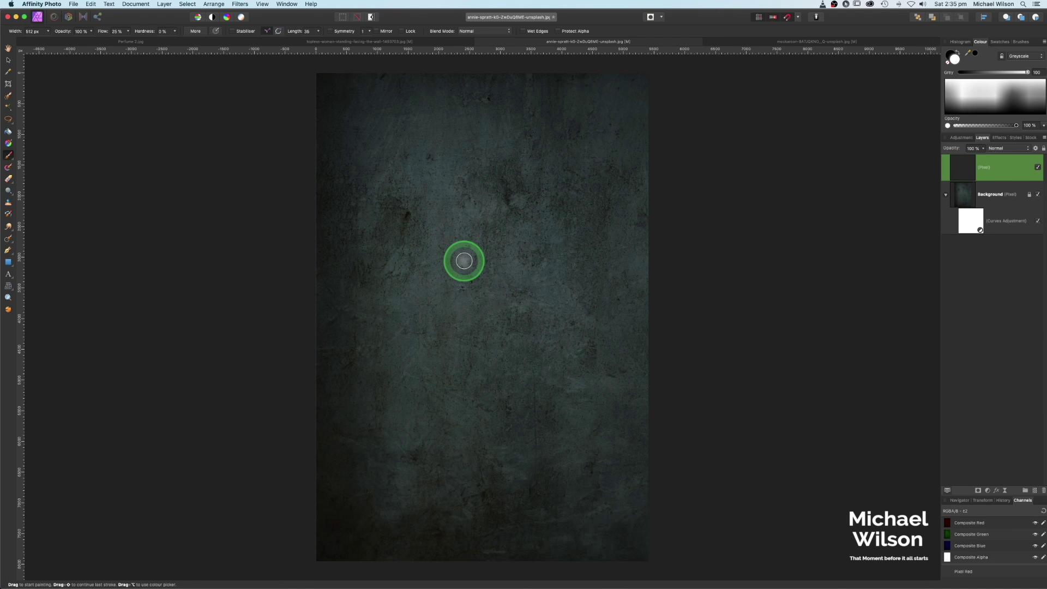
Paint a soft white glow dab on the new layer, undoing the extra strokes
mouse_move(465, 261)
left_mouse_down()
mouse_move(437, 285)
mouse_move(434, 267)
mouse_move(537, 314)
mouse_move(491, 267)
mouse_move(442, 302)
mouse_move(457, 263)
mouse_move(436, 291)
mouse_move(423, 260)
left_mouse_up()
left_click(464, 261)
key("shift+0")
left_click(534, 314)
key("ctrl+z")
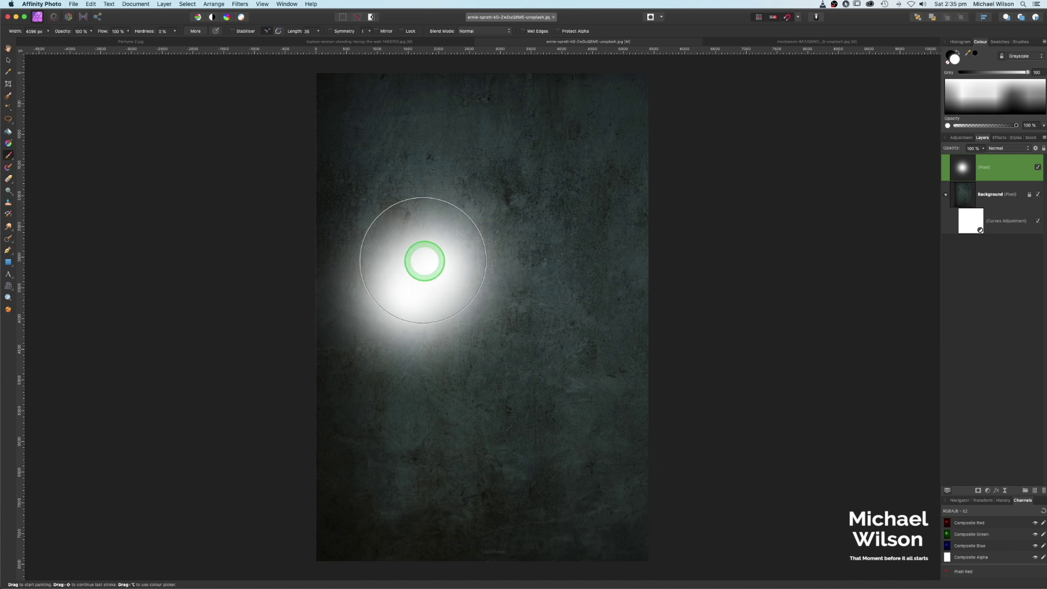
key("ctrl+z")
Apply a Gaussian Blur layer effect with a 100 px radius to the glow layer
left_click(972, 172)
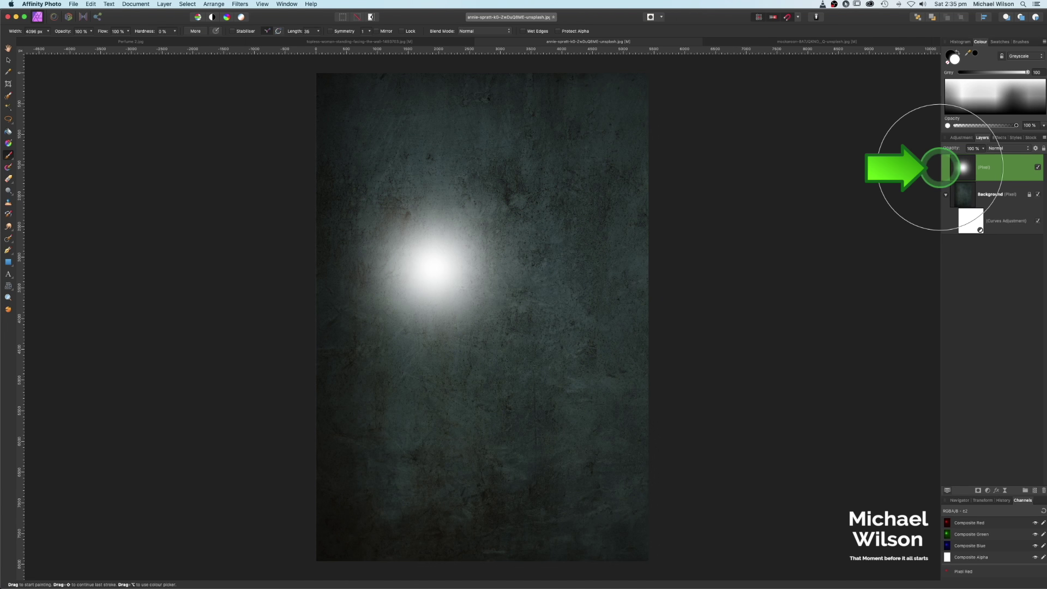
left_click(997, 491)
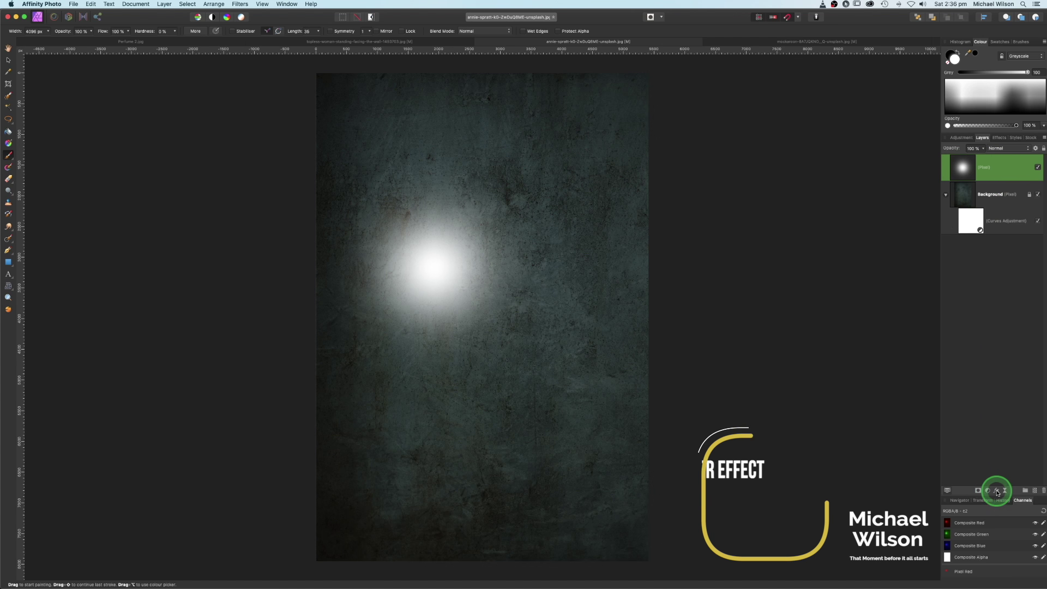
left_click(645, 203)
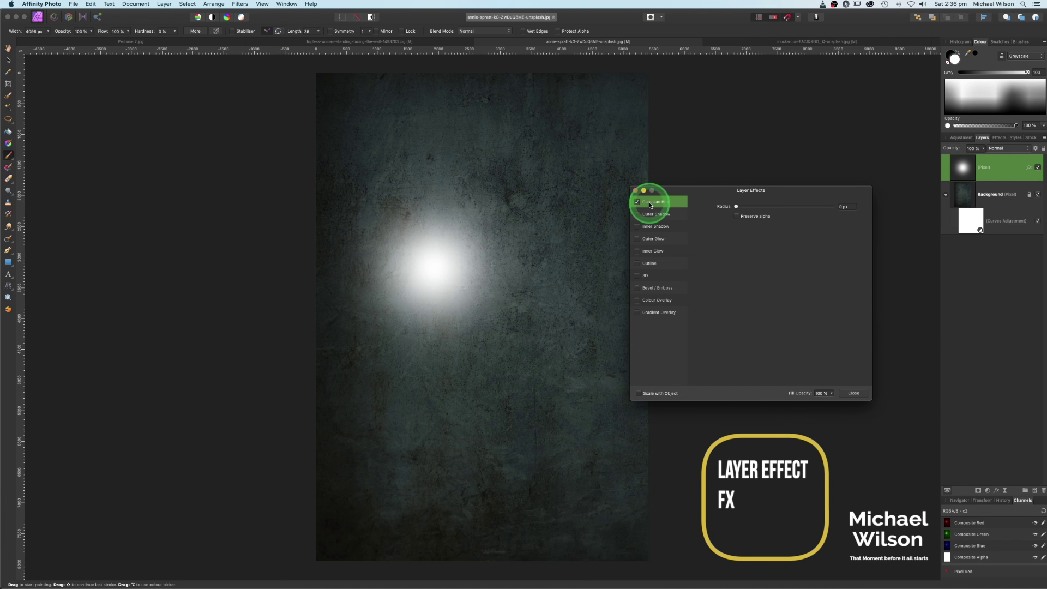
left_click(743, 209)
left_click_drag(738, 208, 834, 207)
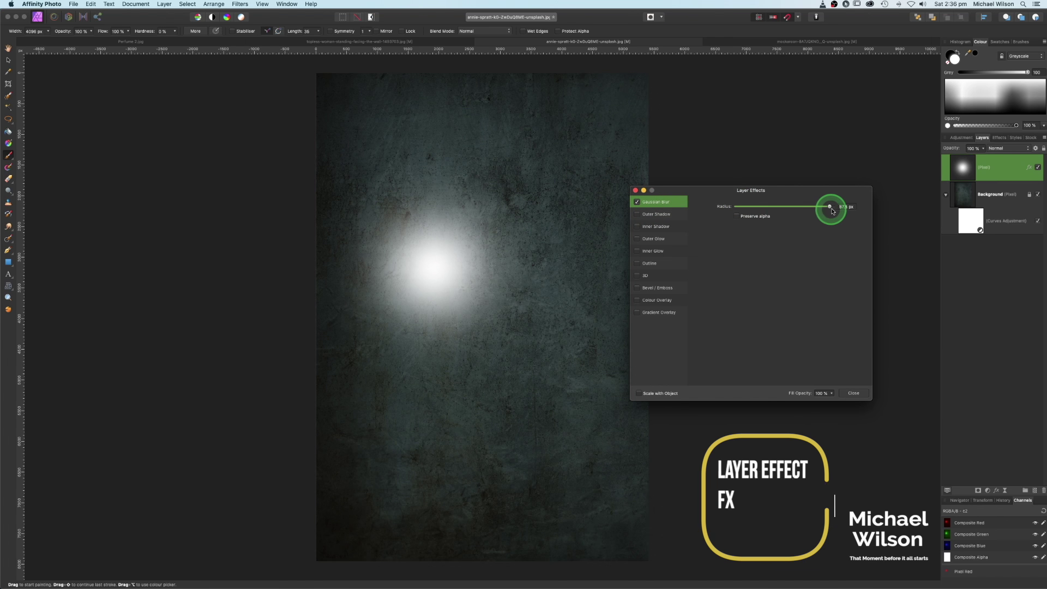
left_click(635, 190)
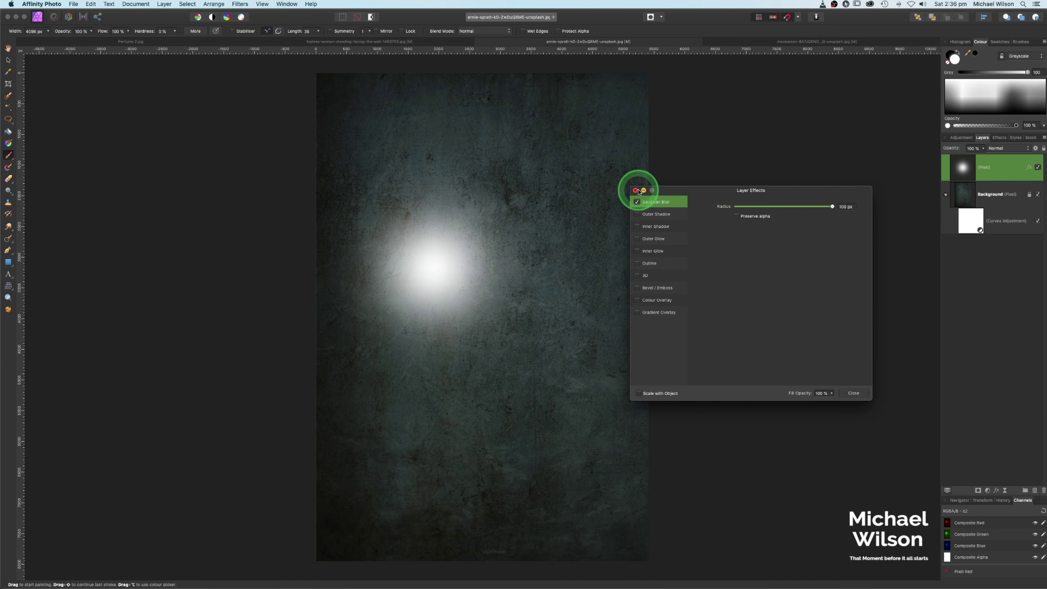
left_click(993, 172)
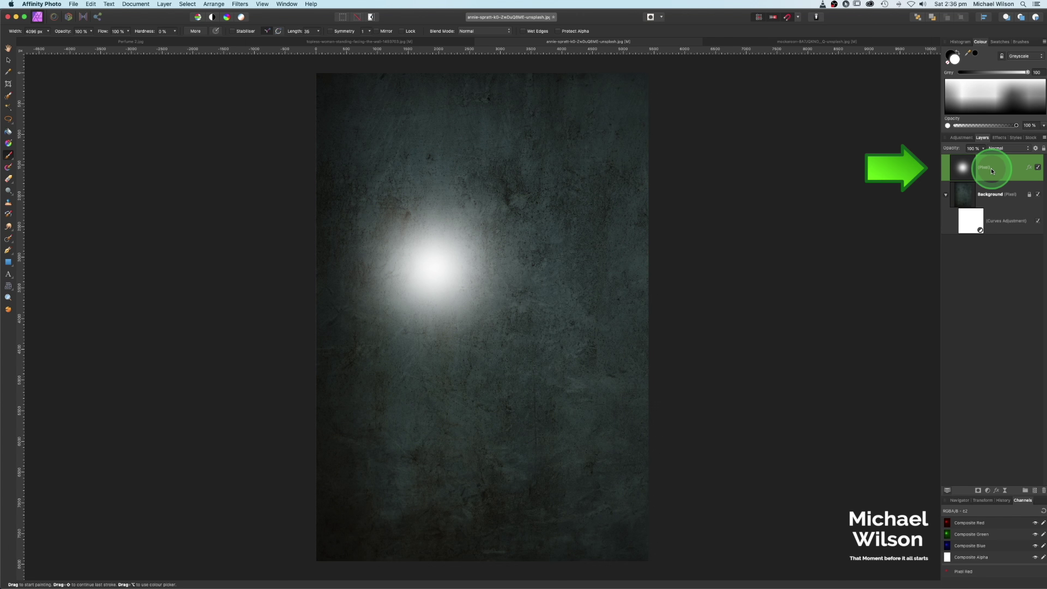
Stretch the glow outward in all directions to cover most of the wall
left_click(10, 60)
left_click_drag(434, 379, 435, 561)
left_click_drag(435, 152, 431, 72)
left_click_drag(320, 316, 275, 316)
left_click_drag(542, 324, 577, 314)
Group the glow with the wall texture, copy the group and paste it into the woman's photo
left_click(949, 197)
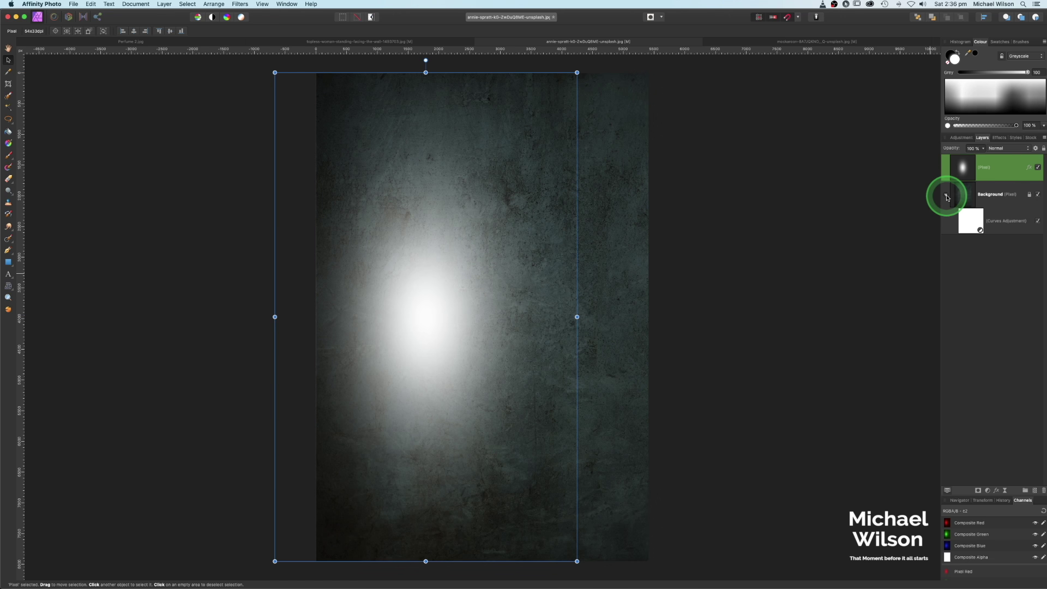
left_click(991, 174)
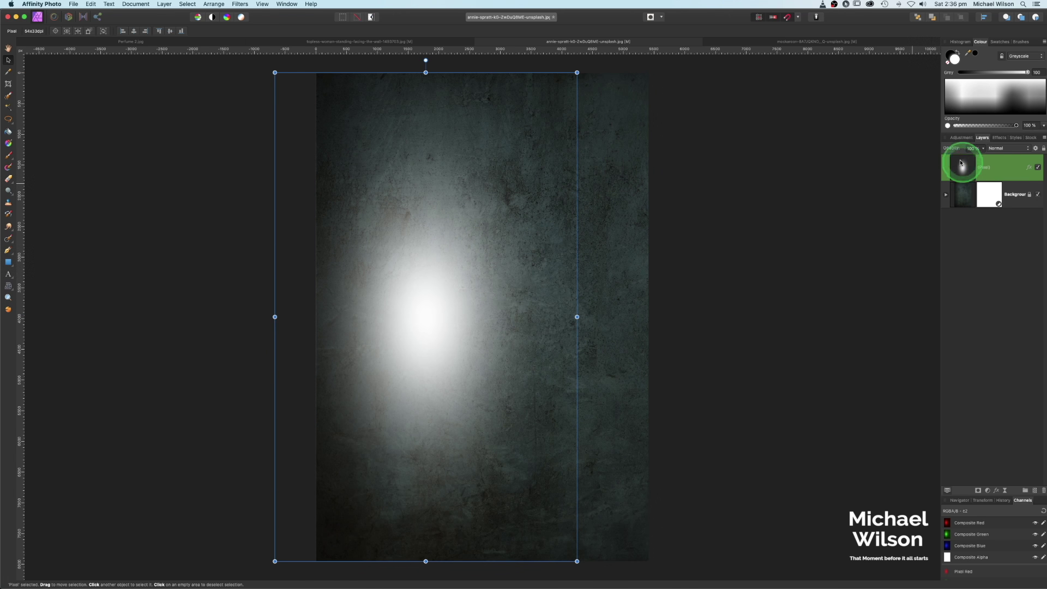
left_click(963, 194, "shift")
key("super+g")
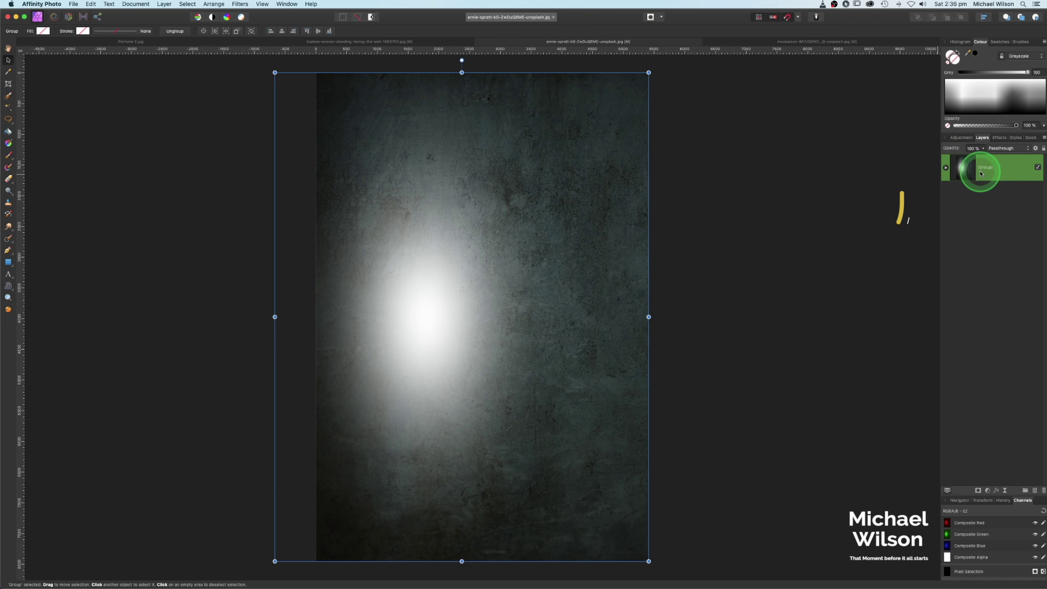
key("super+c")
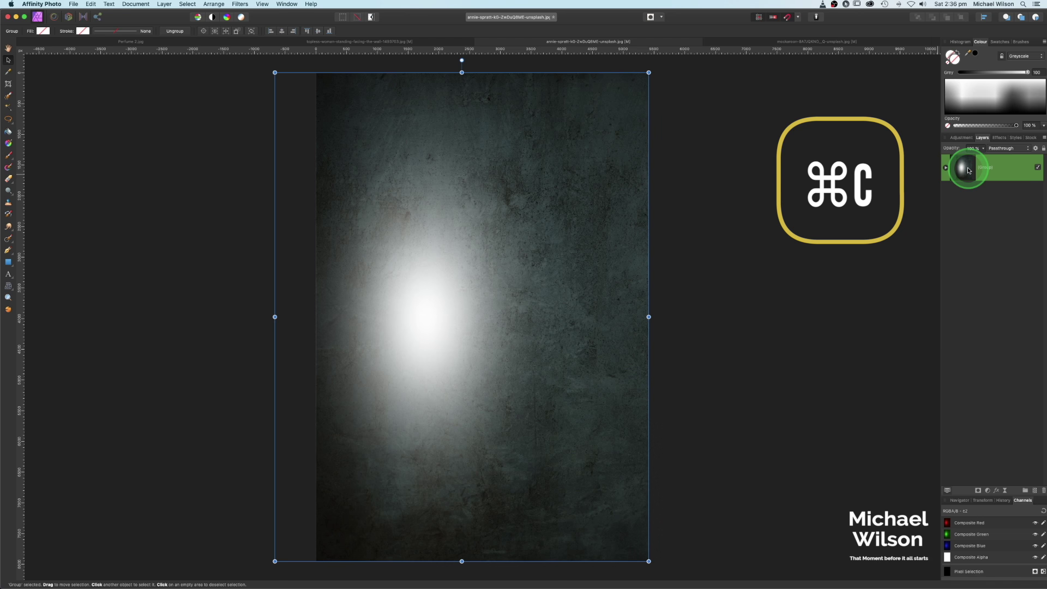
left_click(436, 42)
key("w")
key("super+v")
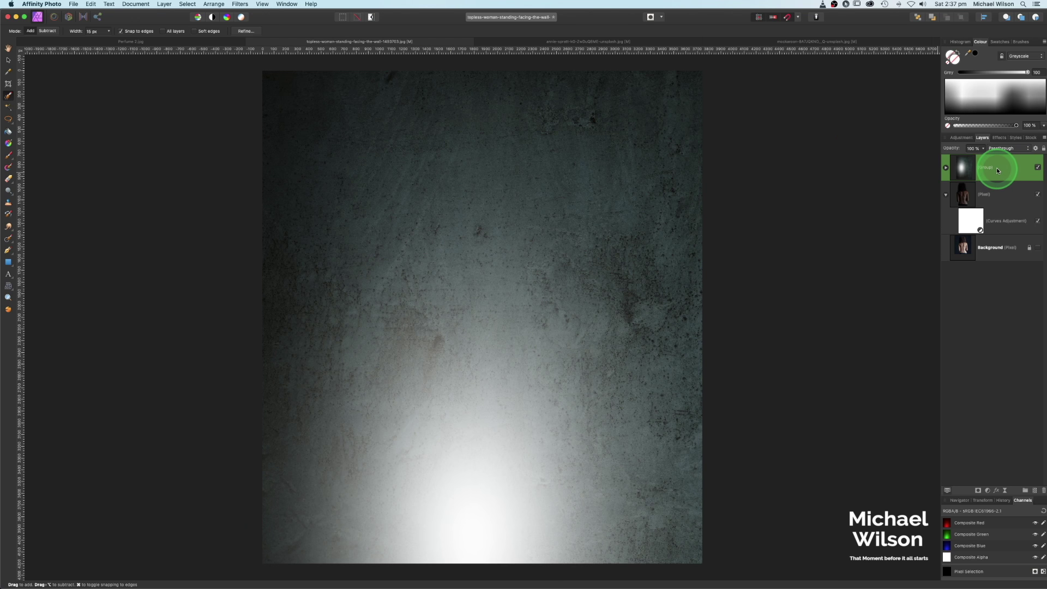
Move the pasted wall group below the Curves layer, rename it Background and select its glow layer
left_click_drag(998, 234, 964, 239)
double_click(986, 222)
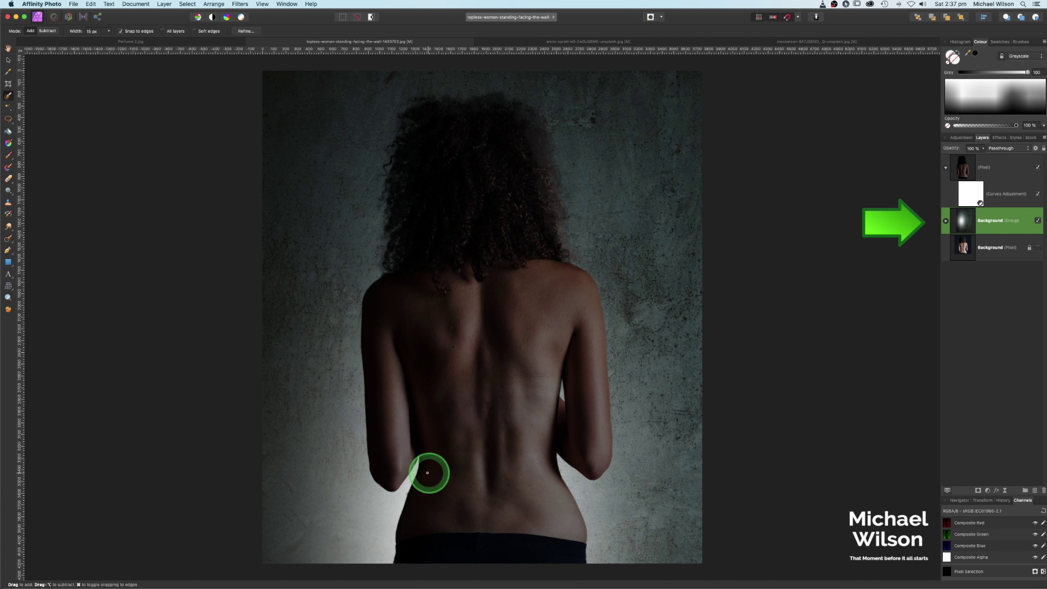
left_click(946, 221)
left_click(994, 250)
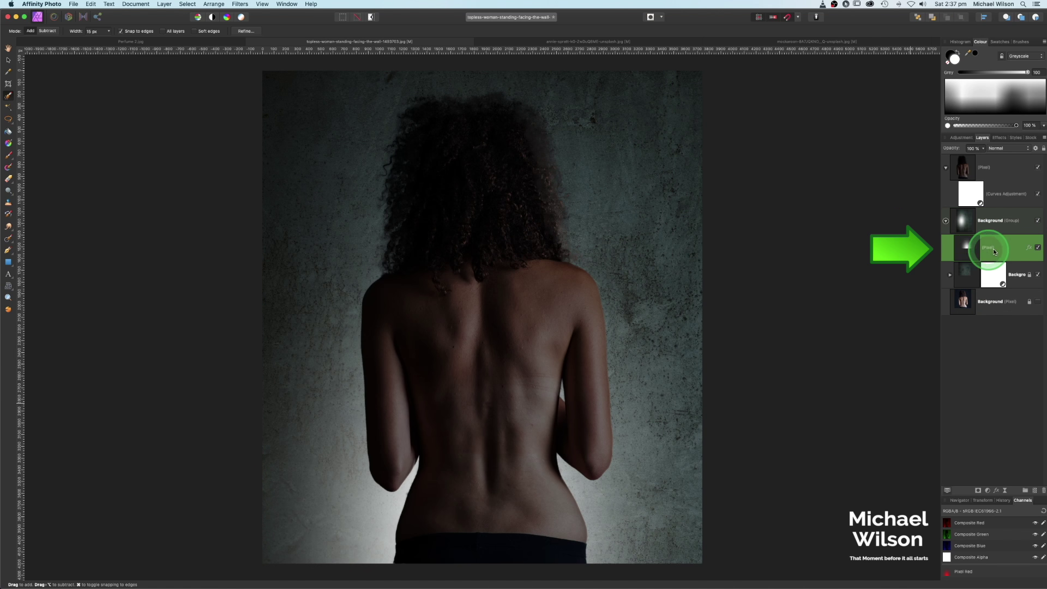
Shrink the glow and move it up-left so it falls behind the woman's left side
left_click(7, 58)
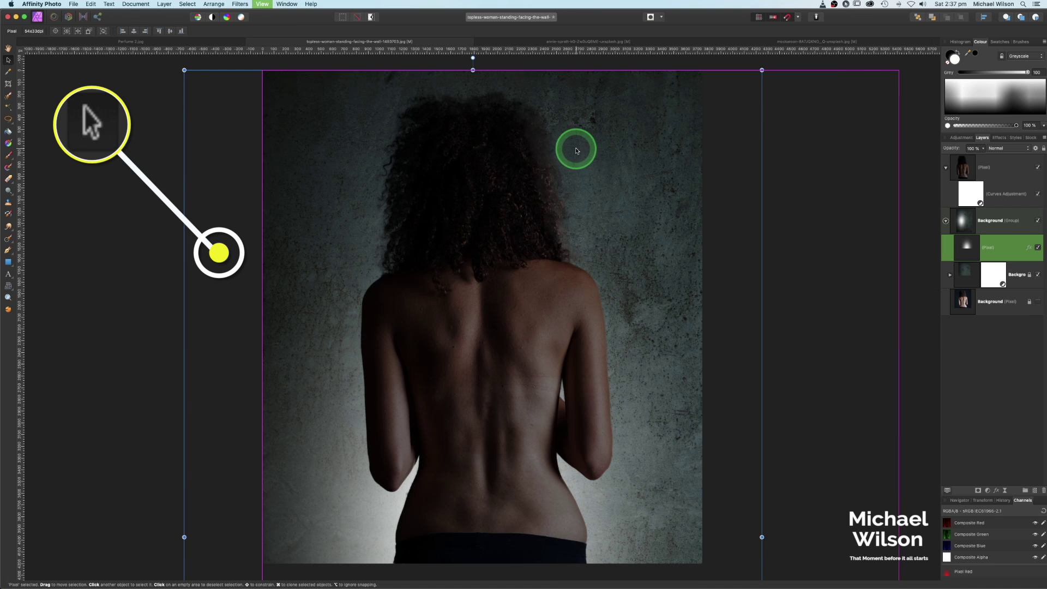
key("super+minus")
left_click_drag(669, 293, 627, 160)
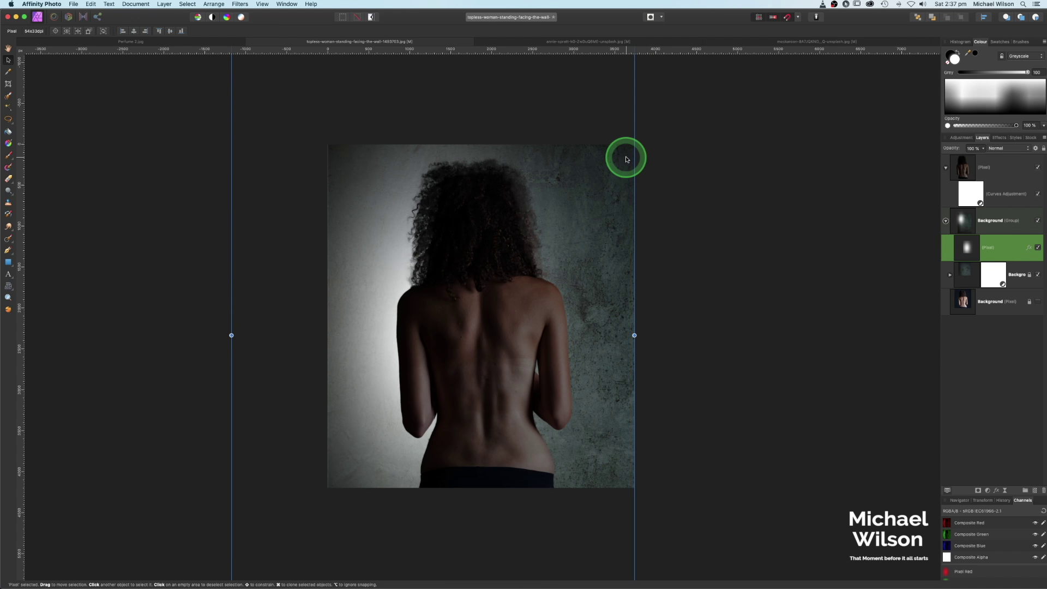
key("super+minus")
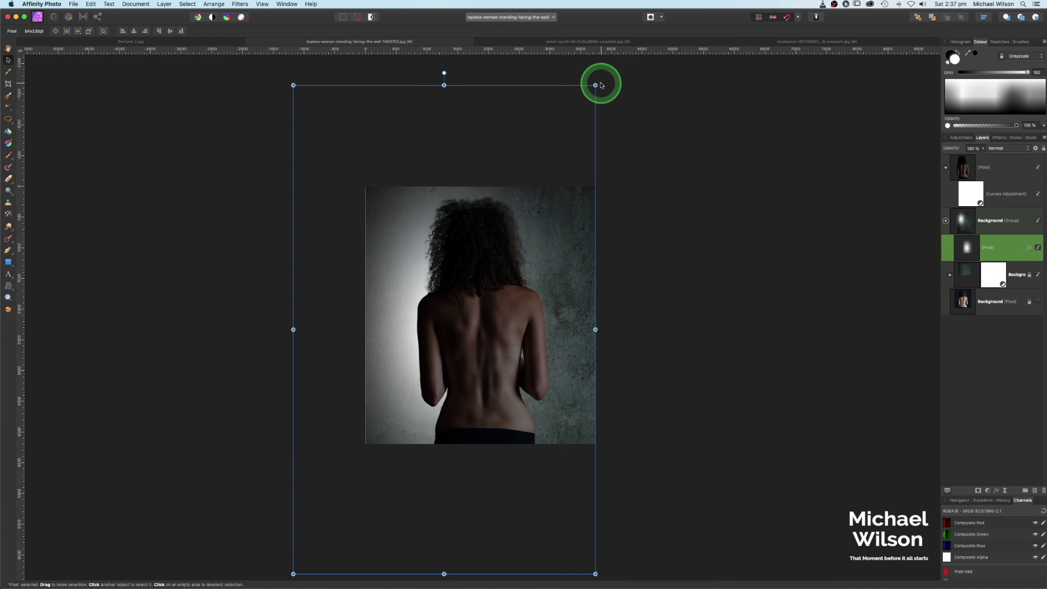
left_click_drag(595, 85, 552, 157)
left_click_drag(293, 572, 321, 529)
left_click_drag(480, 395, 491, 360)
left_click(946, 220)
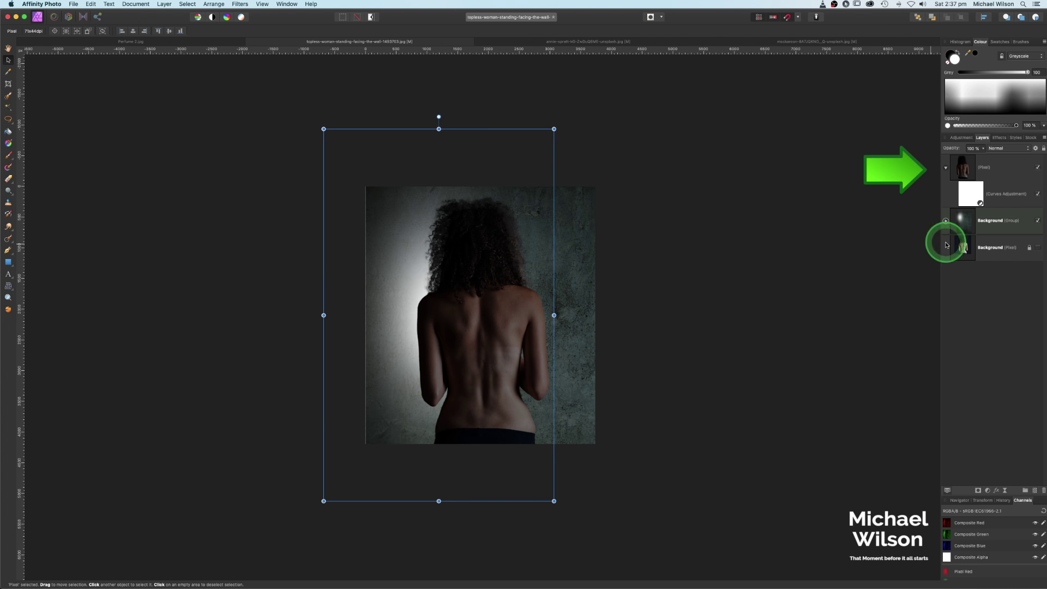
left_click(970, 170)
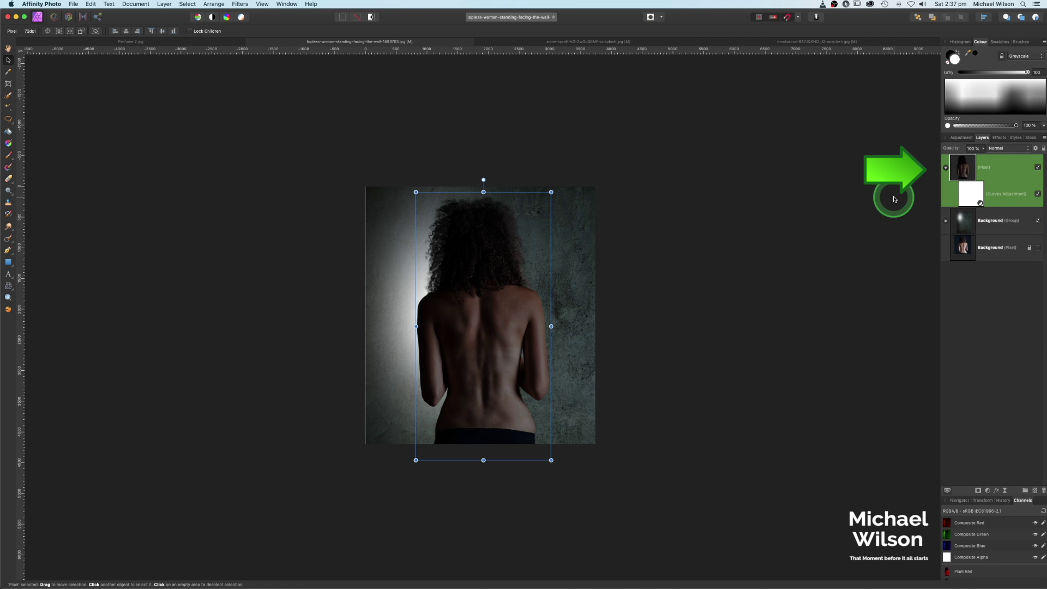
key("super+plus")
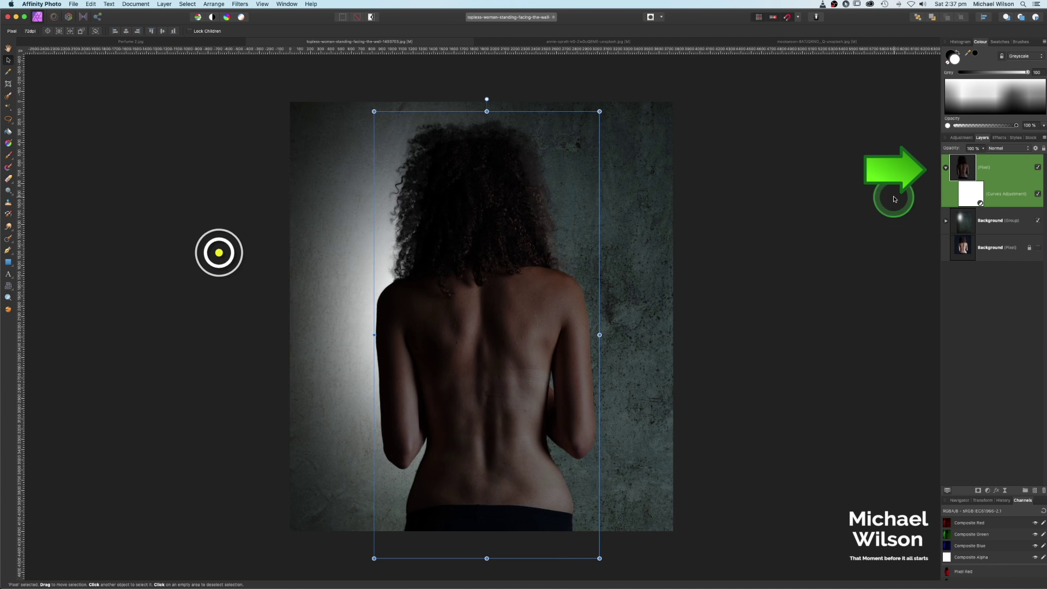
Lasso a jagged strip down the woman's back, fill it with white, and deselect
left_click(8, 119)
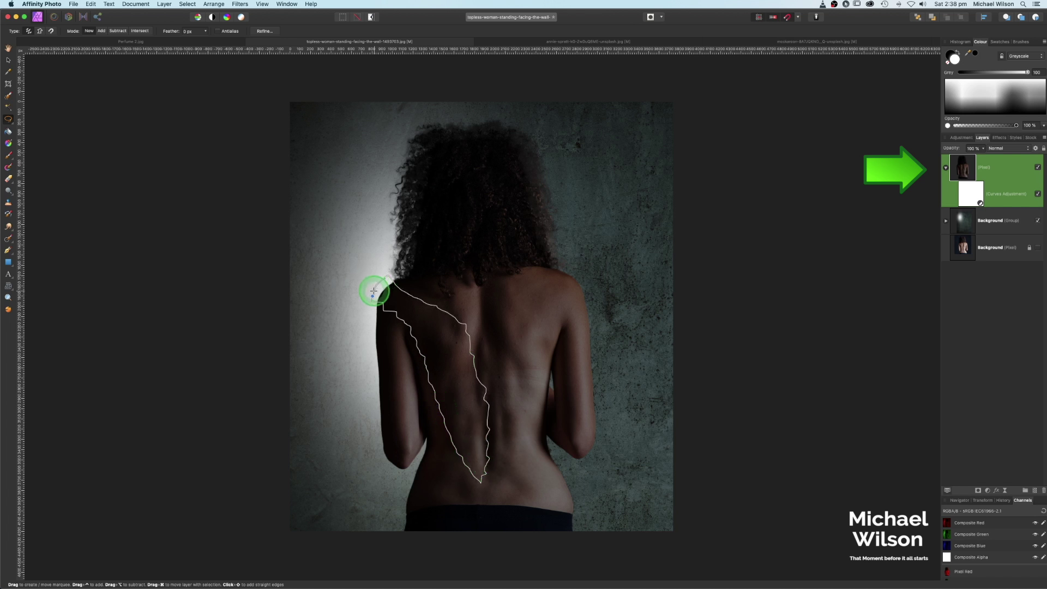
left_click_drag(372, 295, 372, 296)
left_click(91, 4)
left_click(94, 53)
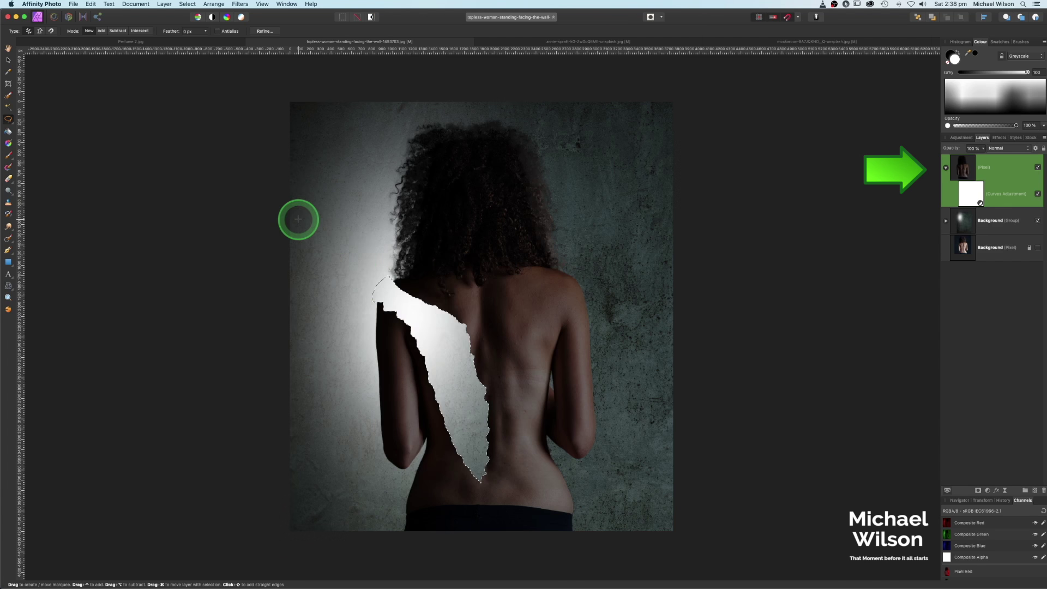
key("super+d")
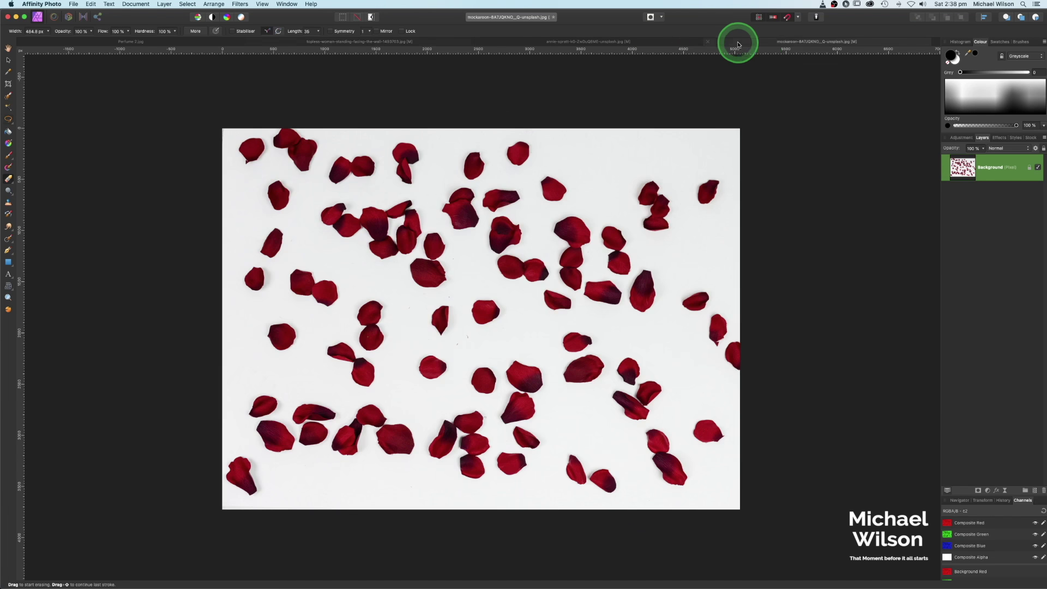
Flood-select the petals photo's white backdrop, invert the selection, and mask the background away
left_click(736, 42)
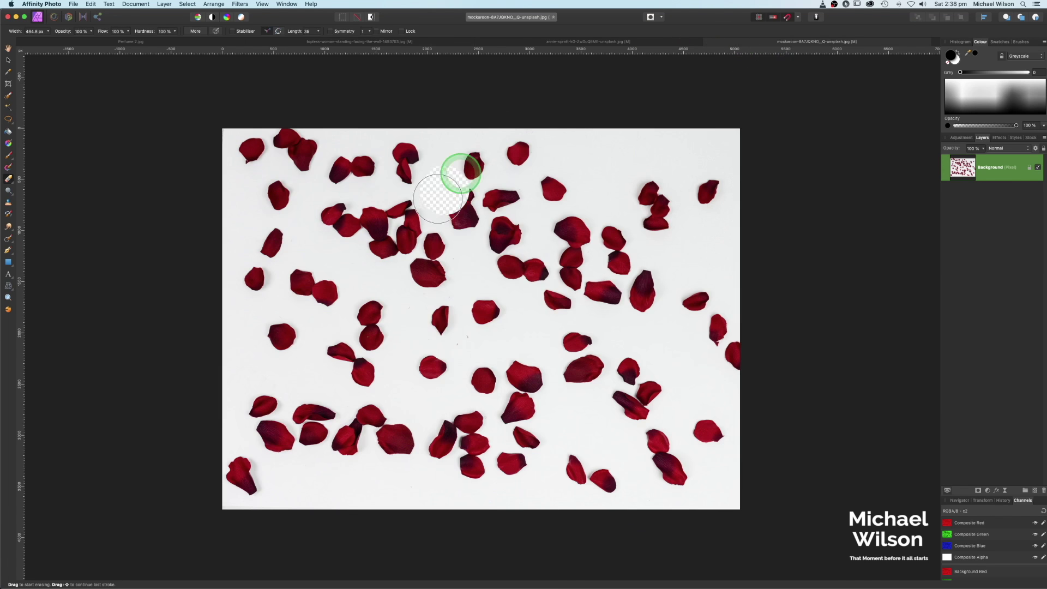
key("e")
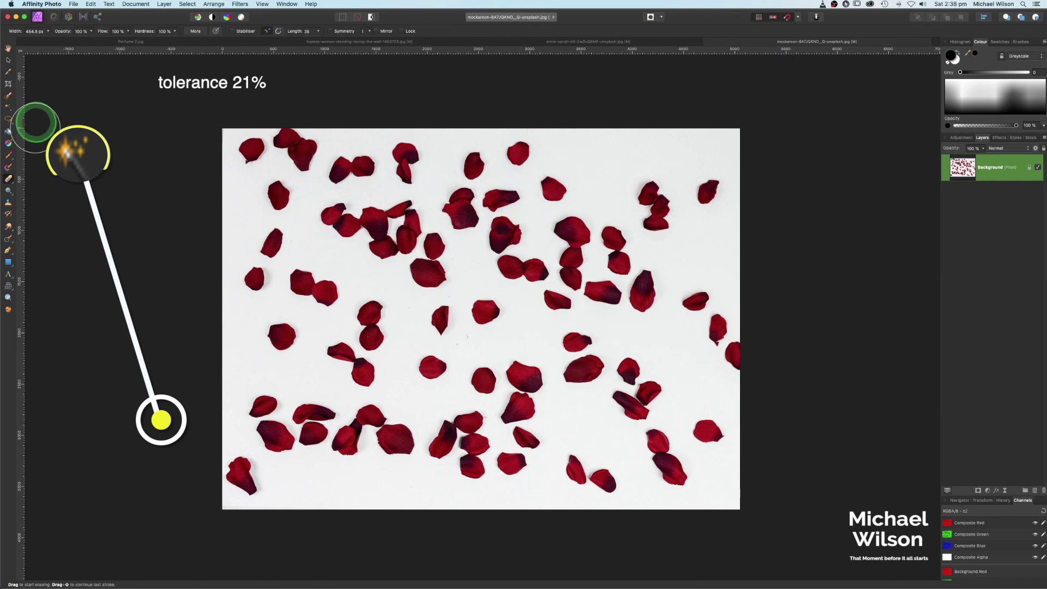
left_click(9, 108)
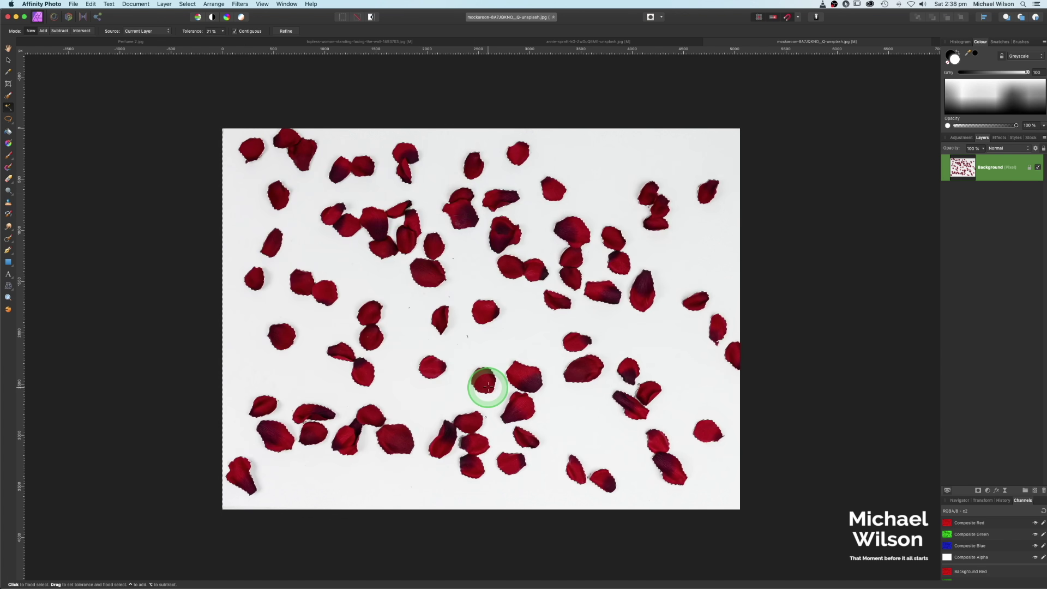
left_click(370, 16)
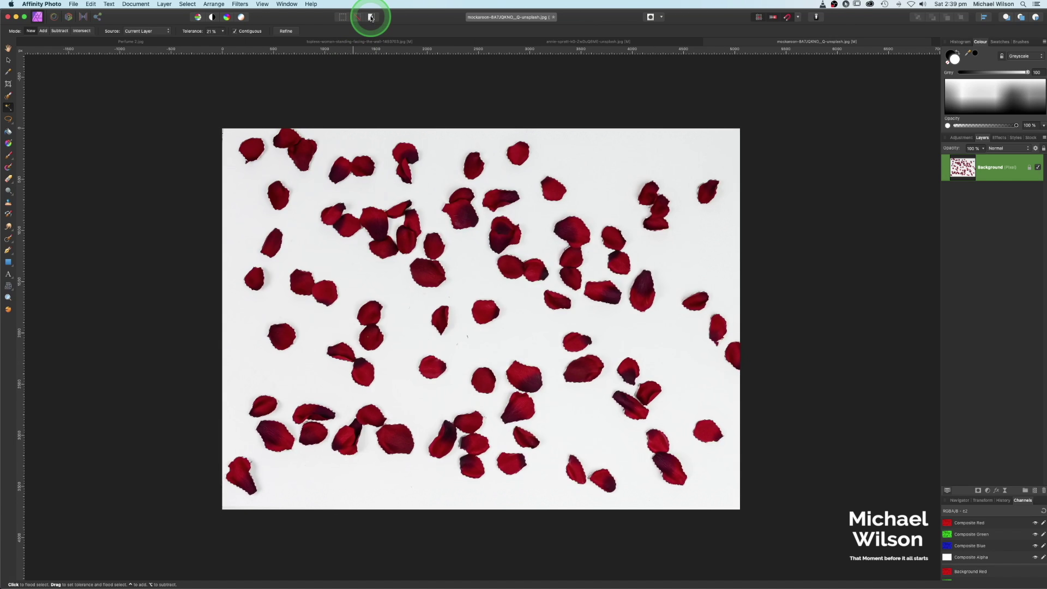
left_click(979, 493)
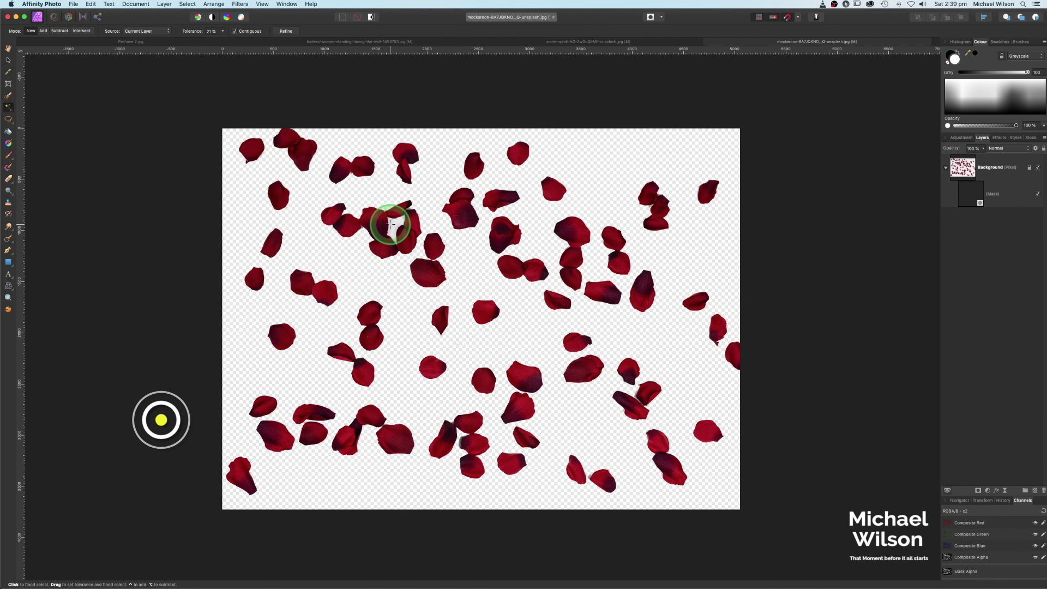
left_click_drag(390, 223, 394, 224)
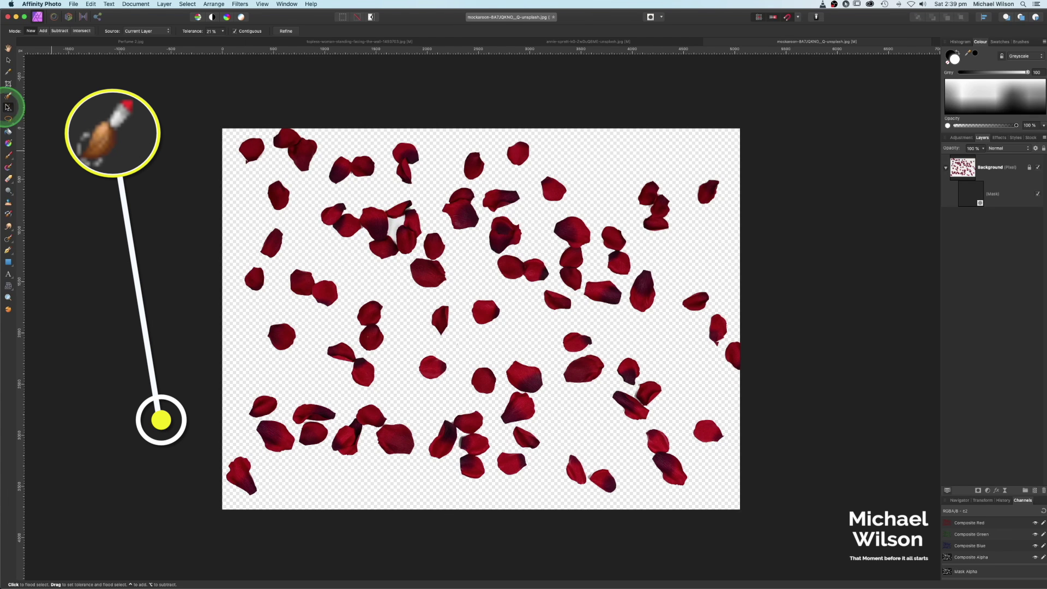
Paint the leftover white patch into the selection on the petal layer, then deselect
left_click(8, 97)
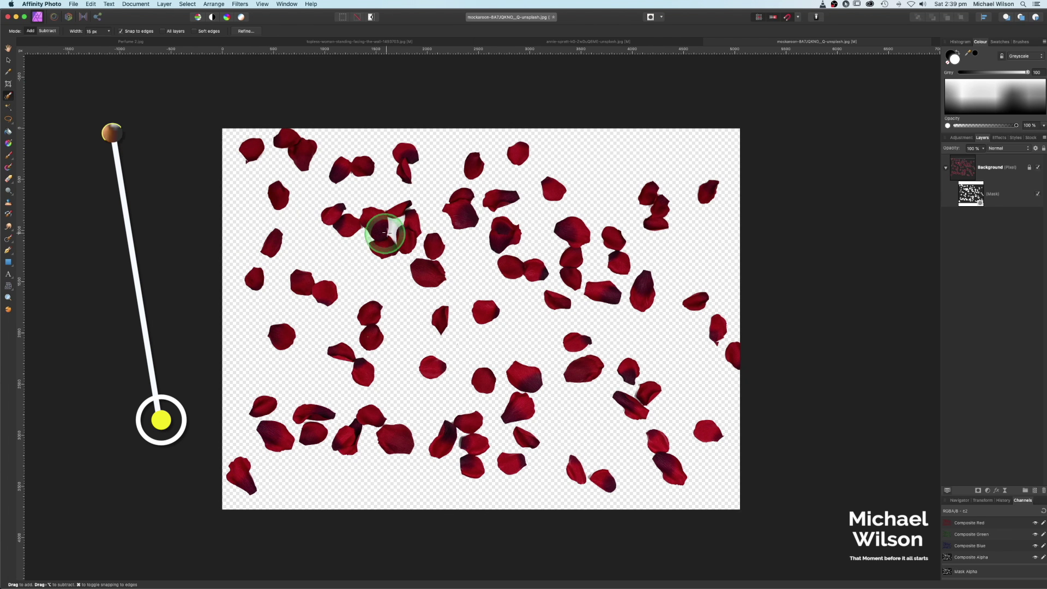
left_click(998, 170)
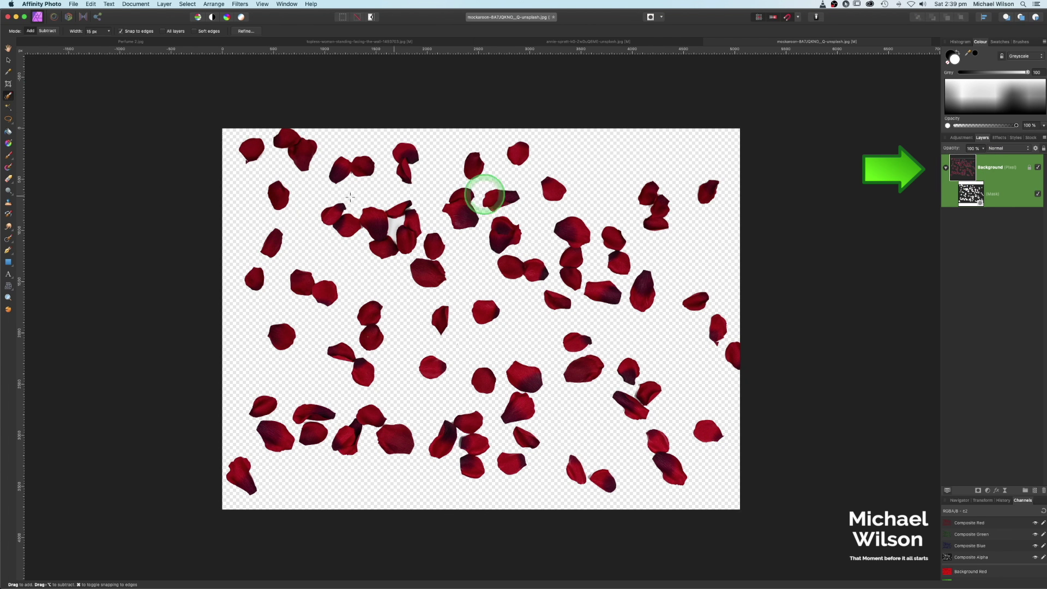
left_click_drag(395, 223, 423, 237)
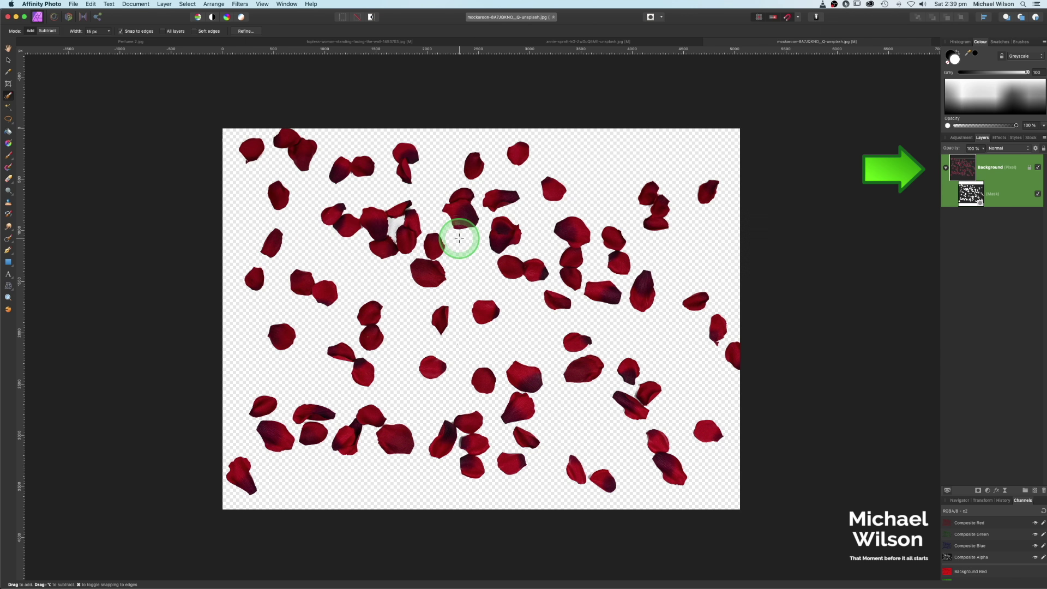
key("super+d")
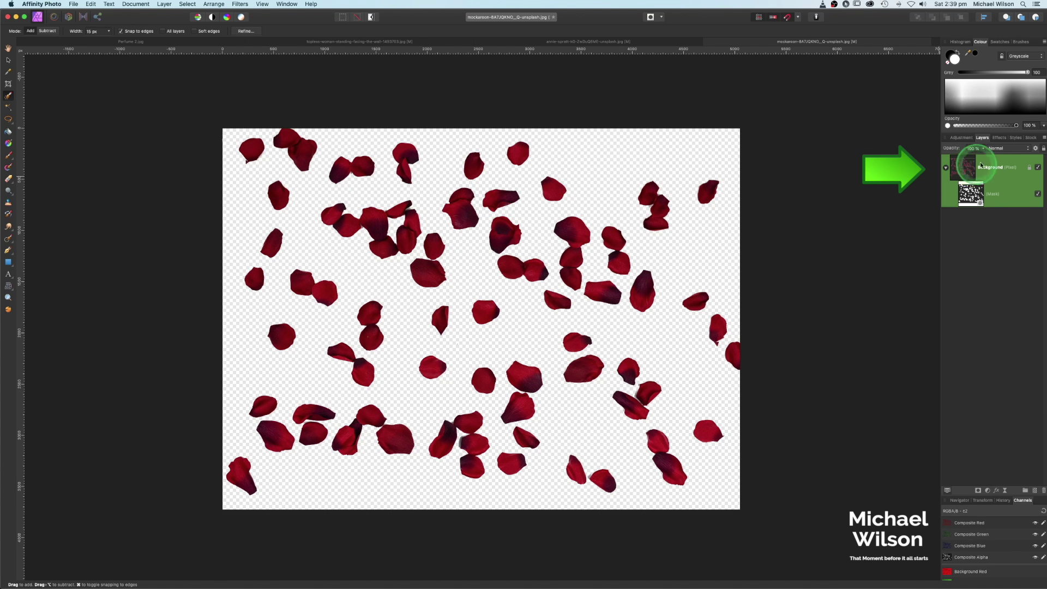
Rasterise the petal layer so its mask merges into the pixels
right_click(970, 167)
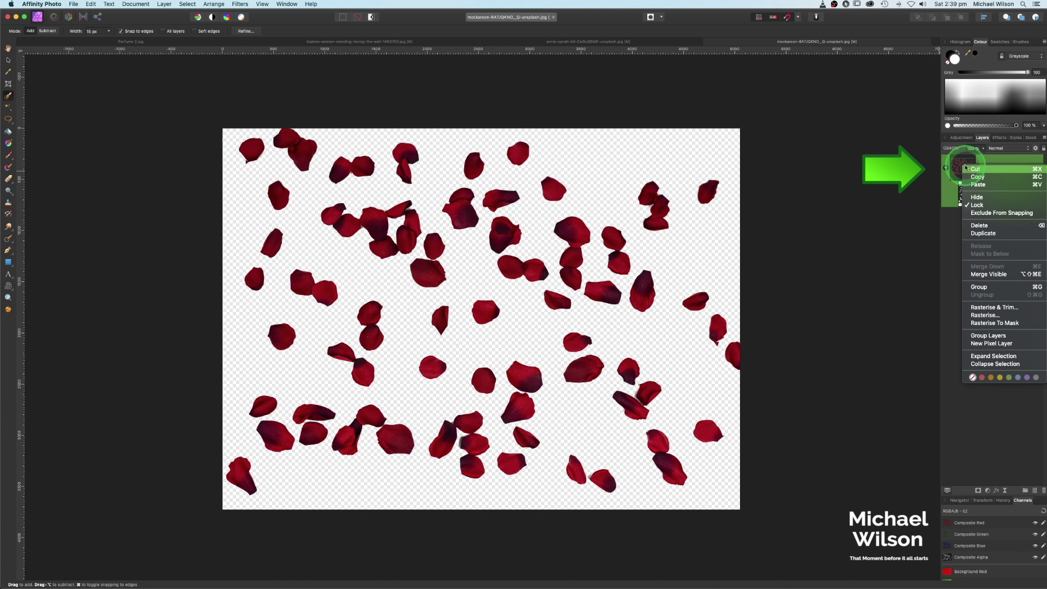
left_click(989, 318)
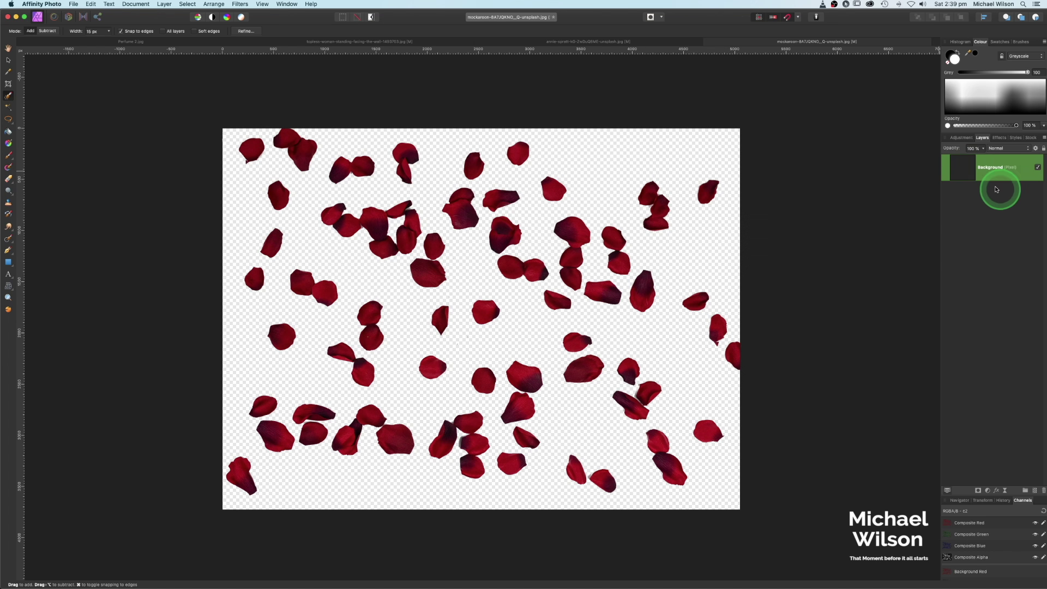
left_click(1001, 167)
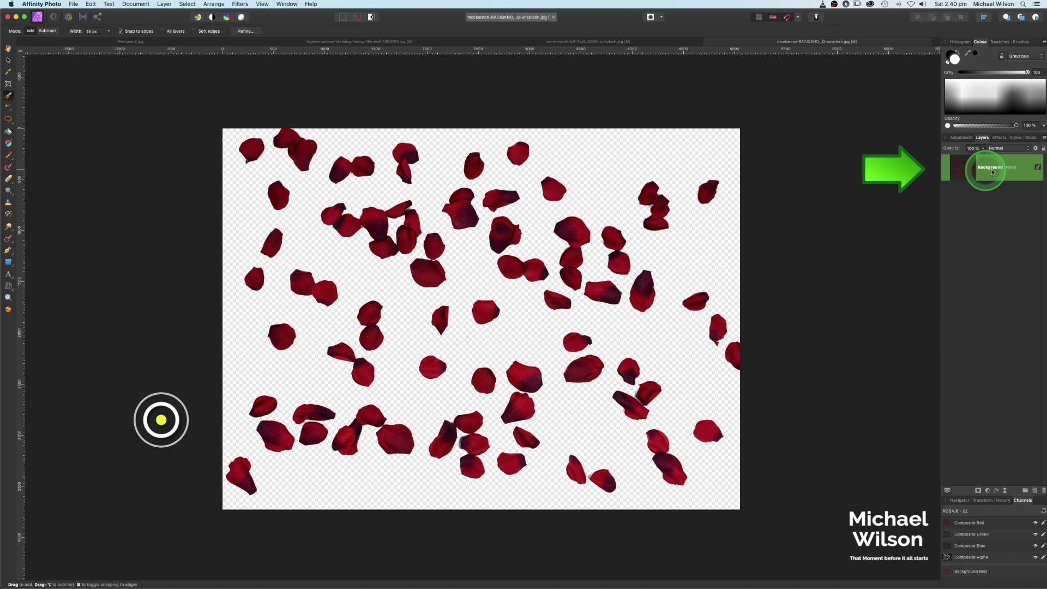
left_click(10, 180)
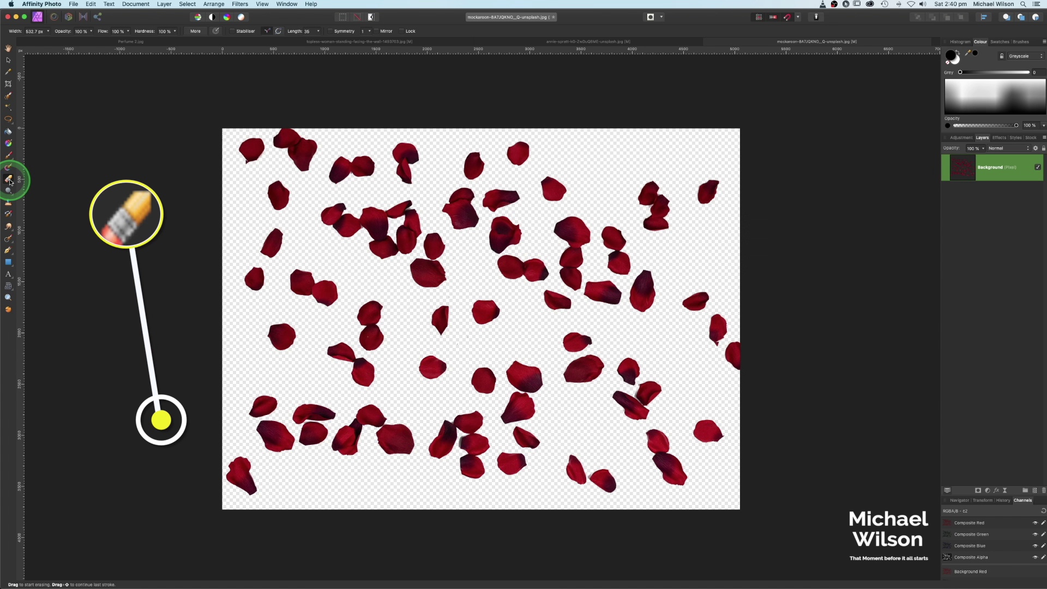
Erase the upper petals and paste the remaining petal band into the woman composite
mouse_move(469, 206)
left_mouse_down()
mouse_move(289, 148)
mouse_move(273, 191)
mouse_move(427, 248)
mouse_move(385, 251)
mouse_move(547, 236)
mouse_move(461, 175)
mouse_move(538, 156)
mouse_move(538, 230)
mouse_move(521, 264)
mouse_move(627, 276)
mouse_move(741, 341)
mouse_move(725, 164)
mouse_move(692, 220)
mouse_move(460, 311)
mouse_move(436, 341)
mouse_move(598, 318)
left_mouse_up()
key("bracketleft")
key("bracketleft")
key("bracketleft")
key("bracketleft")
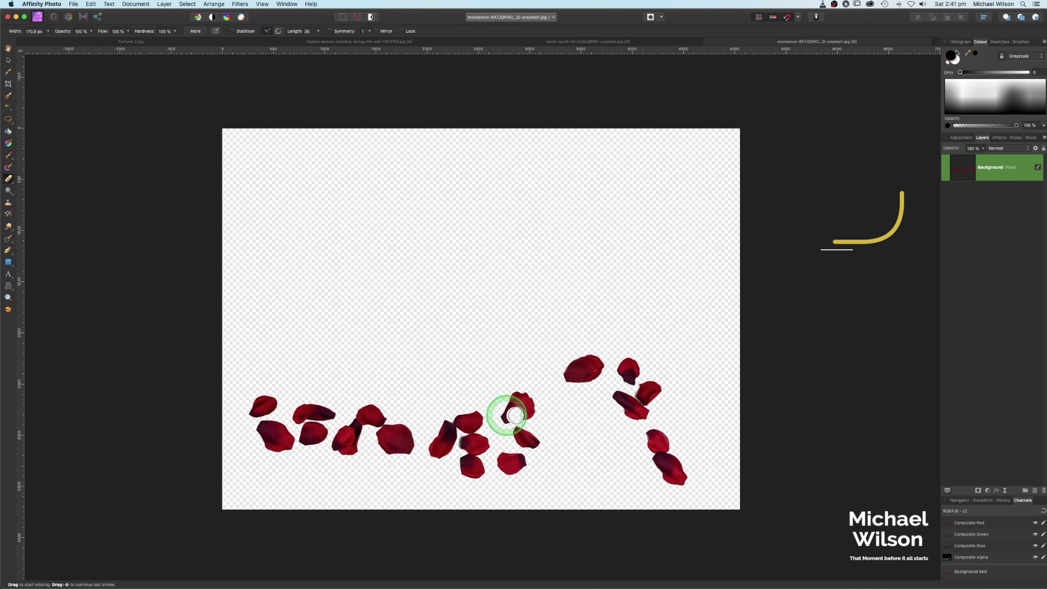
left_click(397, 44)
key("super+v")
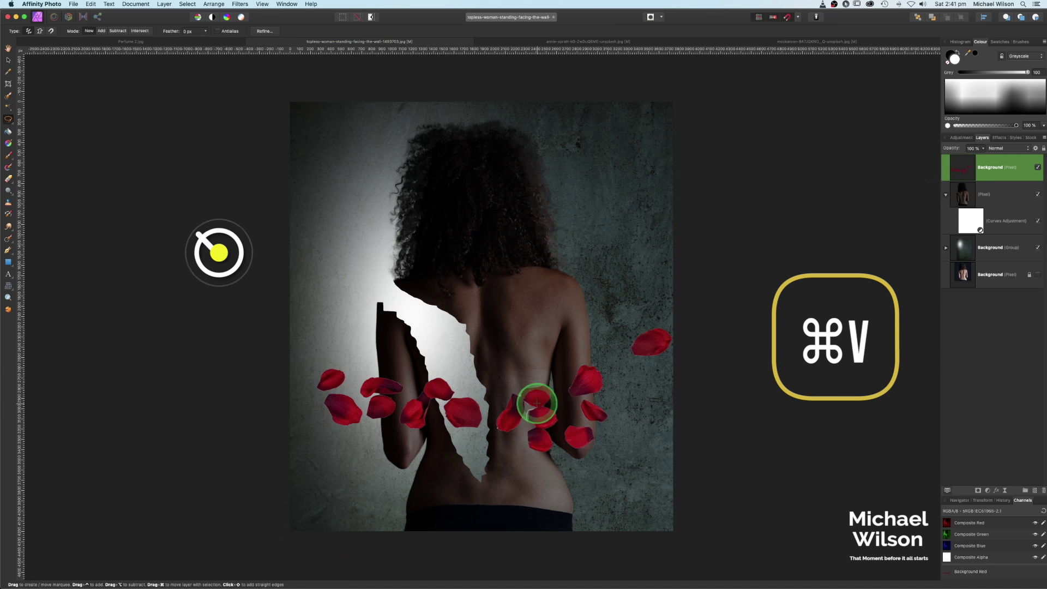
Shrink the pasted petals, tilt them diagonally, and place them over her back
left_click(9, 61)
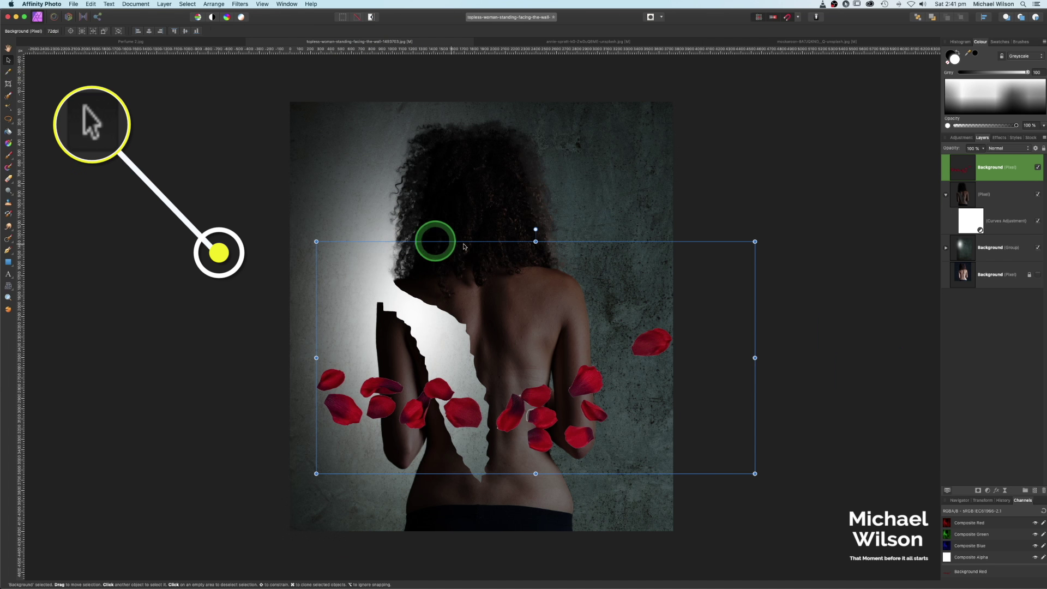
left_click_drag(753, 240, 552, 369)
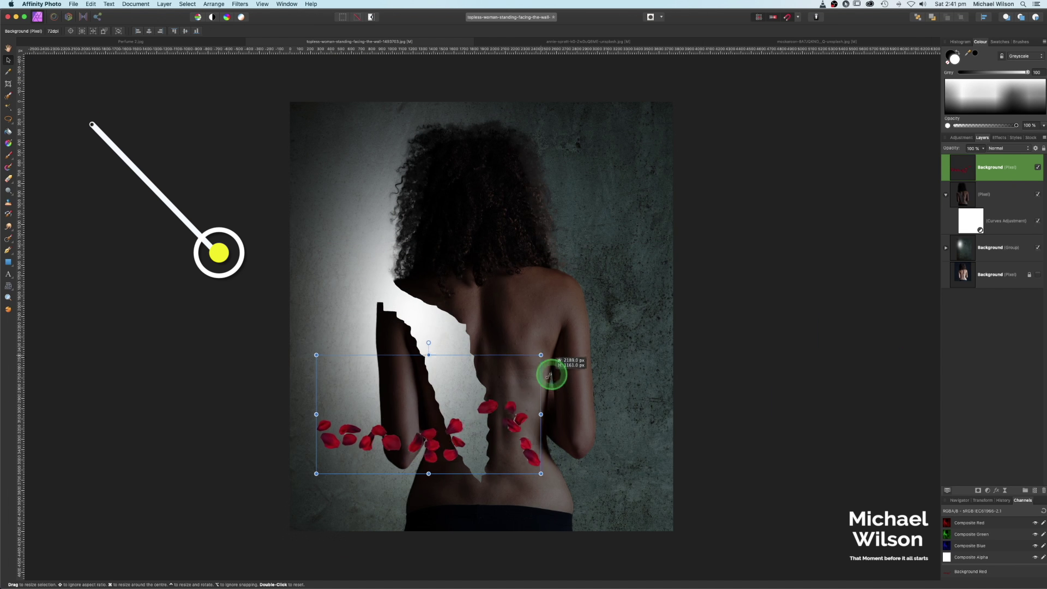
left_click_drag(416, 351, 478, 379)
left_click_drag(405, 435, 457, 346)
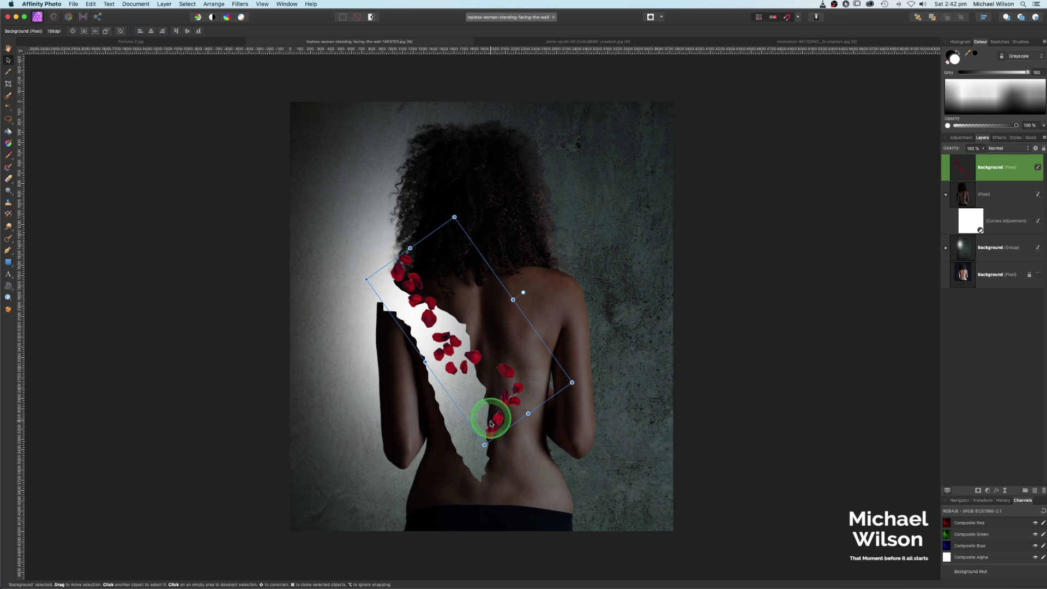
Mesh-warp the petals to curve along the torn edge, then stretch and nudge the trail
left_click(19, 288)
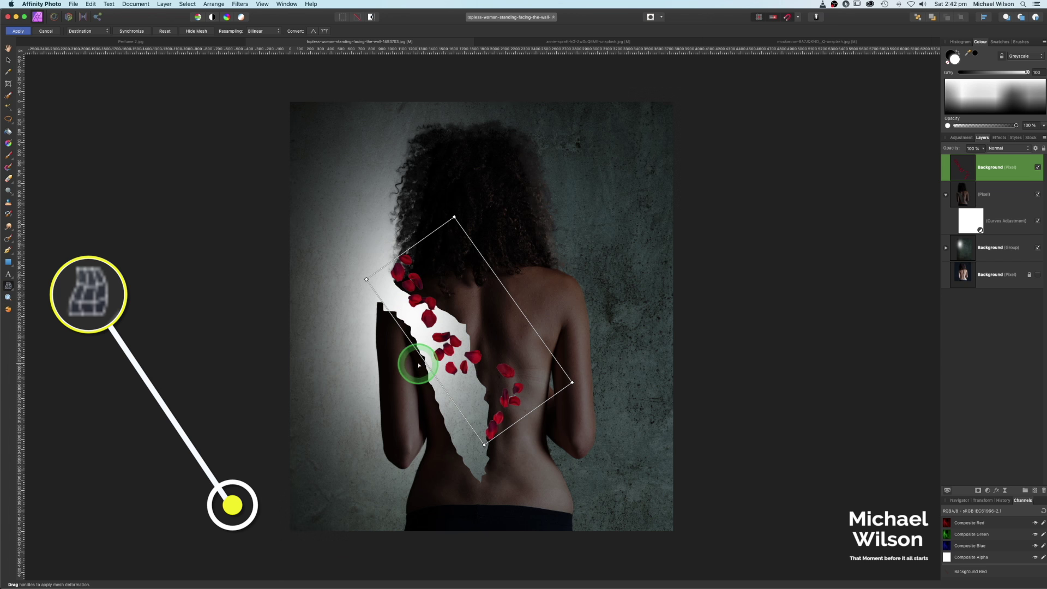
left_click_drag(426, 360, 442, 350)
key("h")
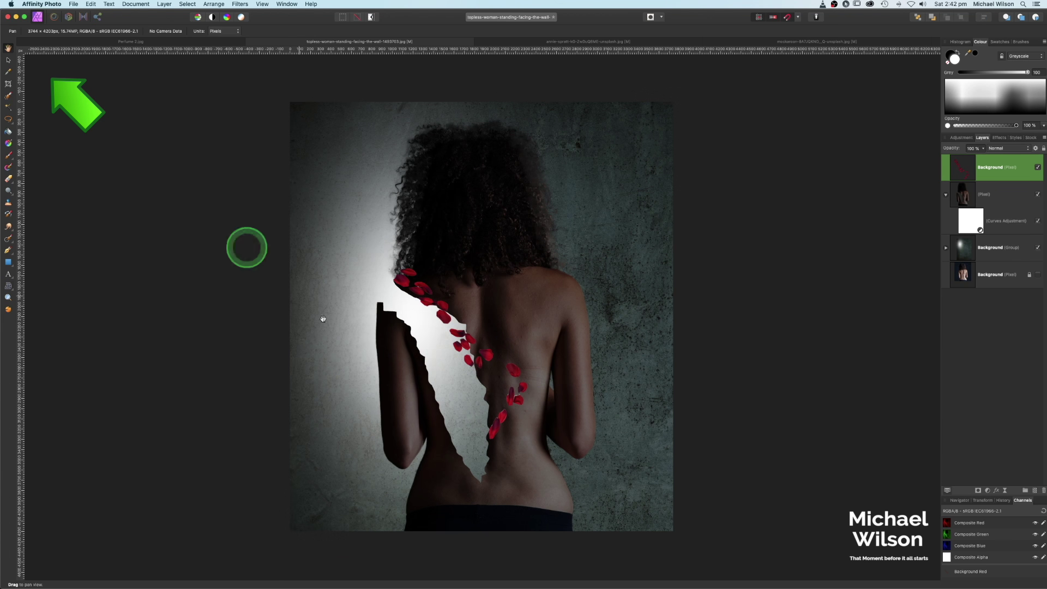
left_click(8, 61)
left_click_drag(493, 444, 499, 465)
left_click_drag(491, 365, 501, 373)
Duplicate the petal trail layer and move the copy lower down her back
left_click(993, 183)
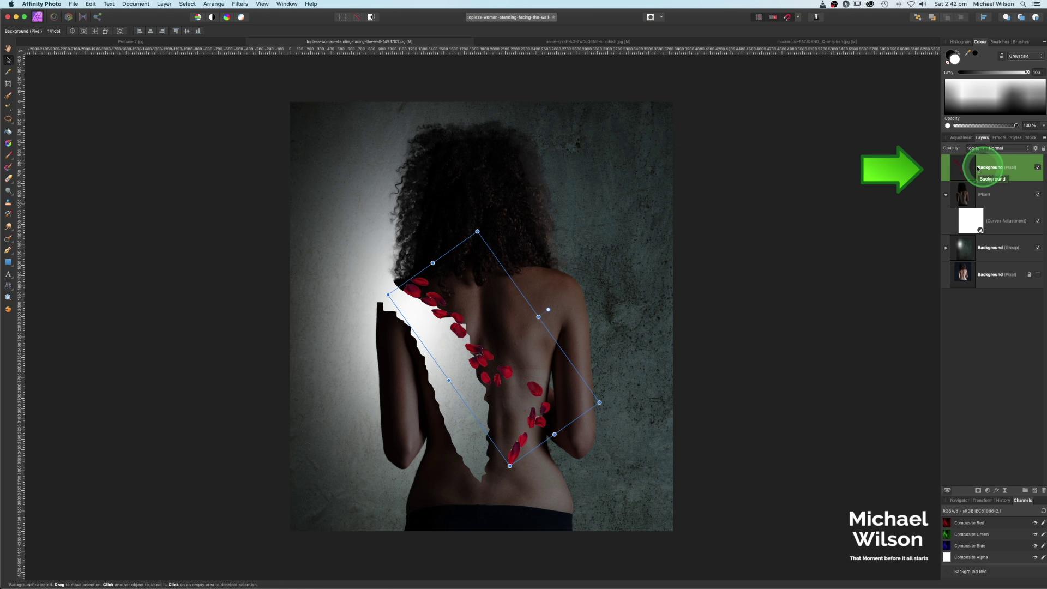
key("super+j")
left_click(527, 311)
left_click_drag(527, 311, 564, 435)
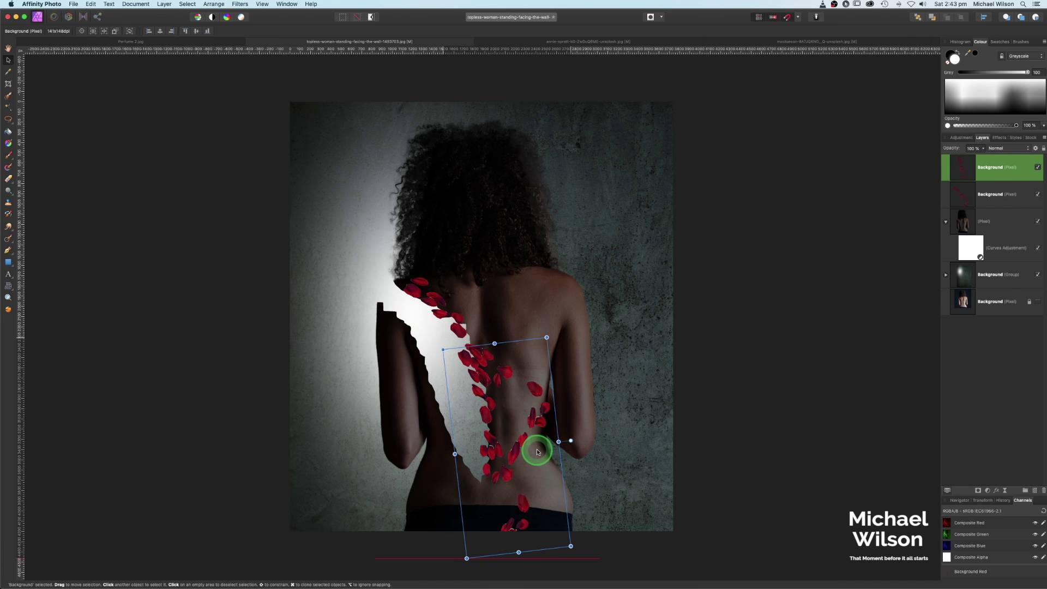
Add a third petal trail copy rotated up toward her shoulder
key("super+j")
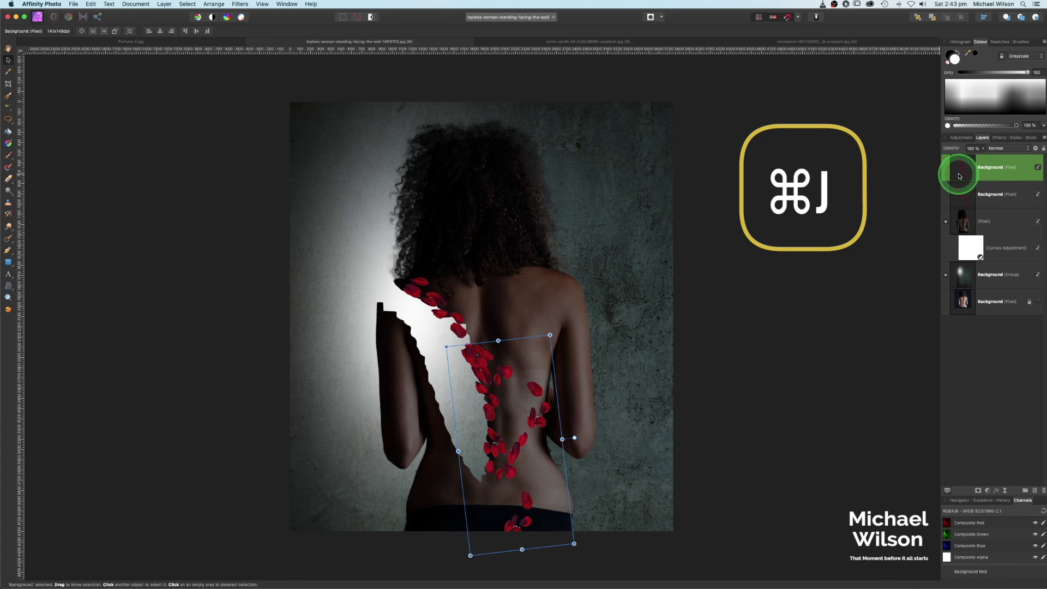
key("super+j")
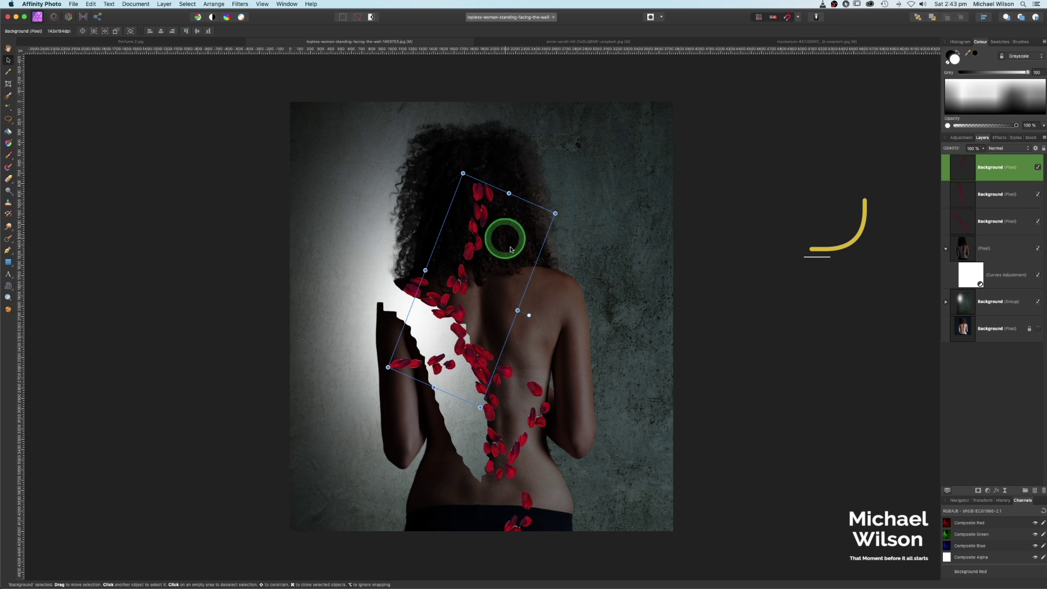
left_click_drag(529, 315, 451, 312)
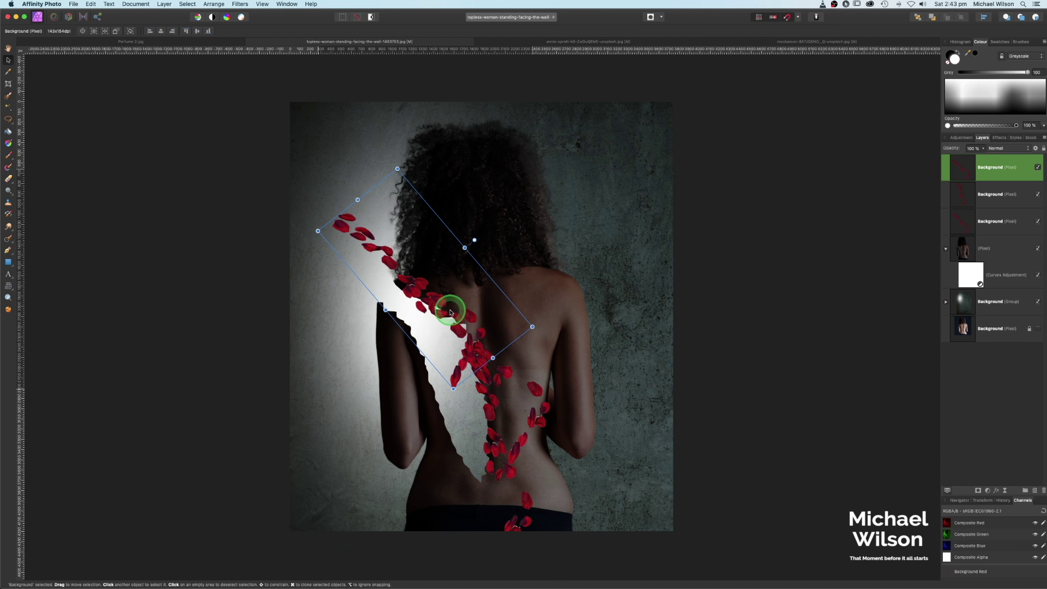
Group the three petal trails, duplicate the group, and rotate the copy
left_click(389, 266)
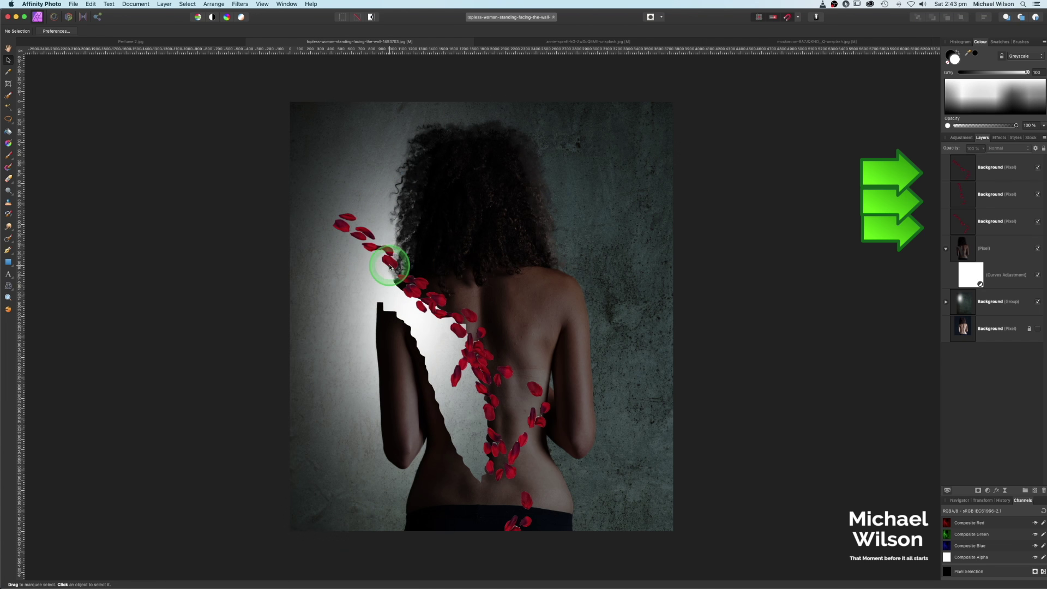
left_click(995, 176)
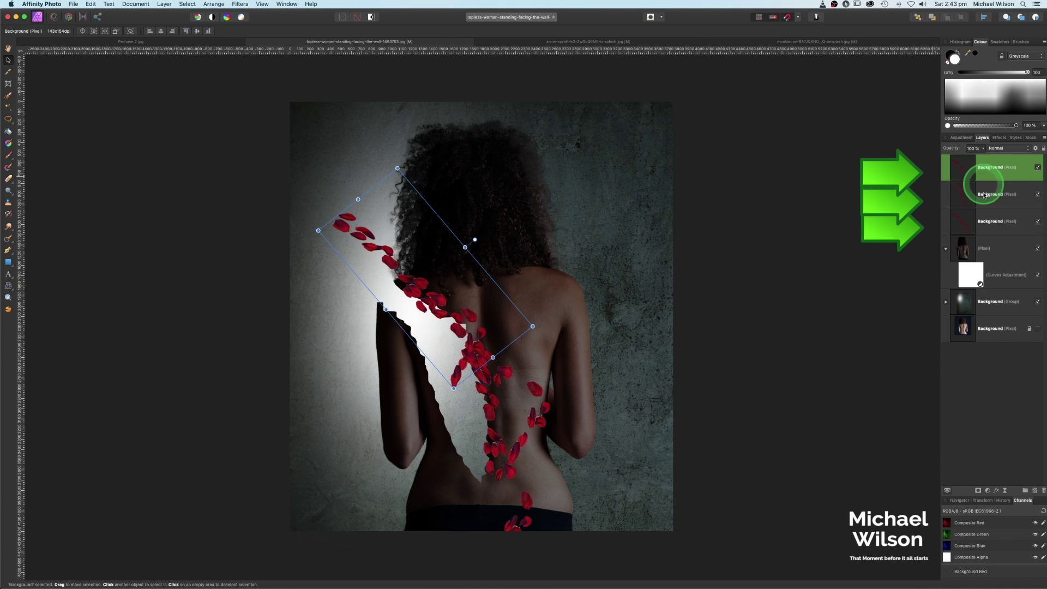
left_click(991, 221, "shift")
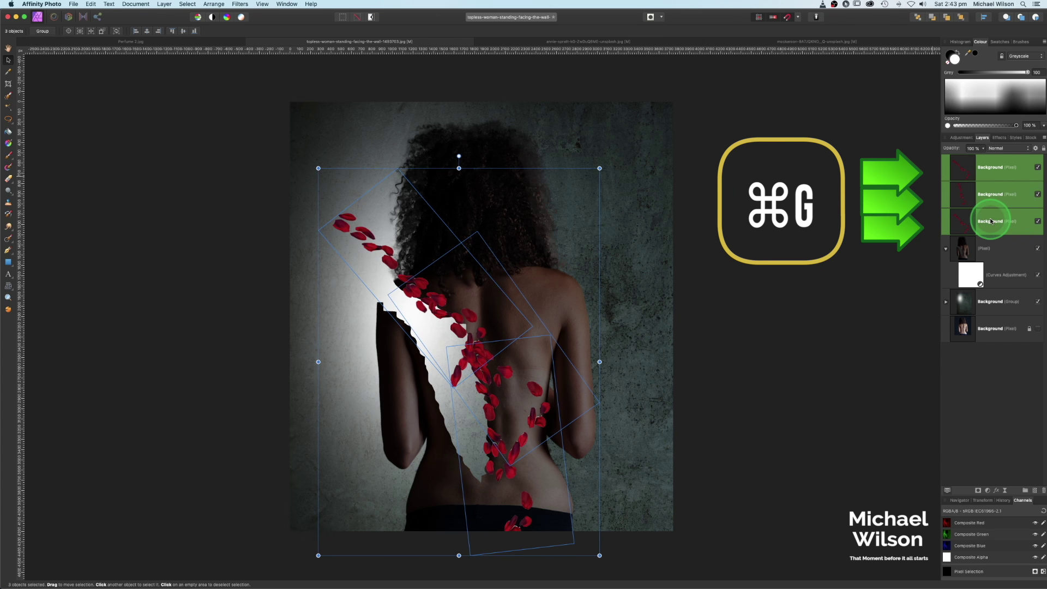
key("super+g")
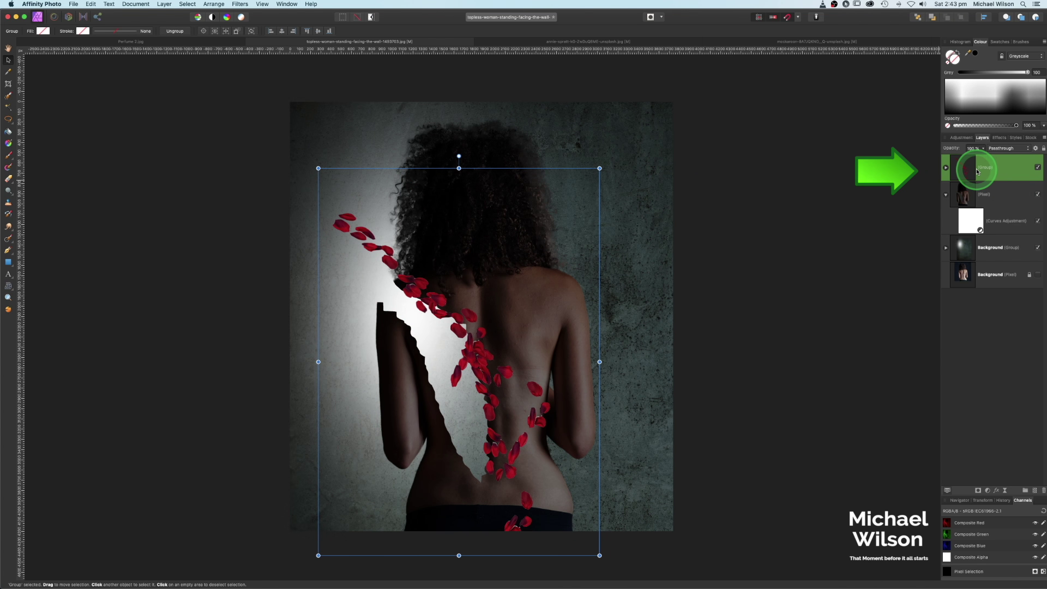
key("super+j")
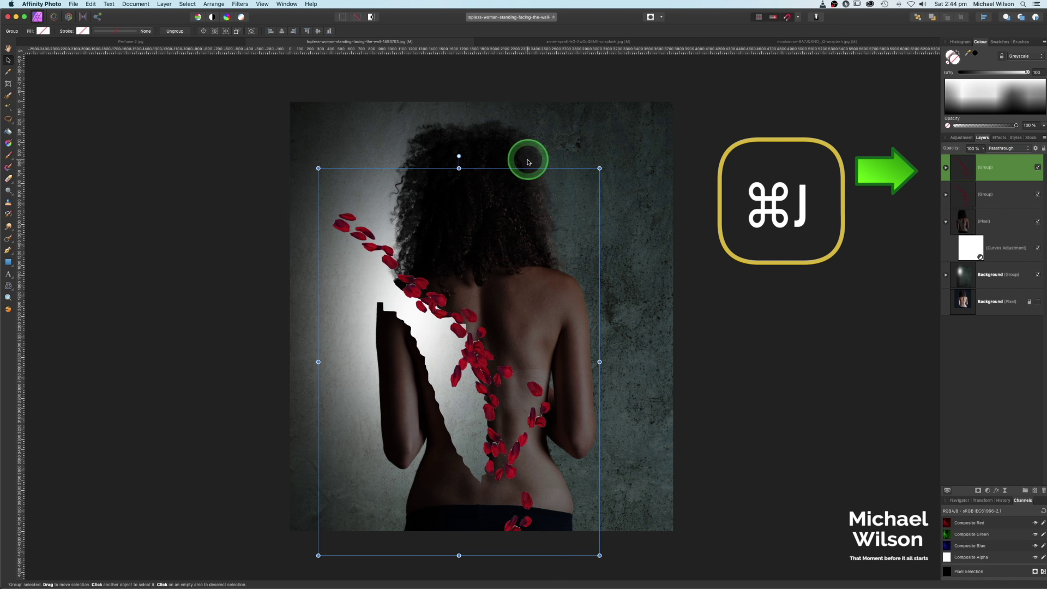
left_click_drag(300, 221, 416, 382)
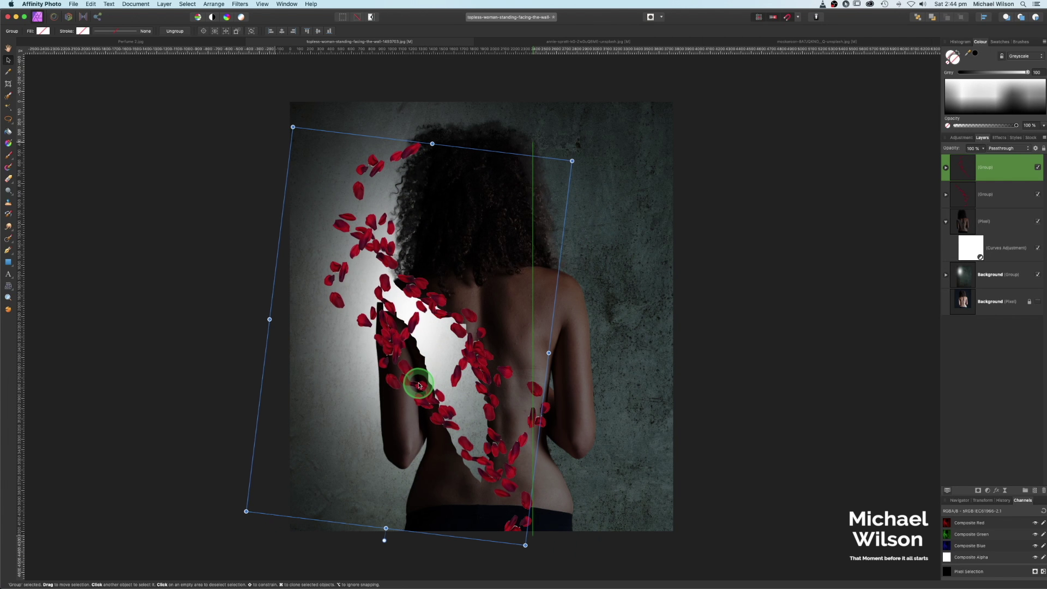
Mesh-warp the left side of the copied petal group into a gentle curve and apply
left_click(9, 286)
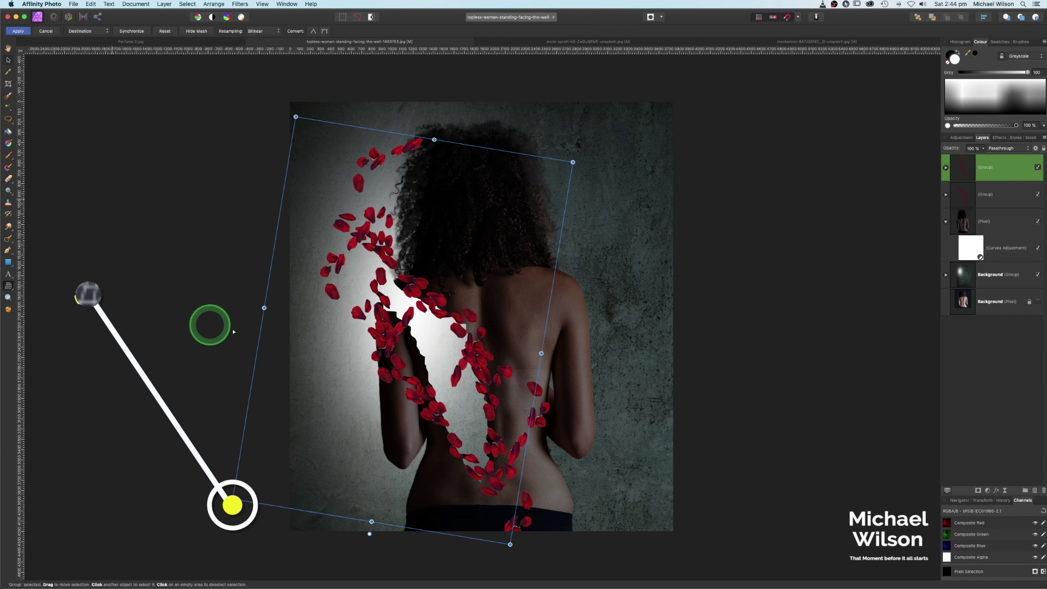
left_click_drag(312, 330, 329, 323)
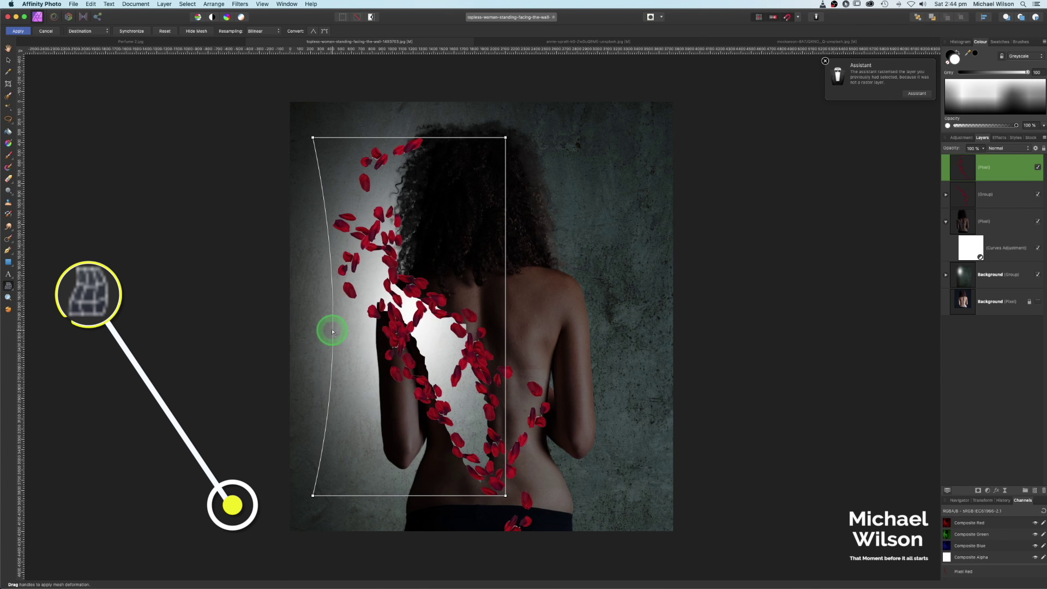
left_click(18, 31)
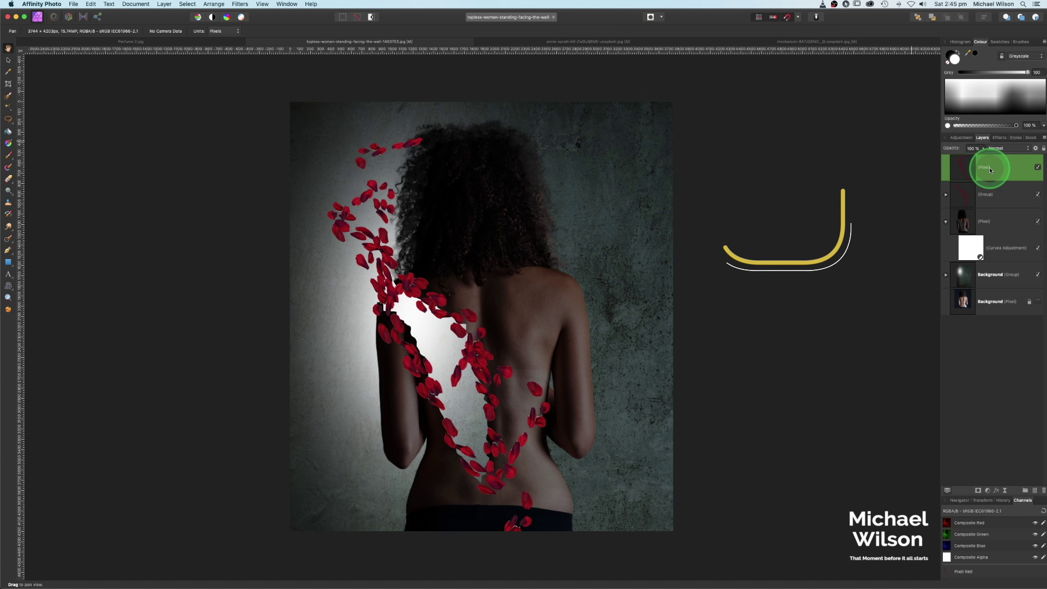
Duplicate the warped petals, rotate the copy about 3.4°, and shift it down-right
key("super+j")
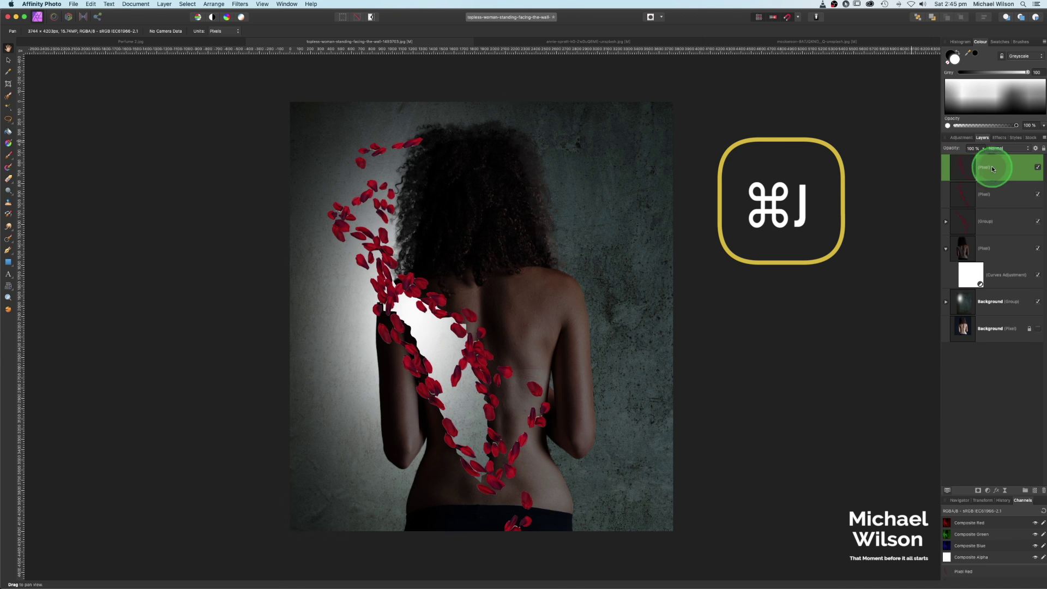
left_click(8, 62)
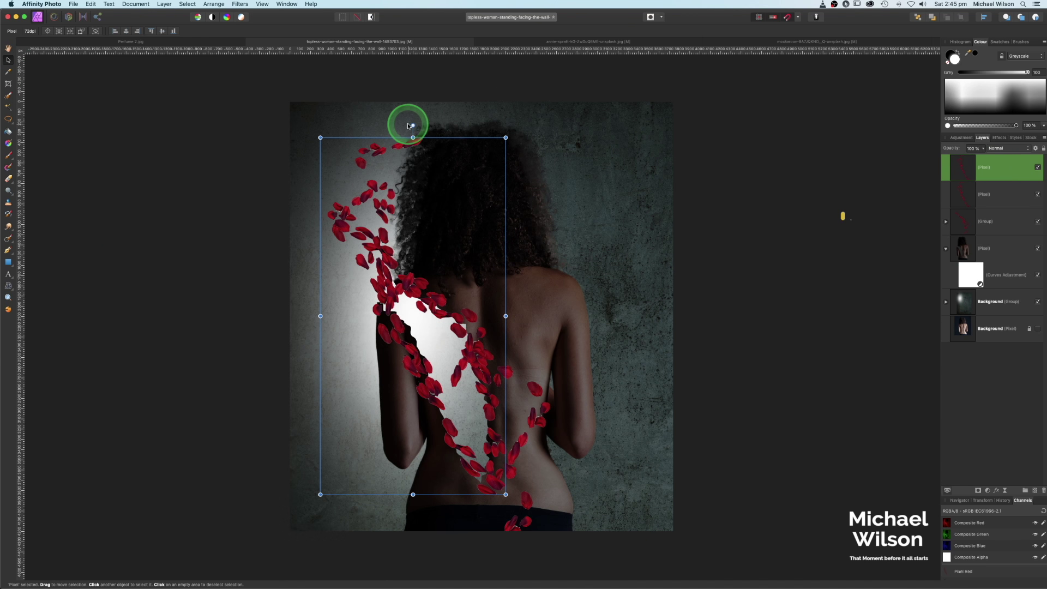
left_click_drag(411, 124, 402, 126)
left_click_drag(420, 349, 442, 416)
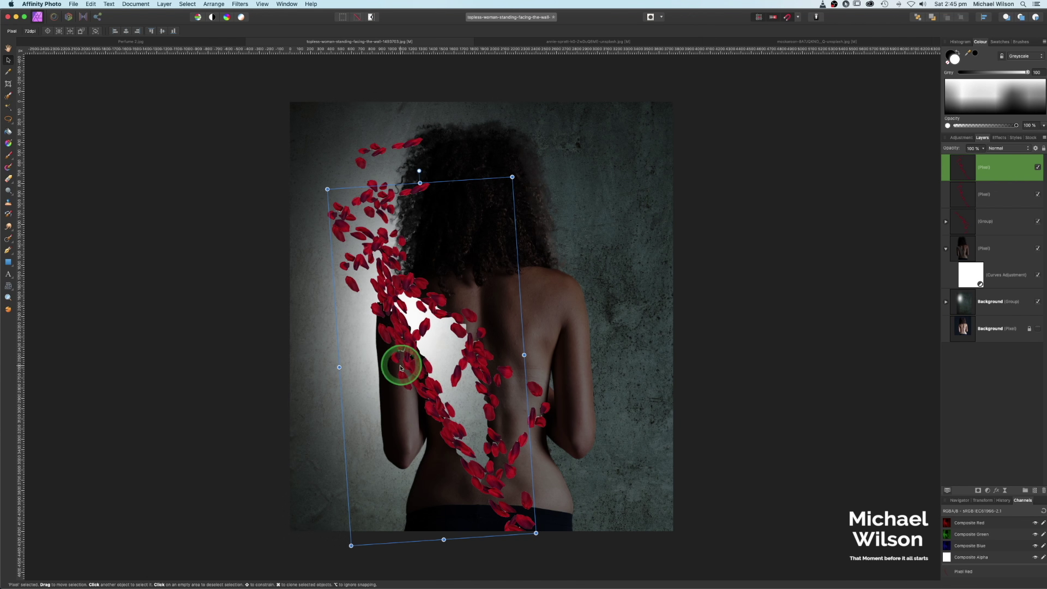
Group both petal layers with the petal group and add a mask
left_click(987, 222, "shift")
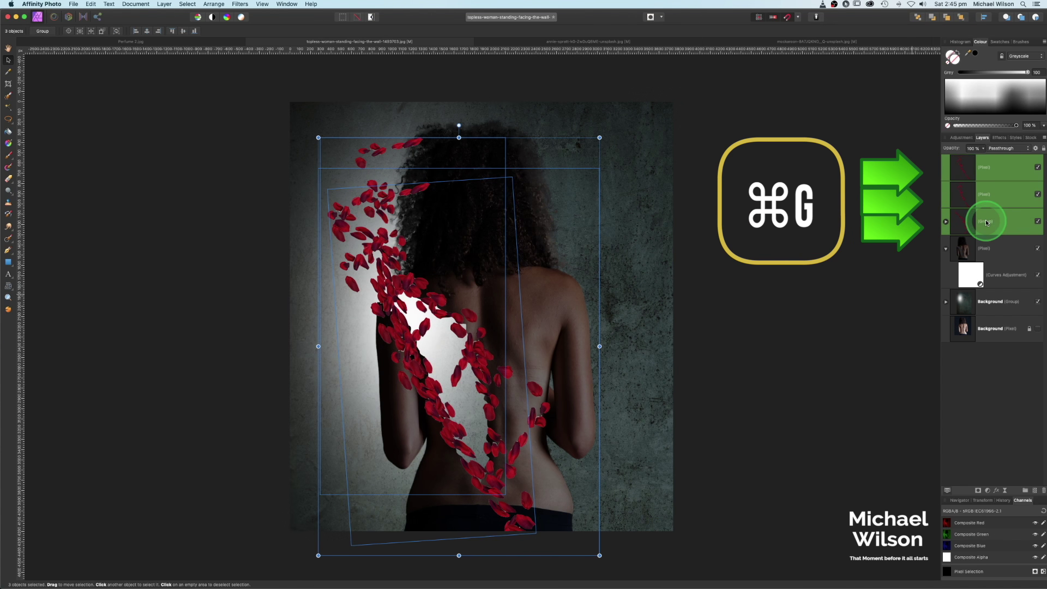
key("super+g")
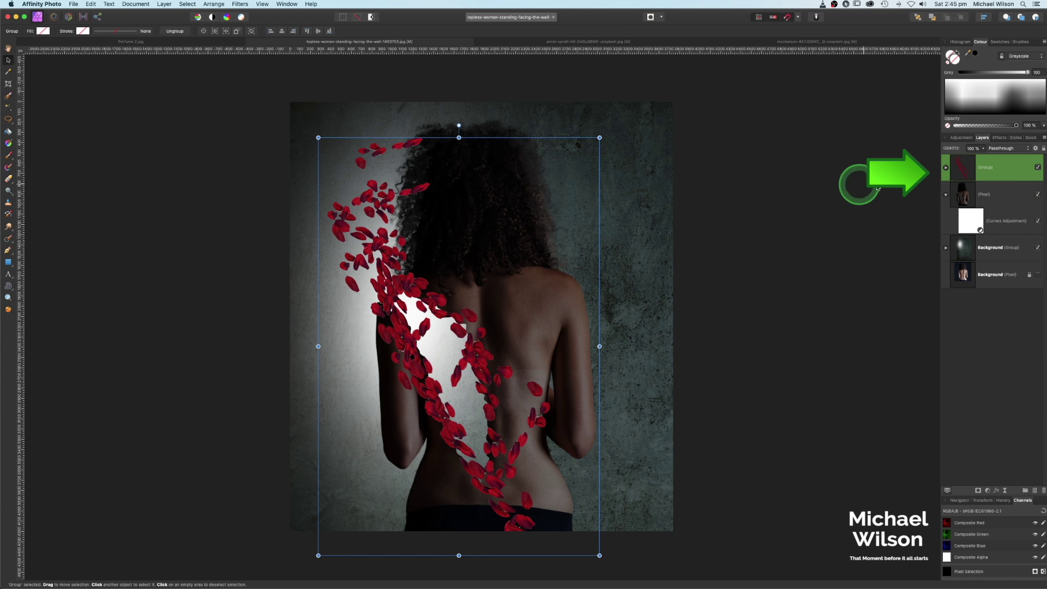
left_click(979, 492)
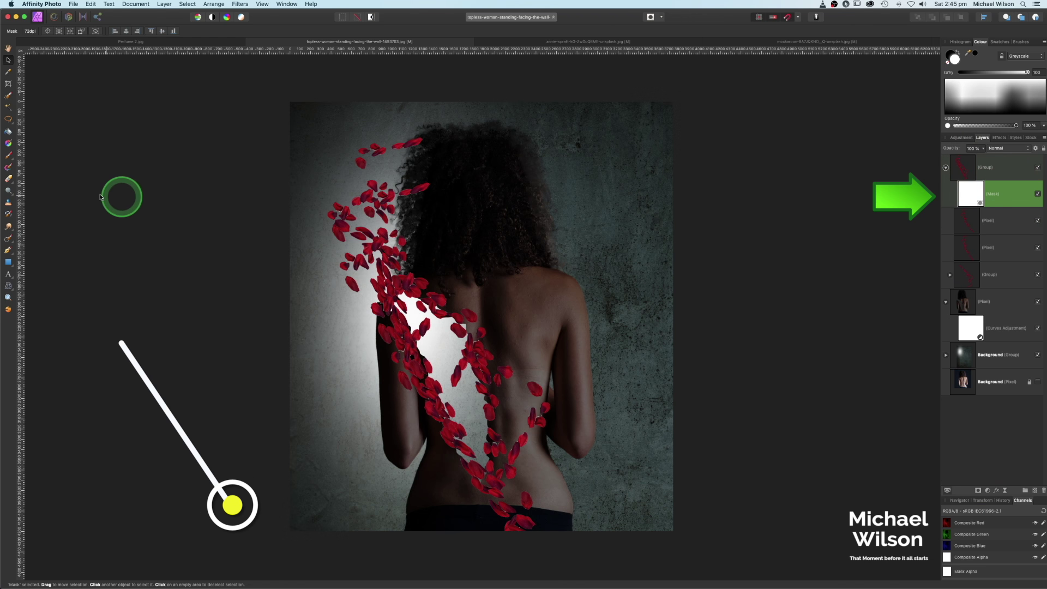
Paint black on the group mask to hide the stray petals above her head
left_click(8, 154)
key("x")
key("bracketleft")
key("bracketleft")
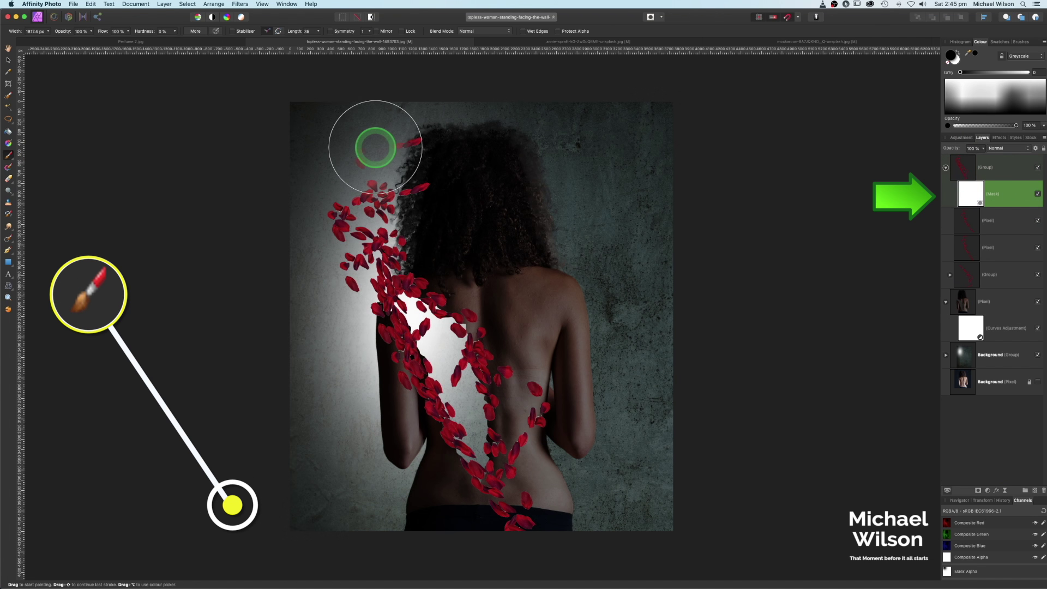
left_click(375, 147)
key("bracketleft")
key("bracketleft")
left_click_drag(379, 143, 359, 160)
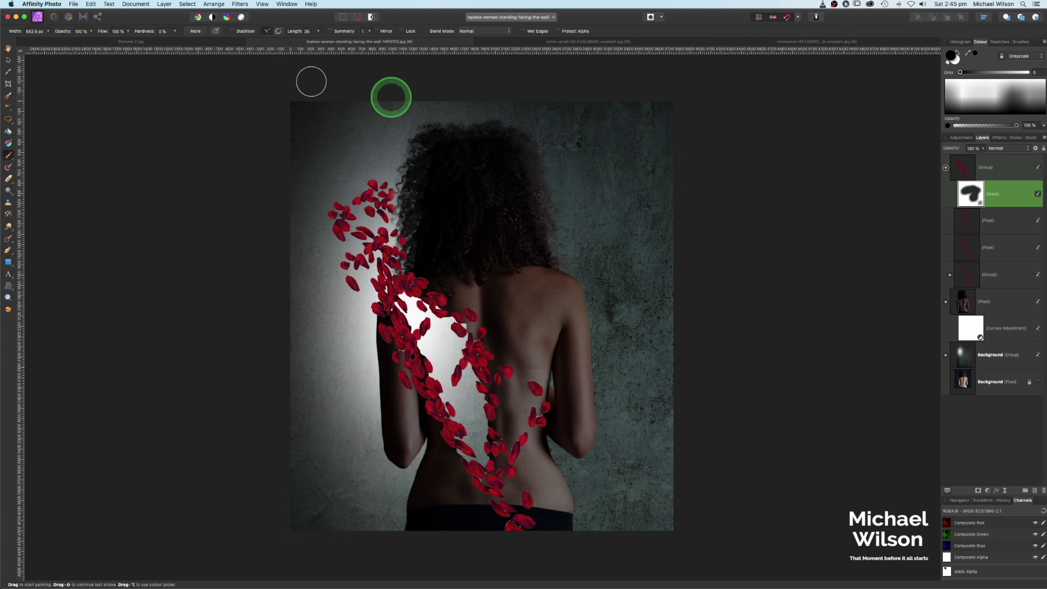
key("bracketleft")
key("bracketleft")
key("bracketleft")
left_click(769, 44)
Restore the erased petals, copy the full petal layer, and paste it into the composite
key("e")
left_click(527, 209)
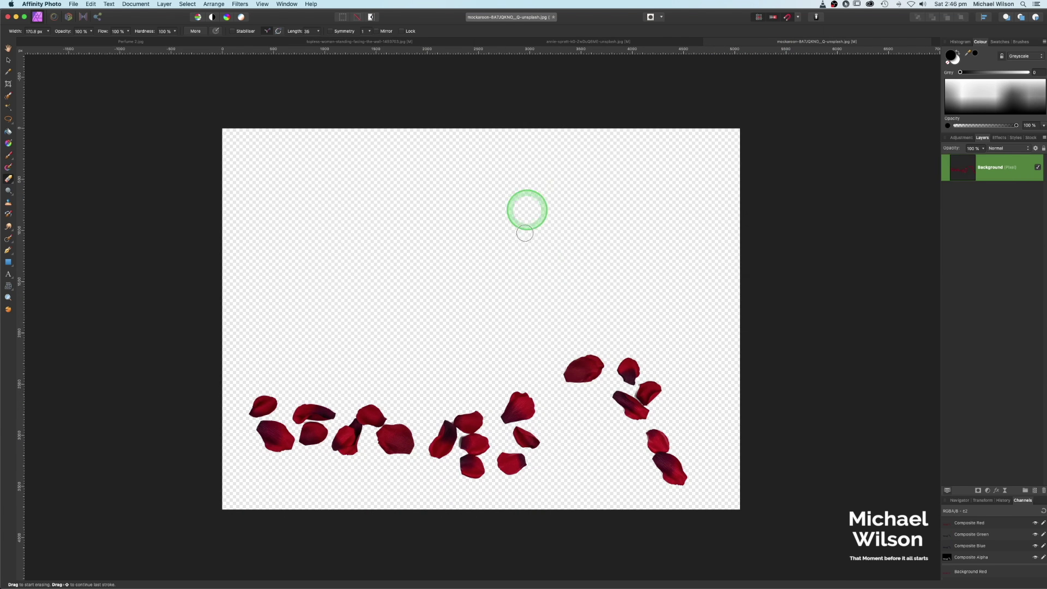
key("super+z")
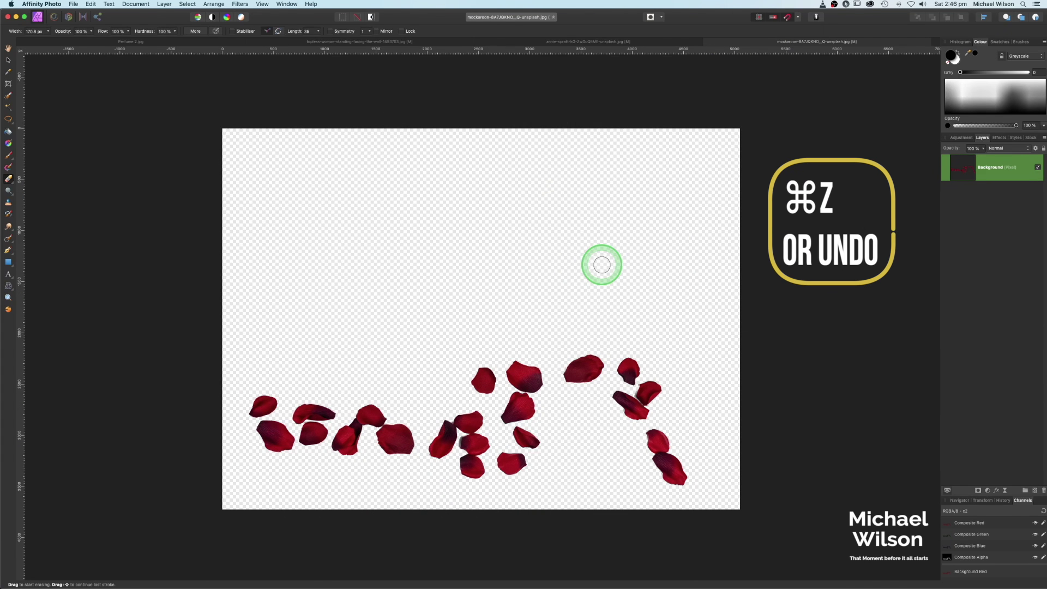
key("super+z")
key("super+z")
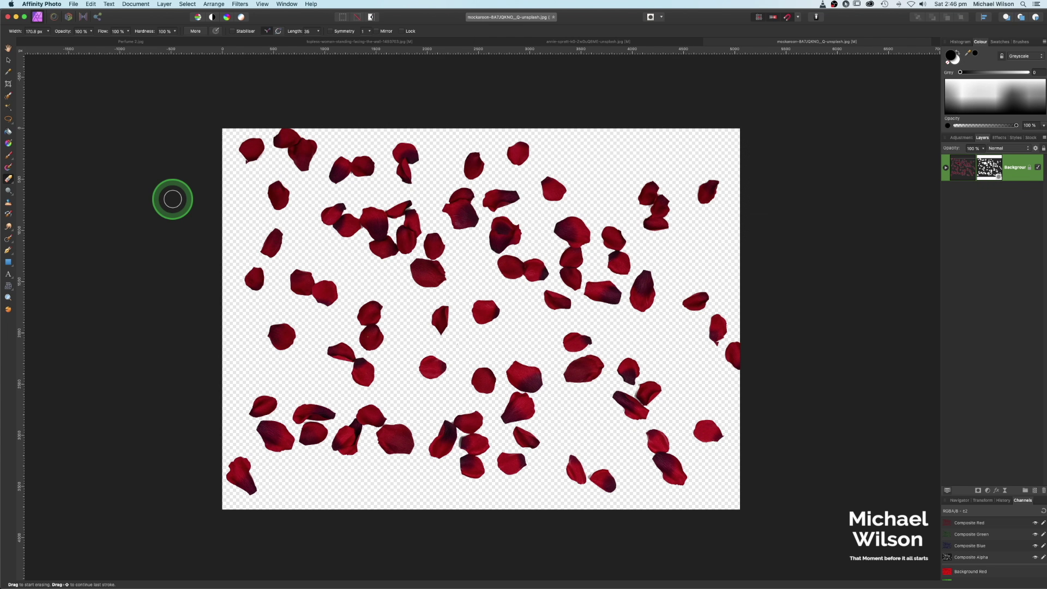
key("super+c")
left_click(420, 42)
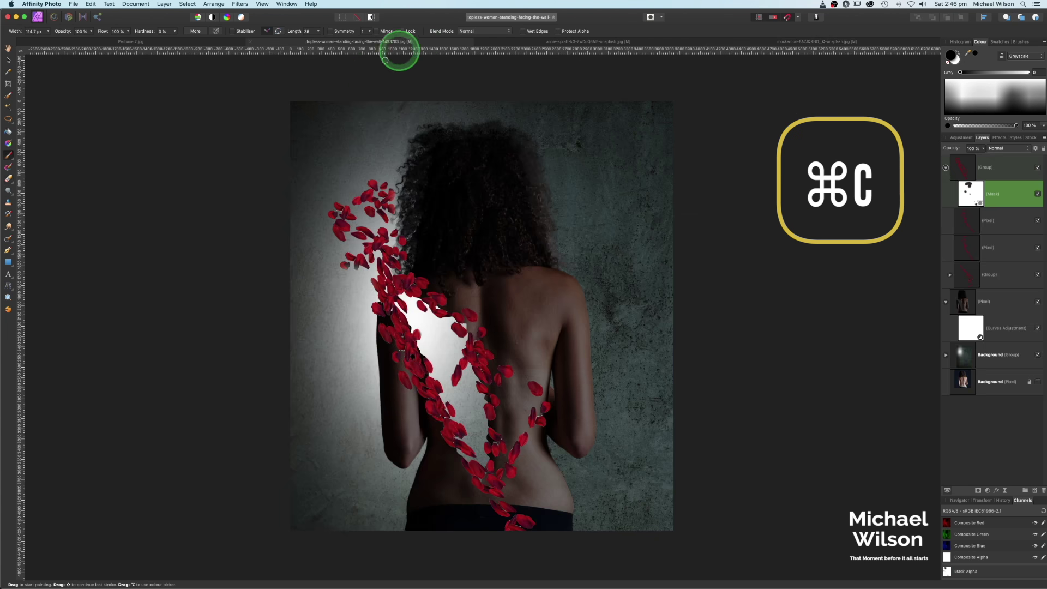
key("b")
key("super+v")
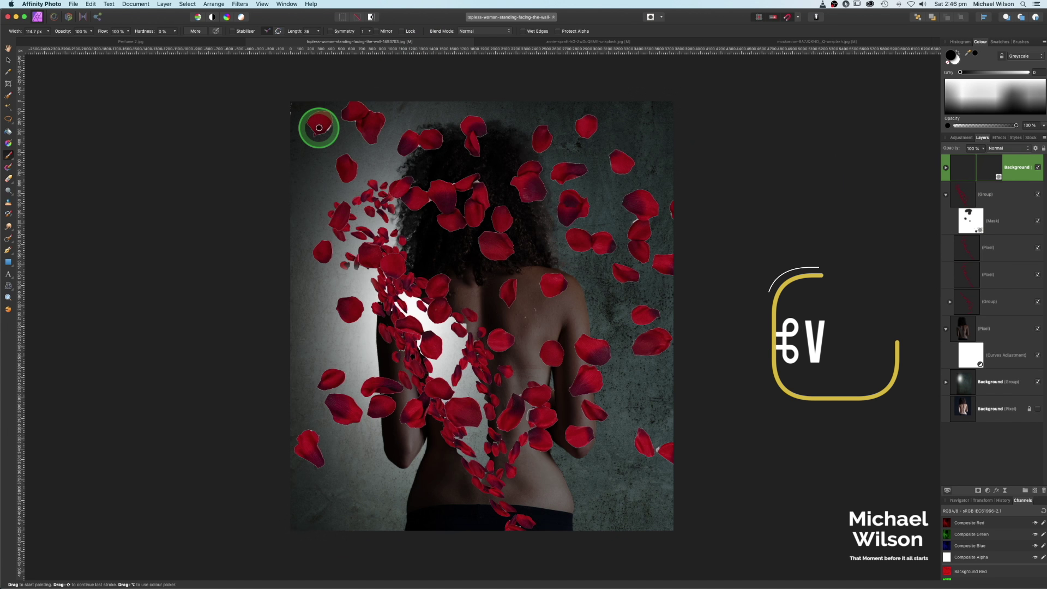
Shrink the petals, tilt them about 45° top-left, and move them behind the woman
left_click(9, 60)
left_click_drag(291, 101, 573, 299)
left_click_drag(643, 350, 527, 278)
left_click_drag(567, 219, 361, 162)
left_click(984, 167)
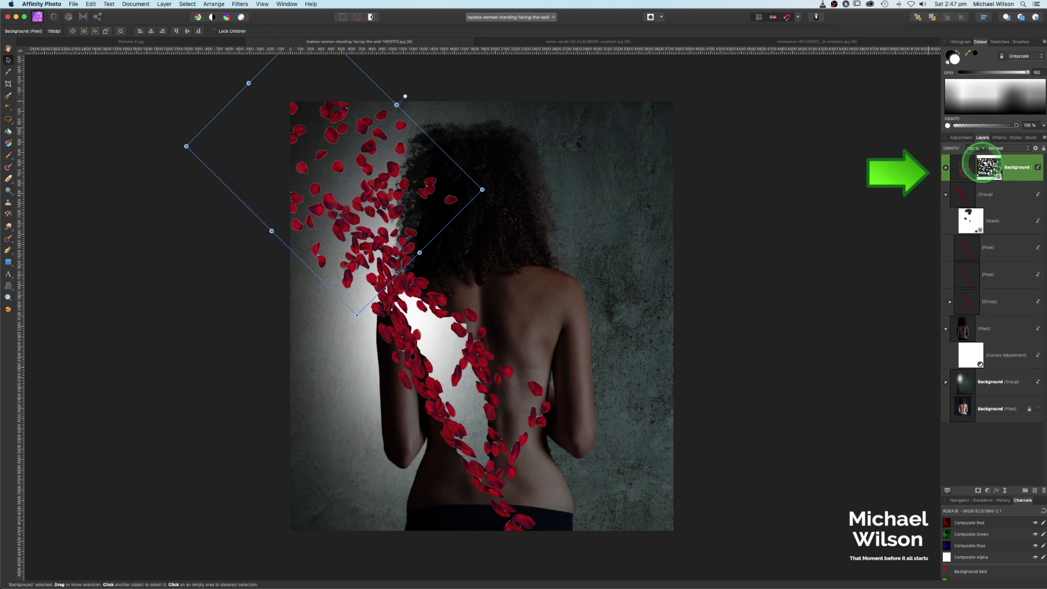
left_click_drag(966, 170, 951, 360)
left_click_drag(362, 180, 368, 158)
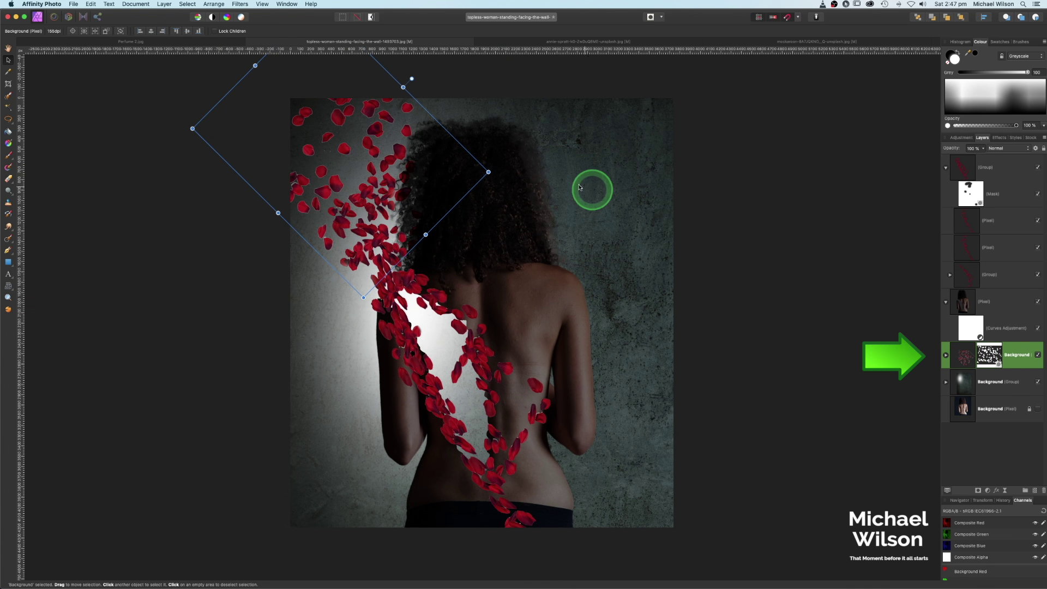
Duplicate the petals, name the lower copy Shadow, overlay it black and offset it down-left
key("super+j")
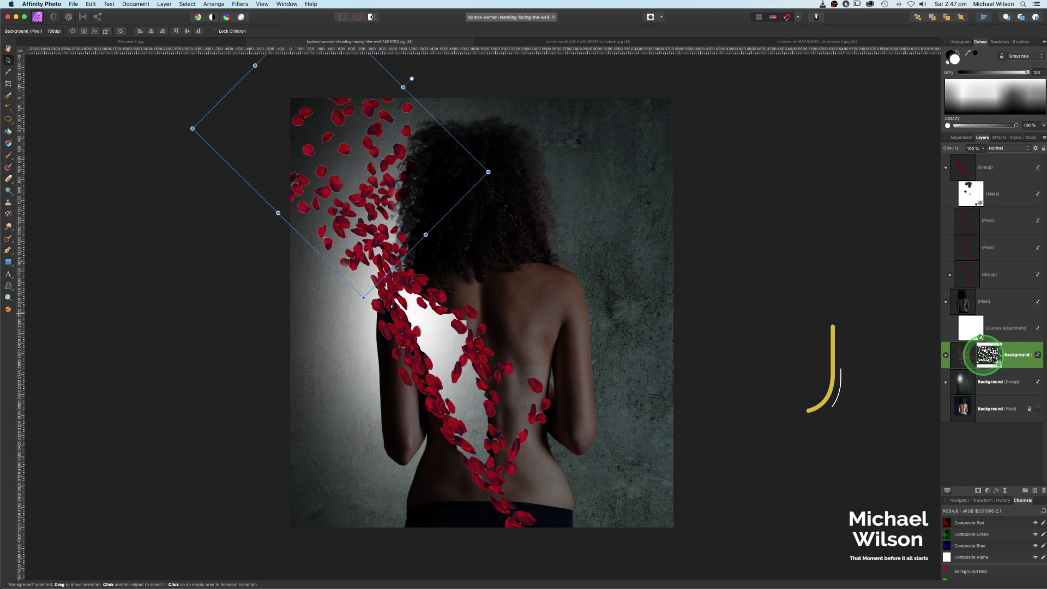
left_click(965, 384)
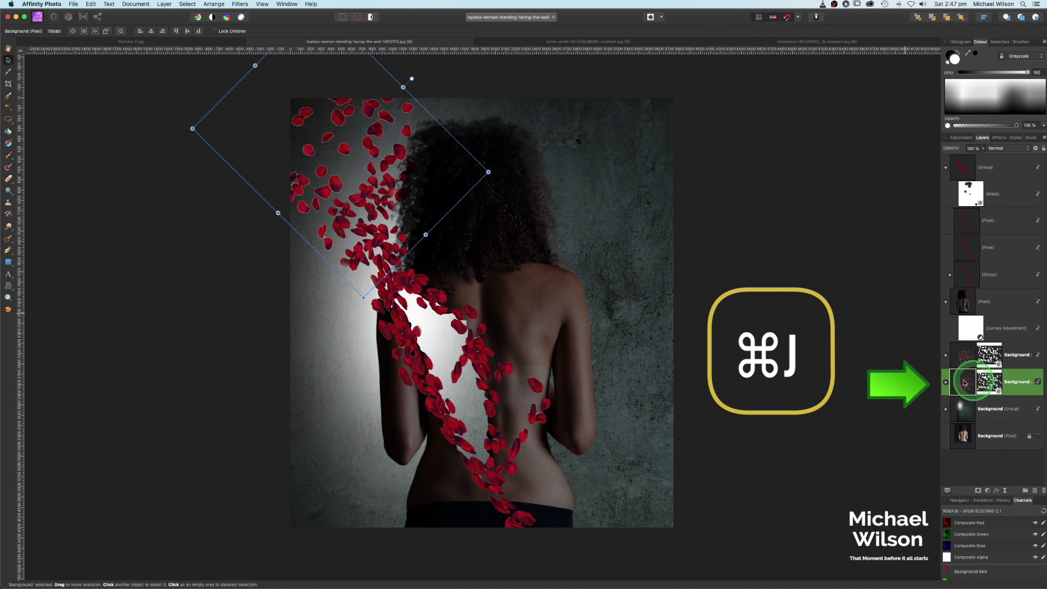
double_click(1014, 384)
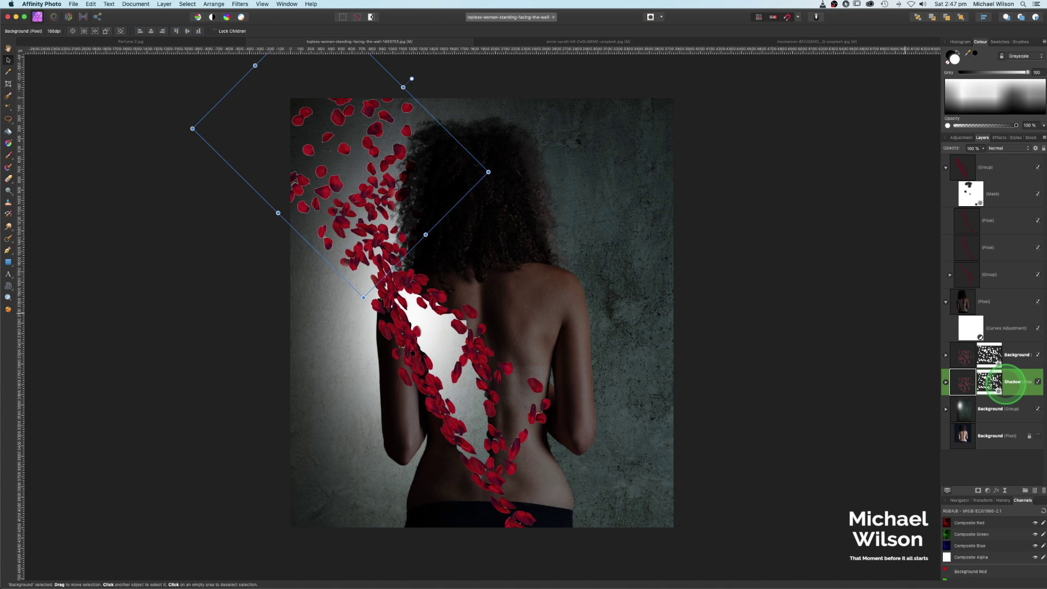
left_click(997, 491)
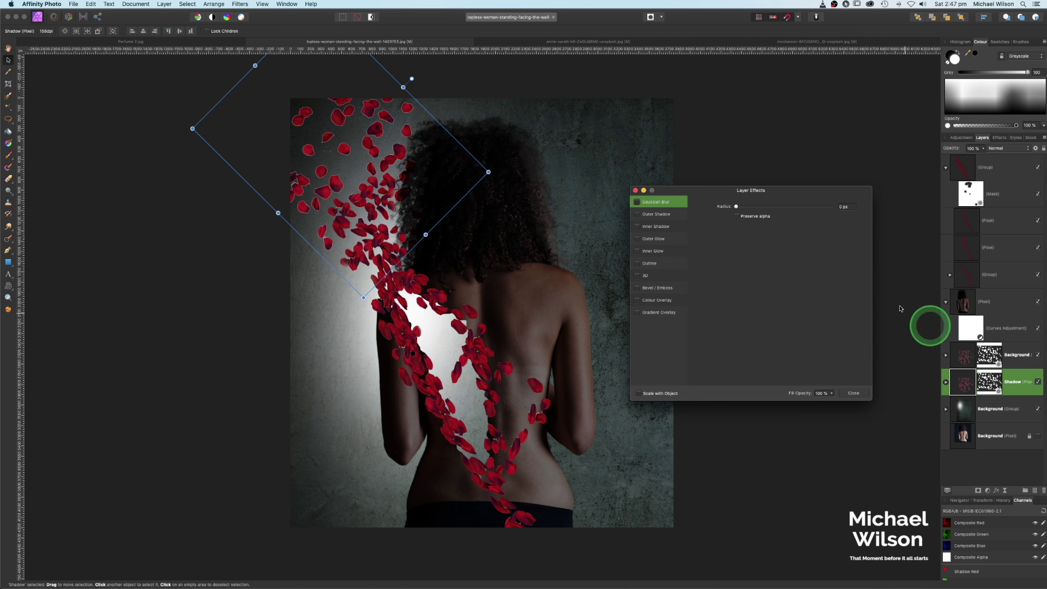
left_click(655, 301)
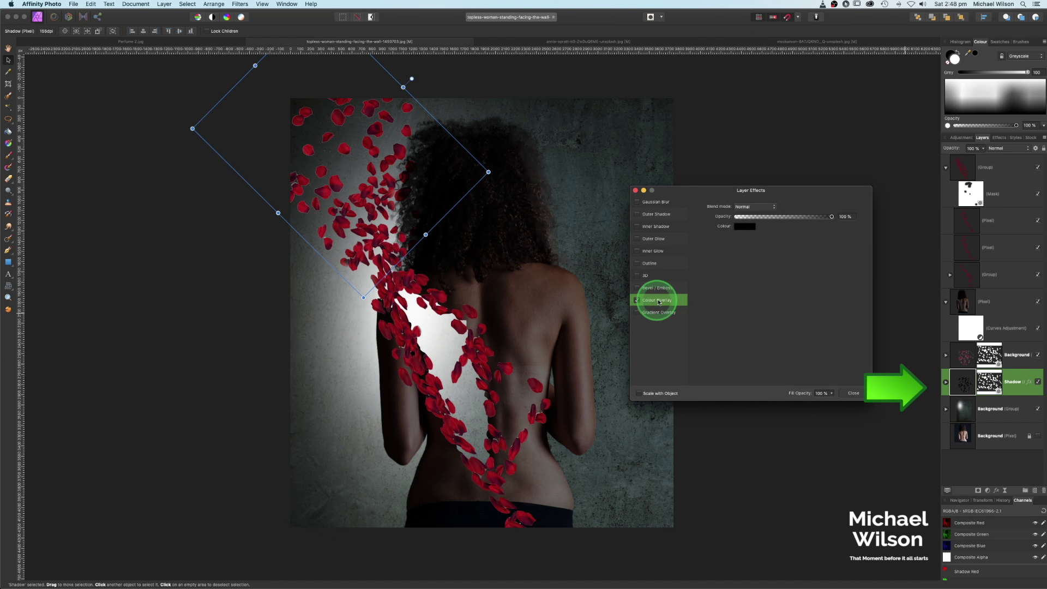
left_click_drag(375, 130, 363, 187)
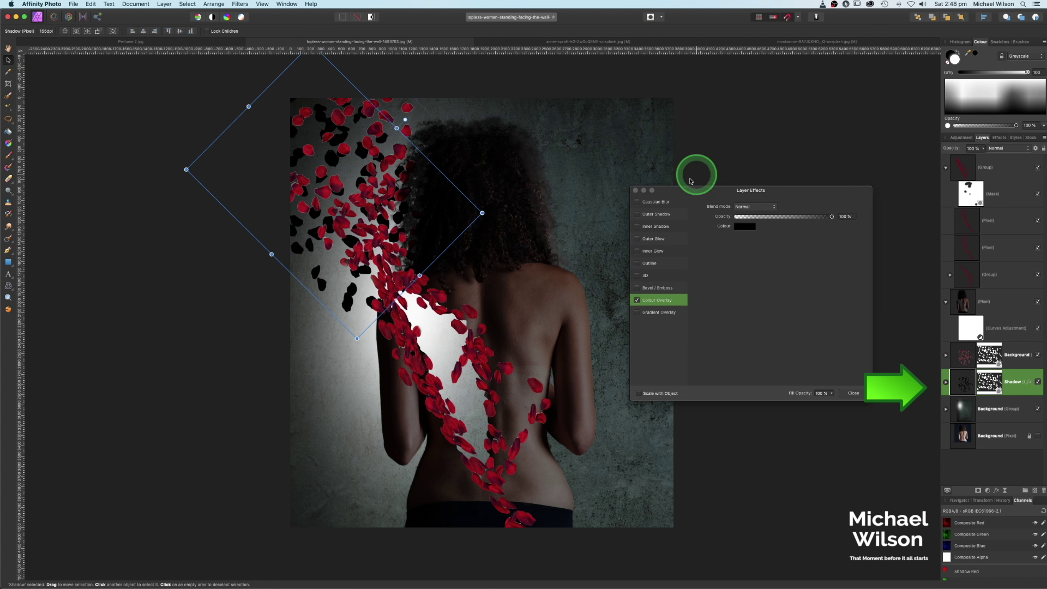
left_click(636, 191)
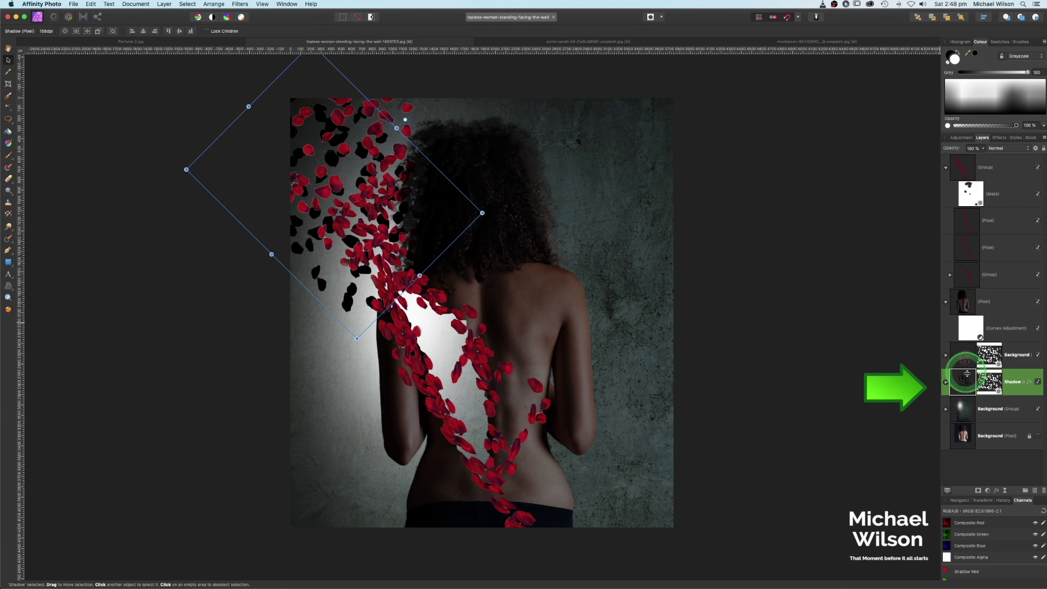
Set the Shadow layer to 50% opacity and stretch the shadow petals slightly larger
left_click_drag(983, 151, 954, 160)
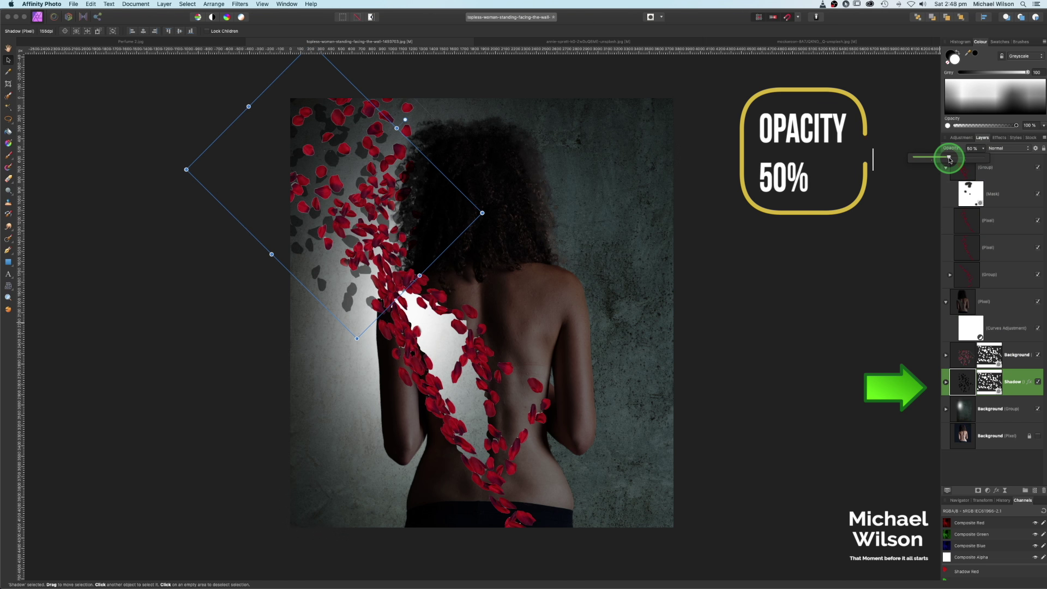
left_click_drag(357, 338, 364, 380)
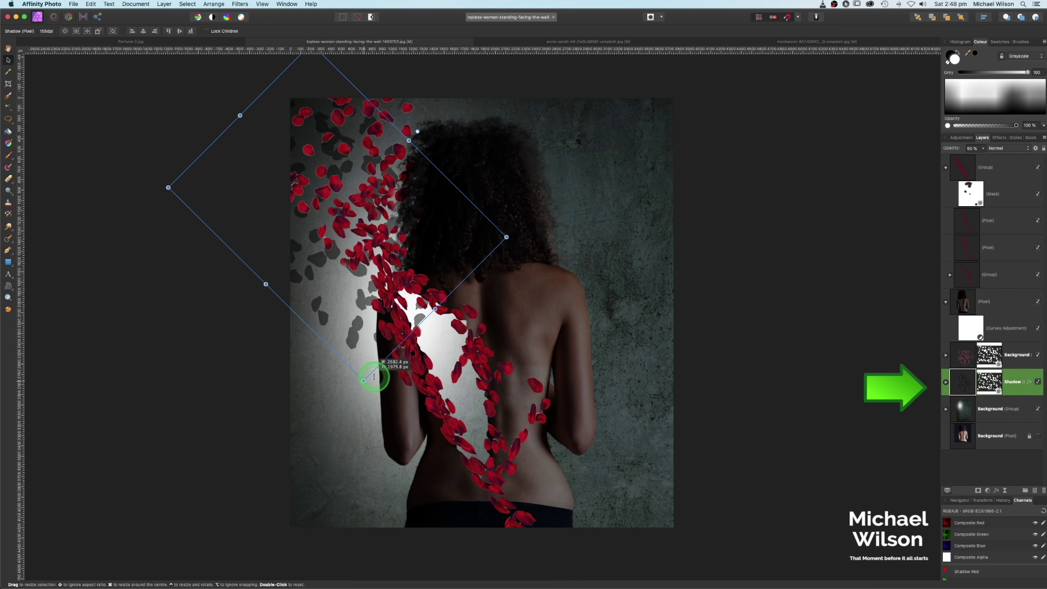
left_click_drag(409, 139, 418, 130)
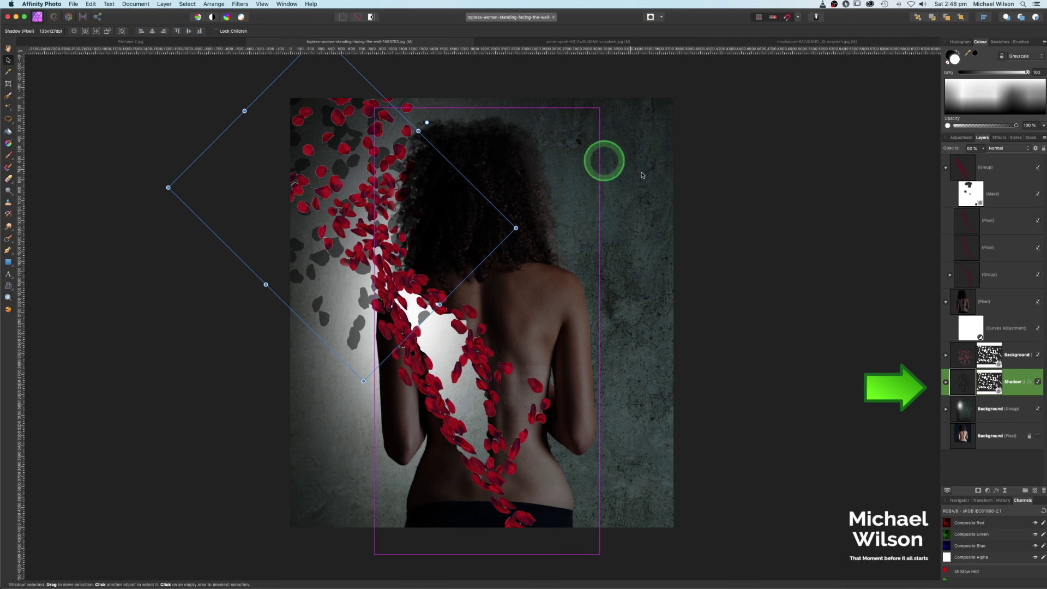
left_click(753, 187)
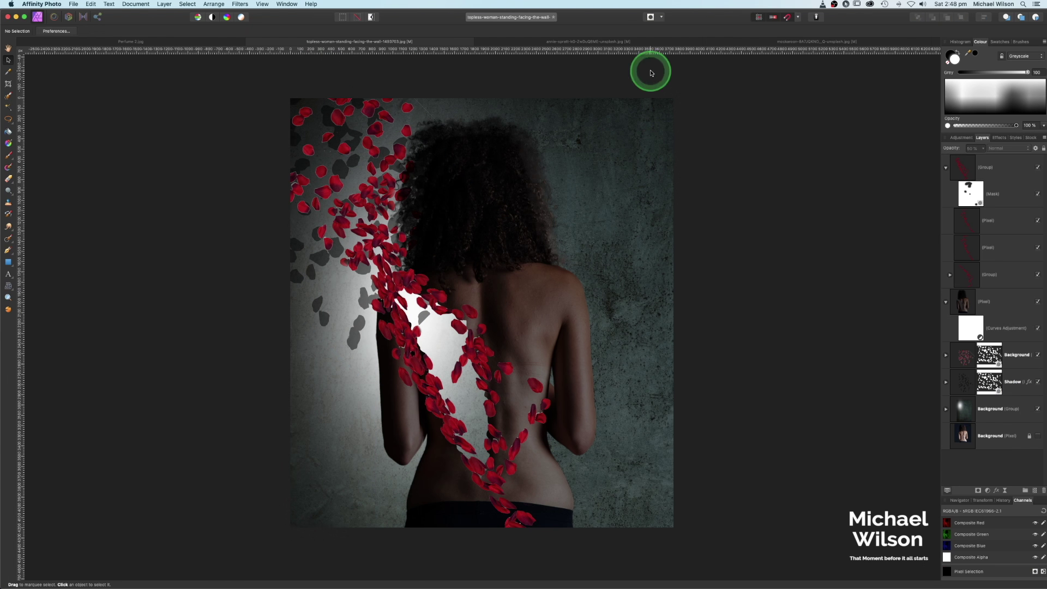
Copy the red petals from the rose-petals document
left_click(769, 42)
key("e")
key("super+c")
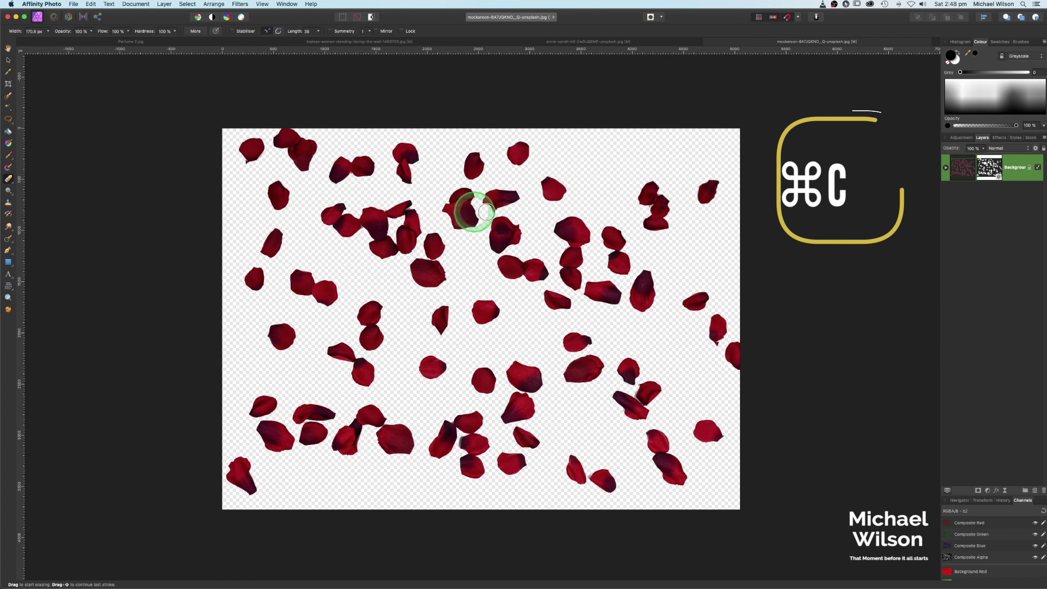
Paste the petals into the woman composite, shrink them and place them over her head
left_click(333, 42)
key("super+v")
left_click_drag(808, 98, 470, 348)
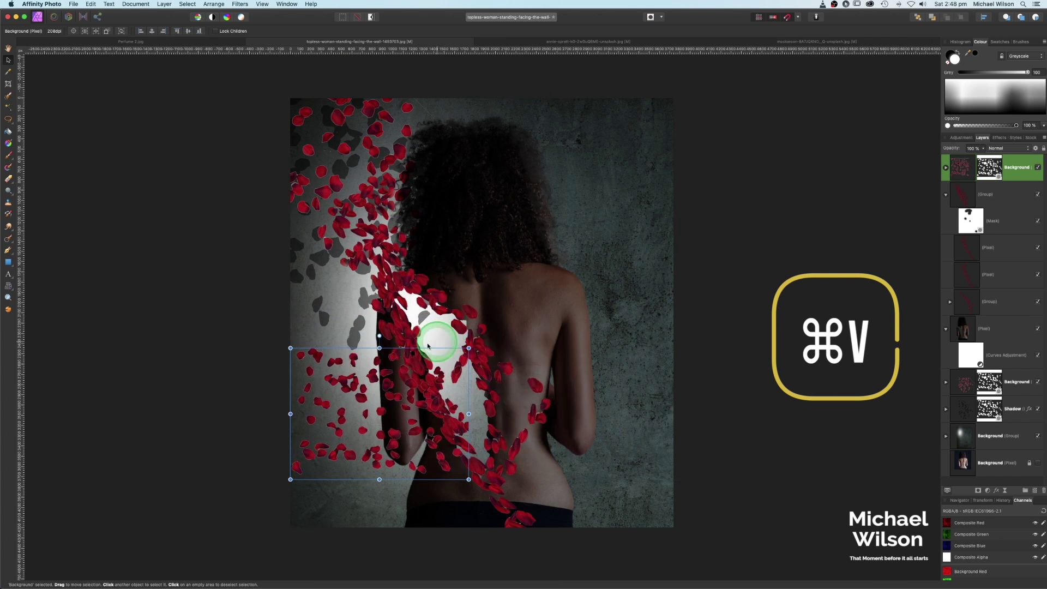
left_click_drag(379, 362, 497, 118)
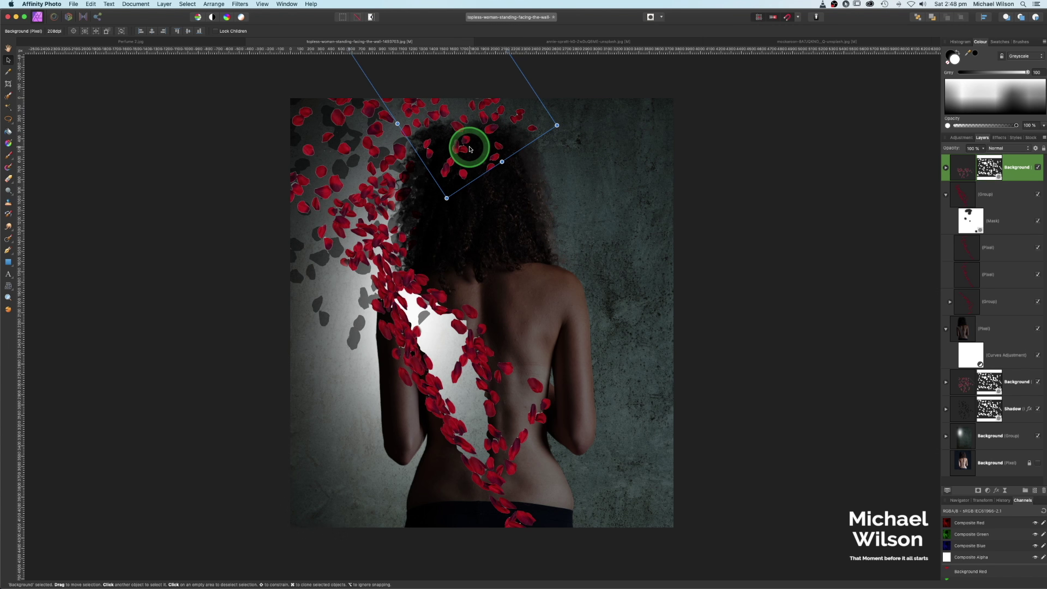
left_click(785, 147)
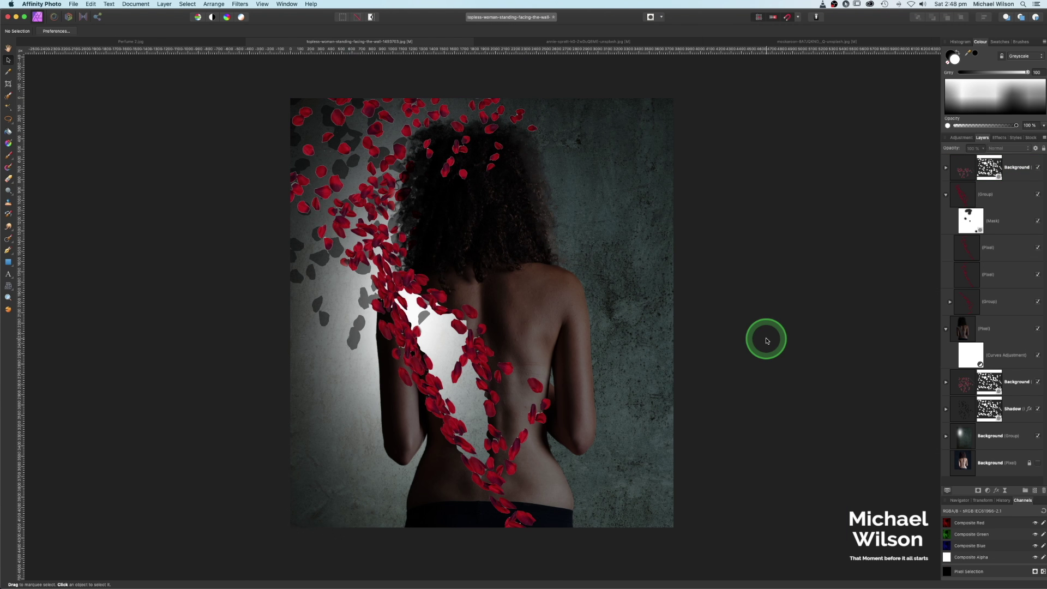
left_click(946, 194)
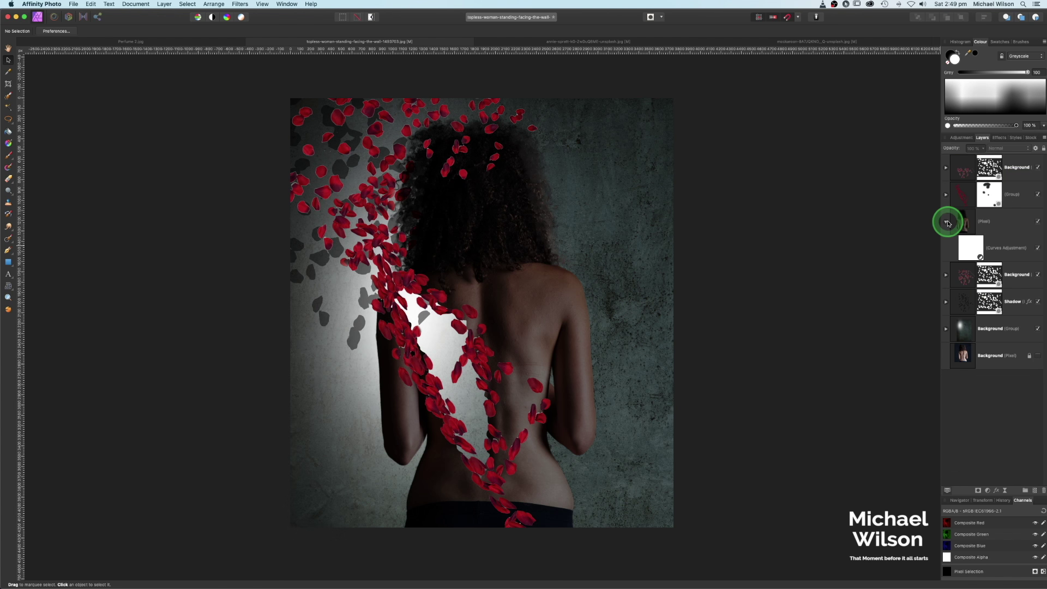
Draw a blue-filled rectangle covering the whole image
left_click(947, 222)
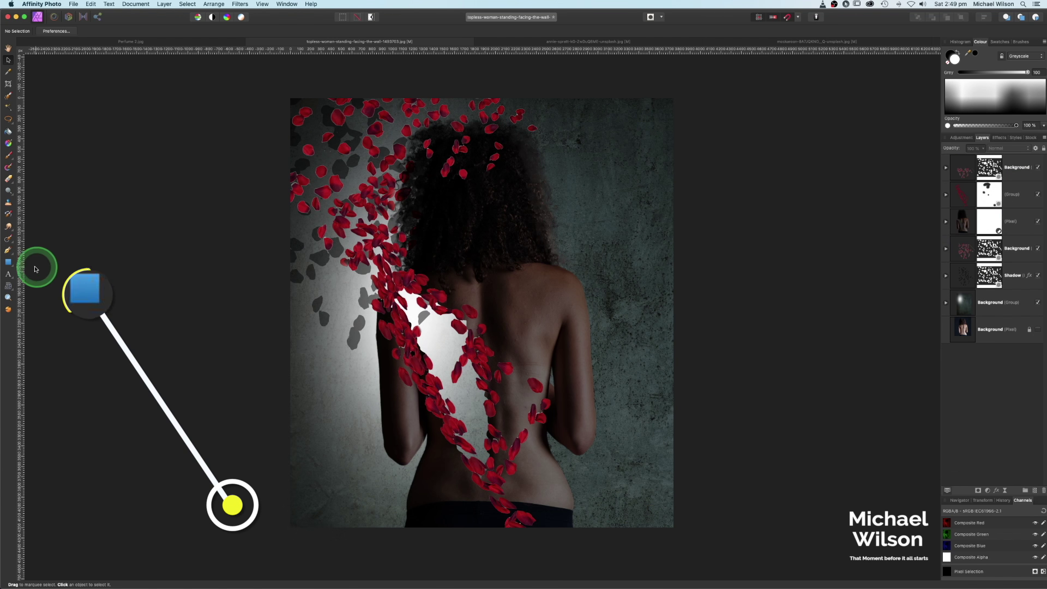
left_click(8, 263)
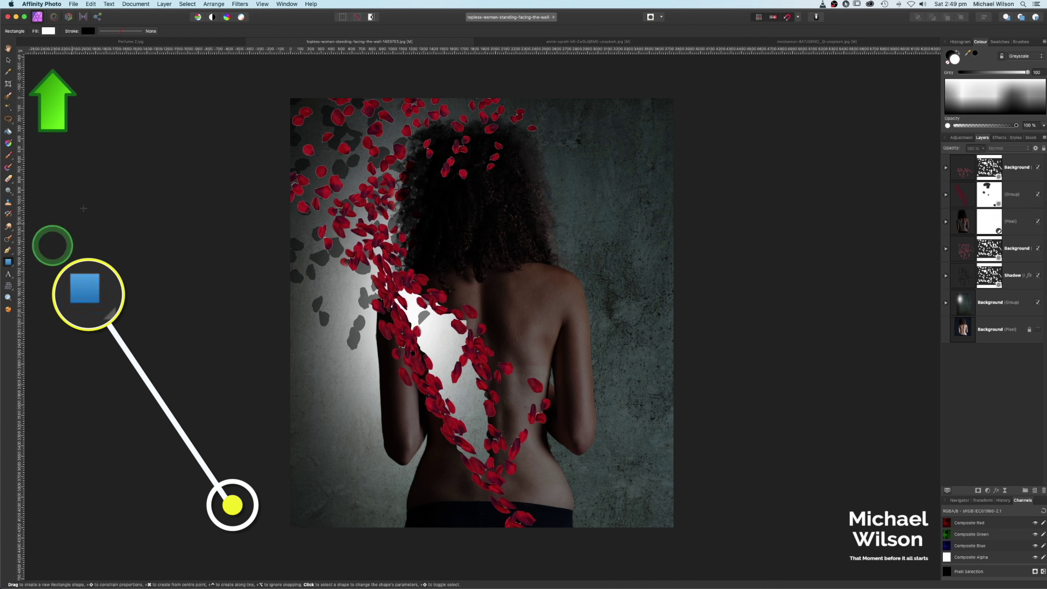
left_click(48, 32)
left_click(81, 79)
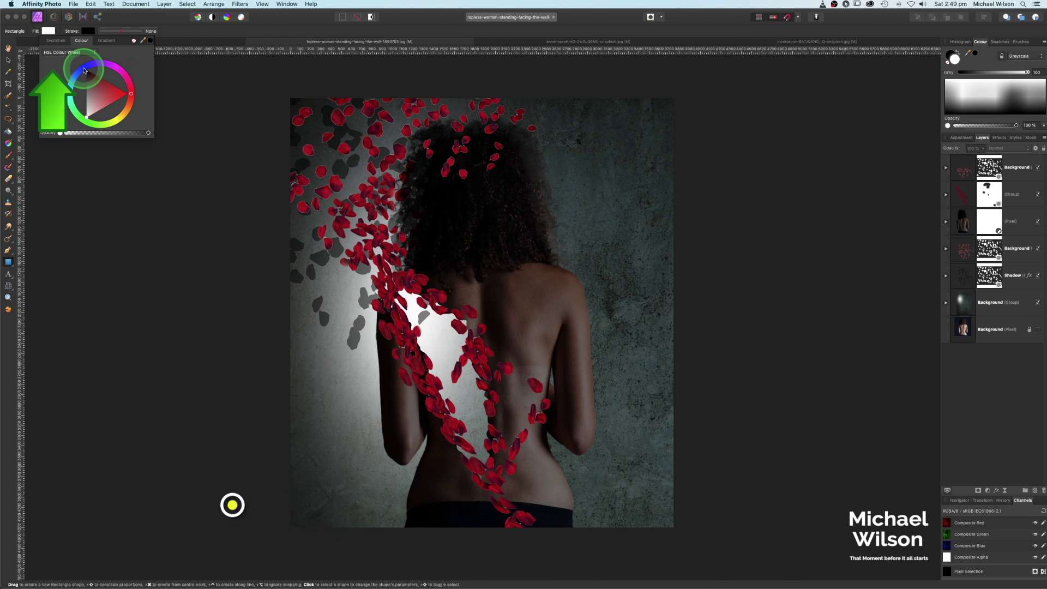
left_click_drag(269, 92, 677, 543)
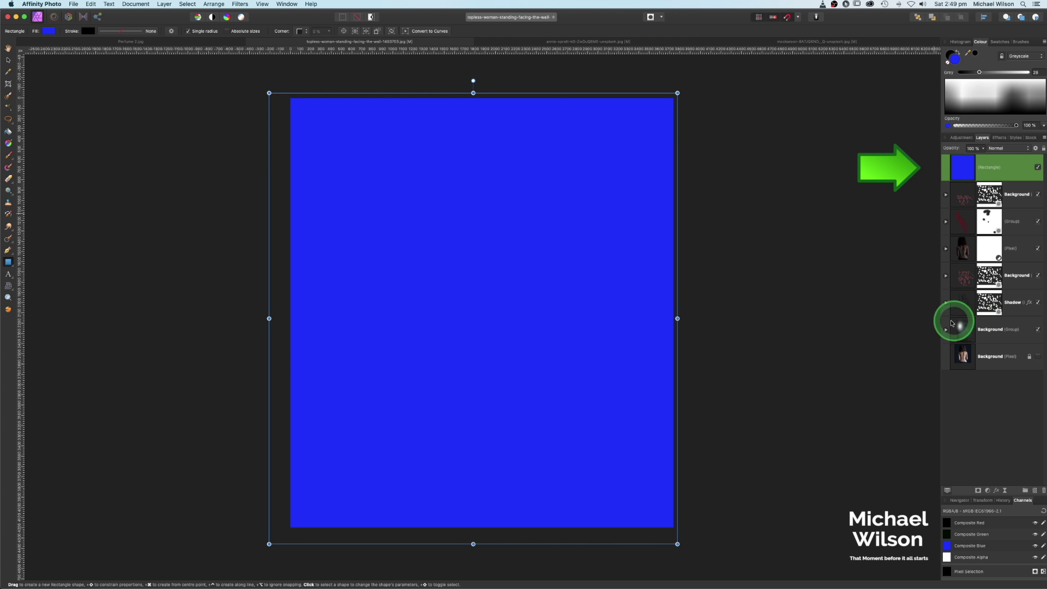
Move the blue rectangle below the Shadow layer with Colour blend mode at 12% opacity
left_click_drag(964, 252, 961, 321)
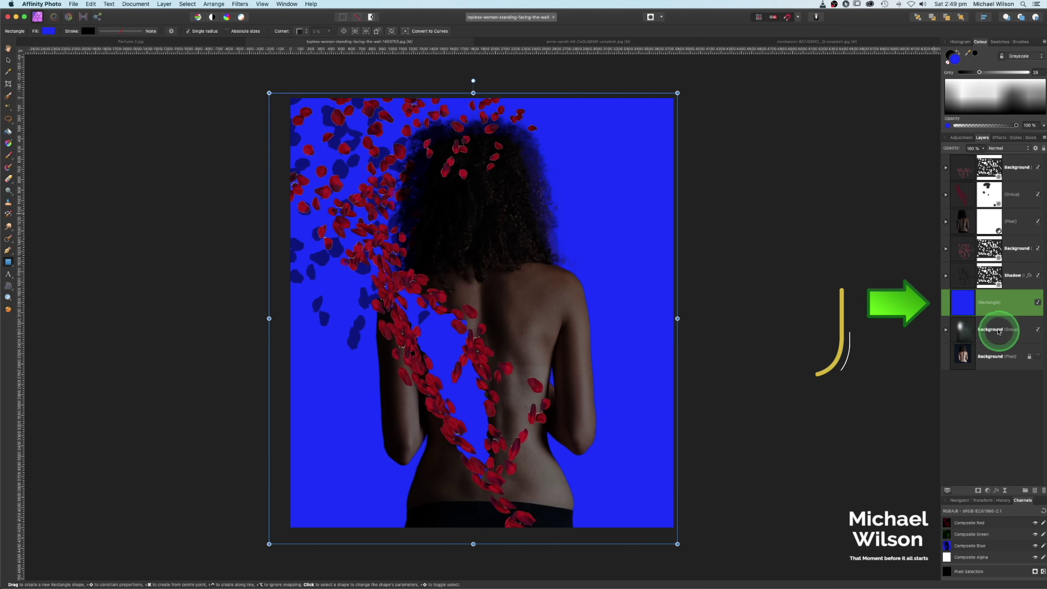
left_click(1007, 147)
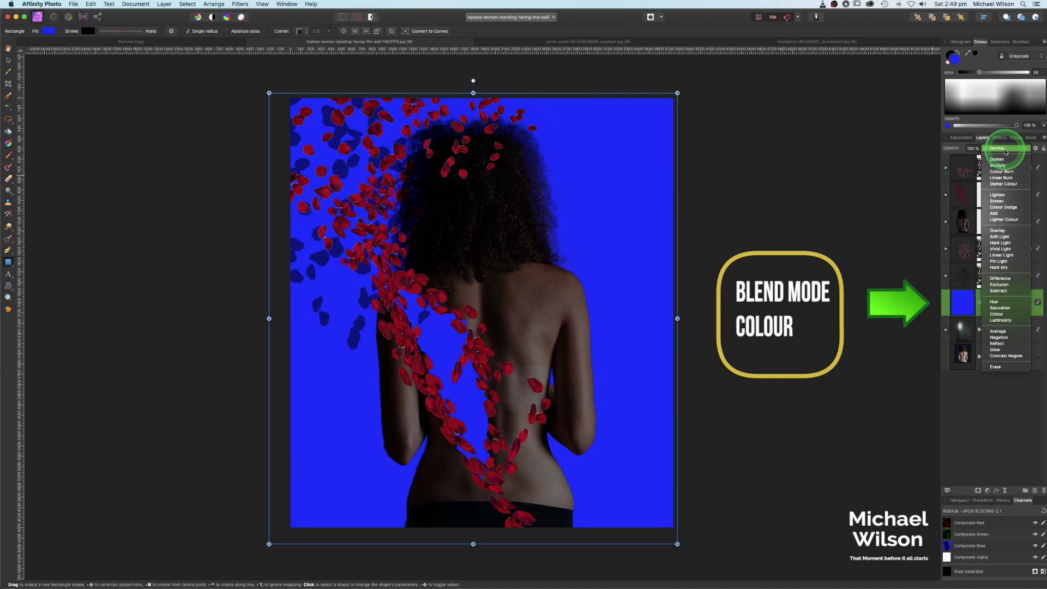
left_click(1003, 315)
left_click(981, 148)
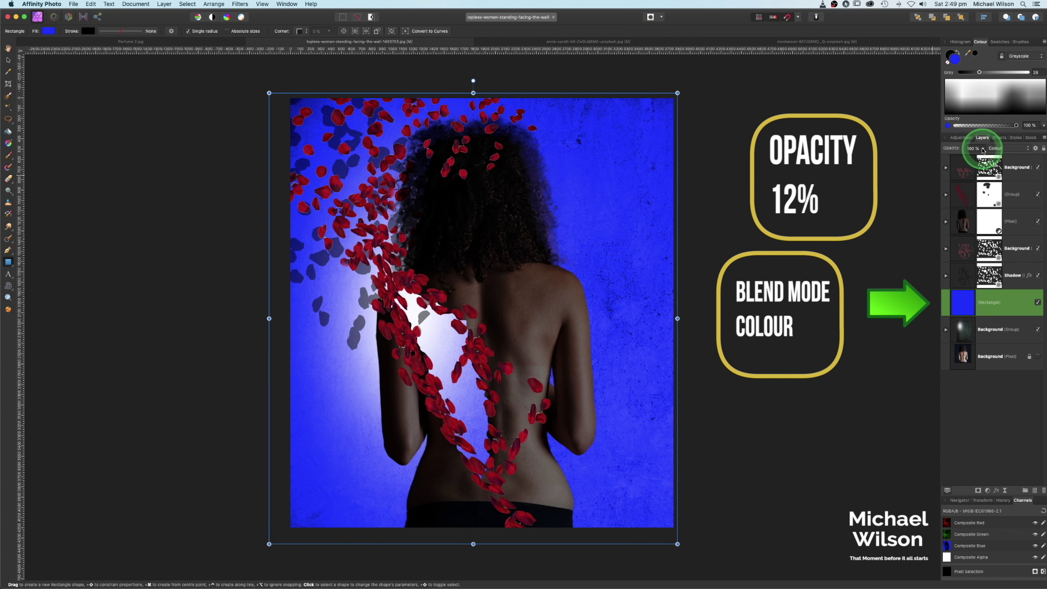
left_click_drag(979, 158, 924, 157)
key("super+d")
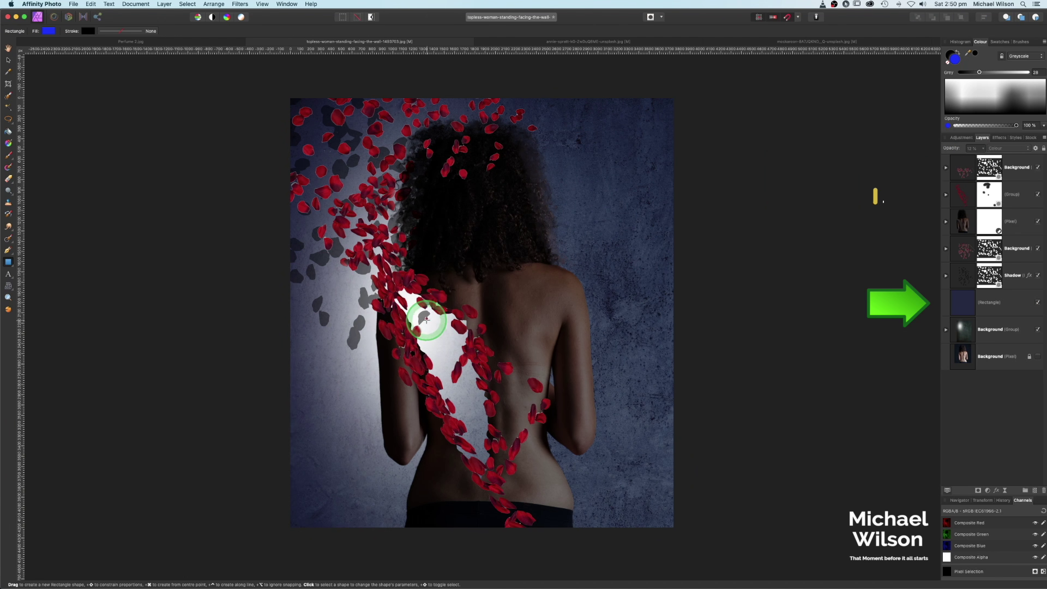
left_click(982, 200)
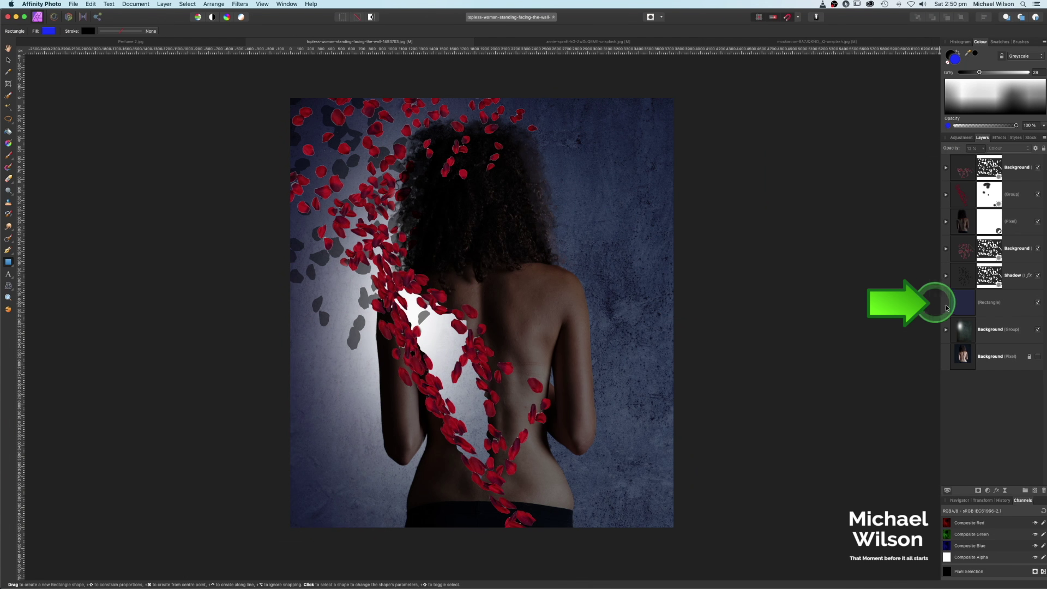
Set the light glow Pixel layer inside the Background group to 75% opacity
left_click(949, 333)
left_click(988, 359)
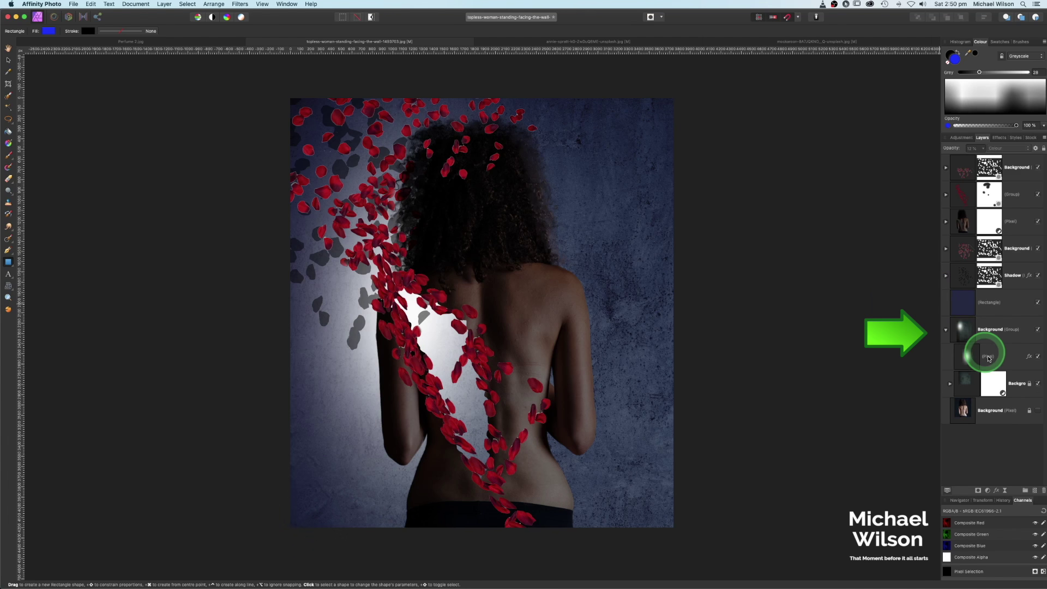
left_click(970, 360)
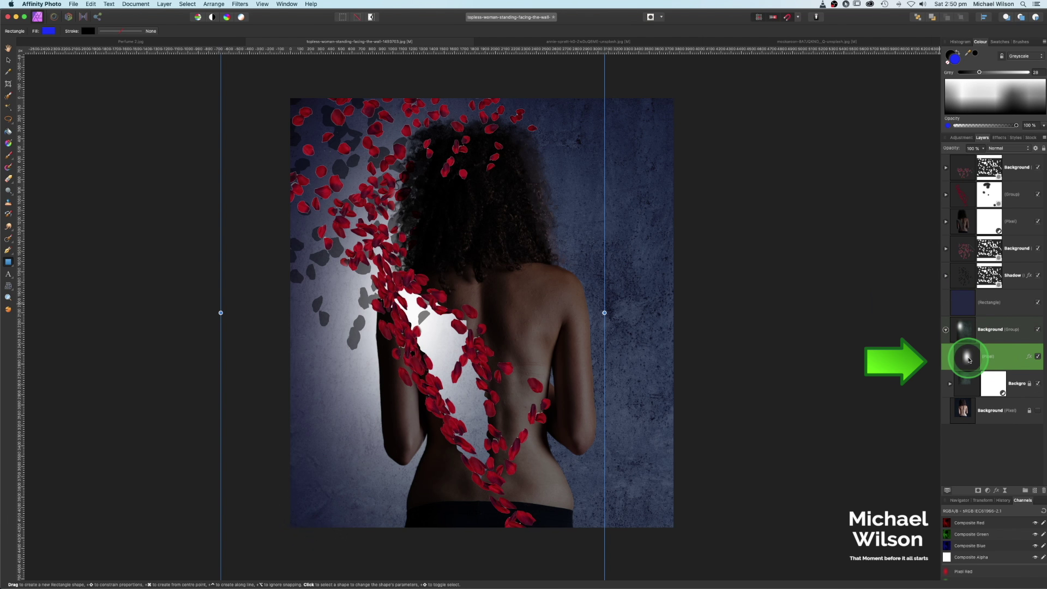
left_click(985, 149)
left_click_drag(977, 154, 967, 160)
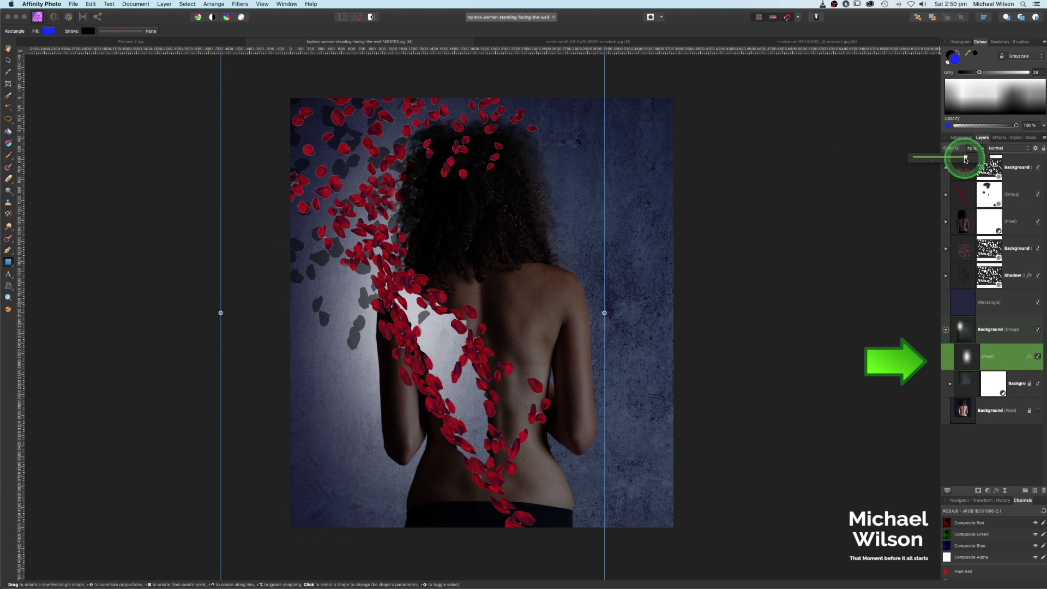
left_click(919, 177)
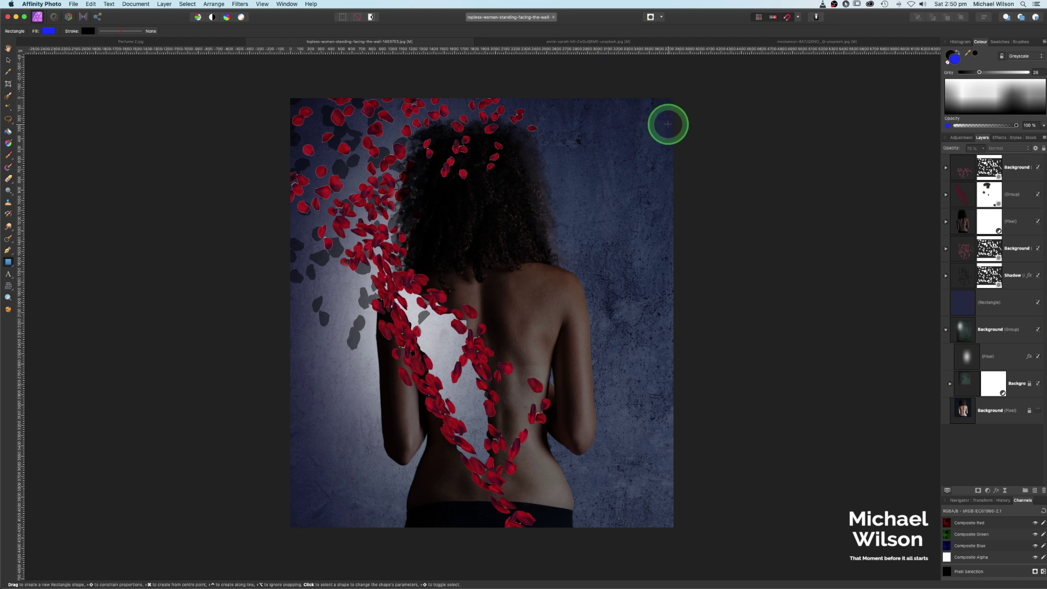
left_click(946, 332)
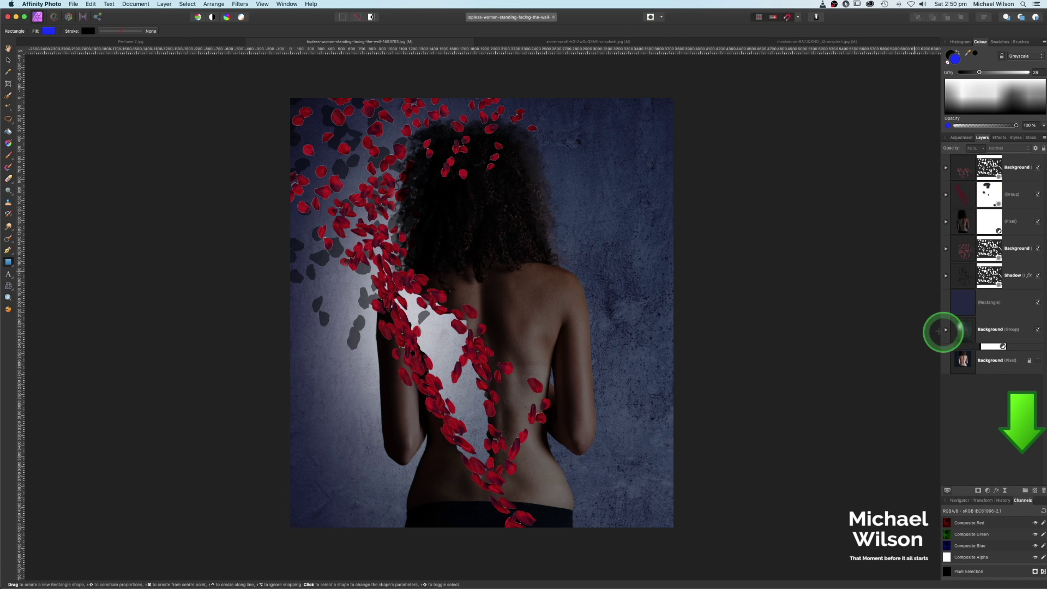
On a new top pixel layer, paint a large soft black fade across the image's bottom edge
left_click(1035, 492)
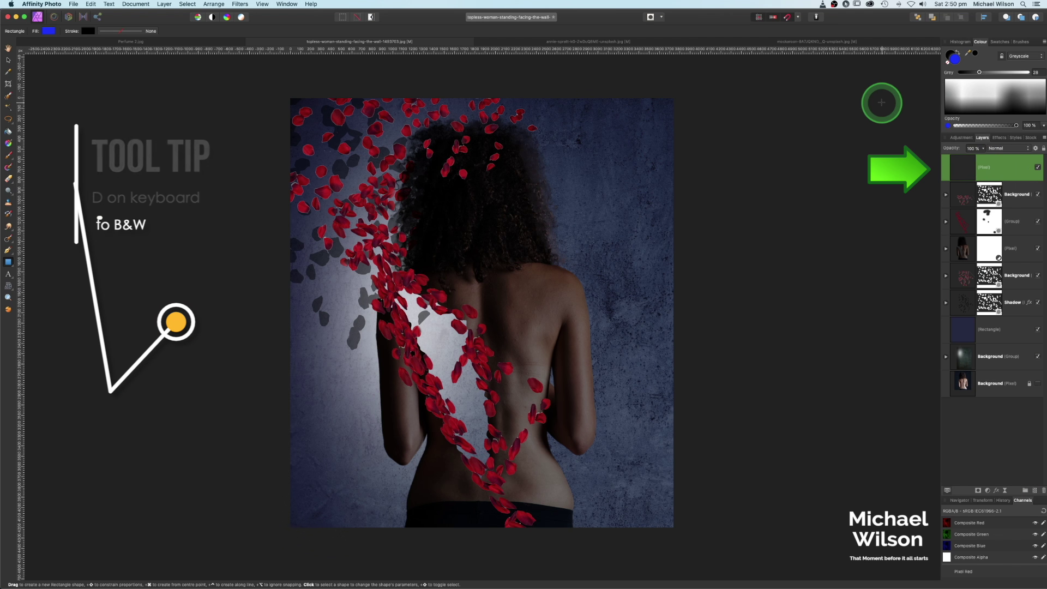
key("d")
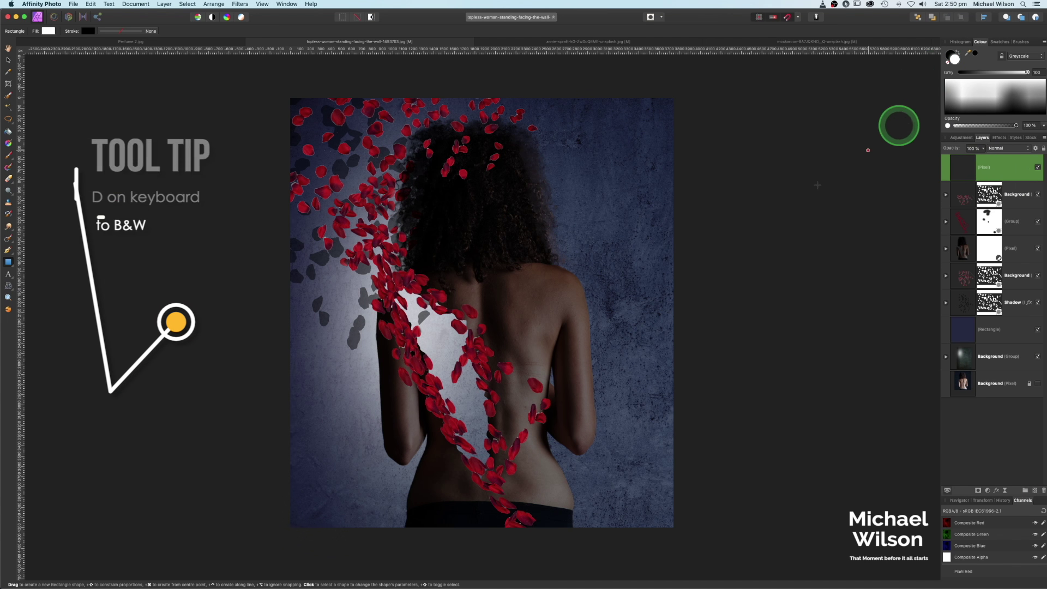
left_click(8, 155)
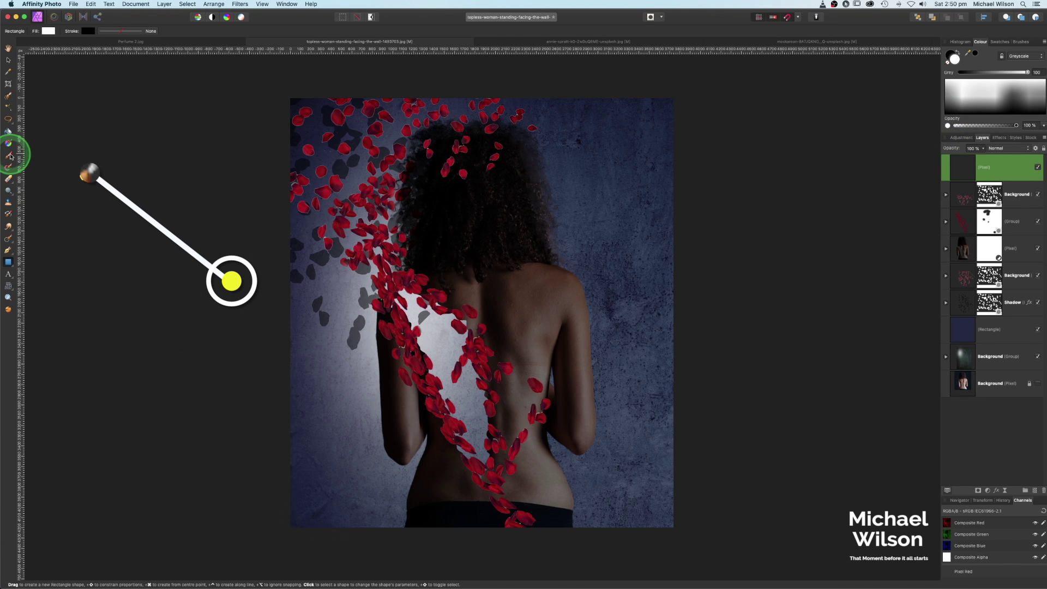
left_click(952, 57)
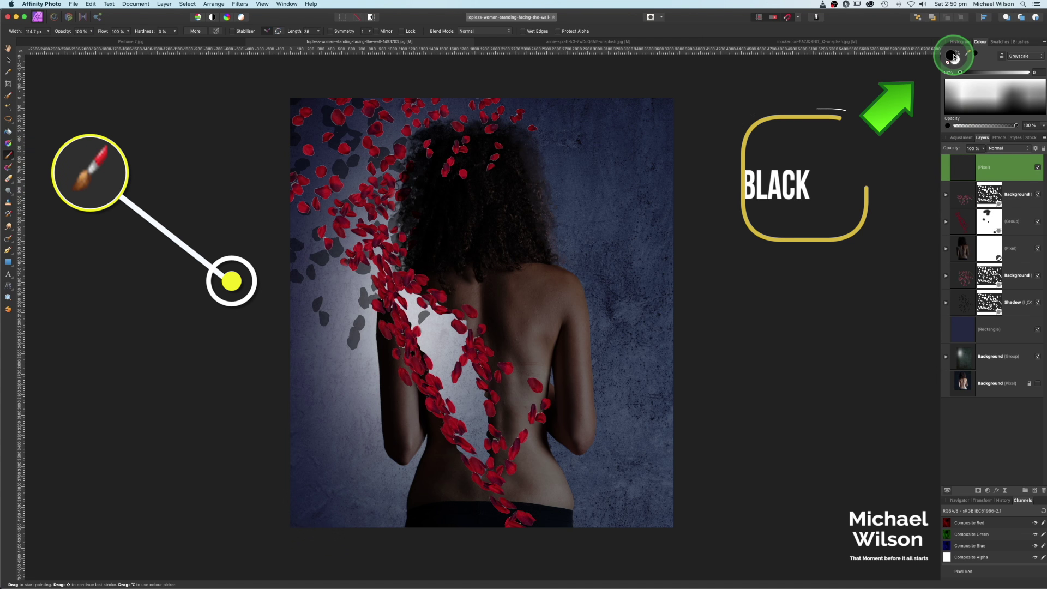
left_click_drag(201, 390, 230, 365)
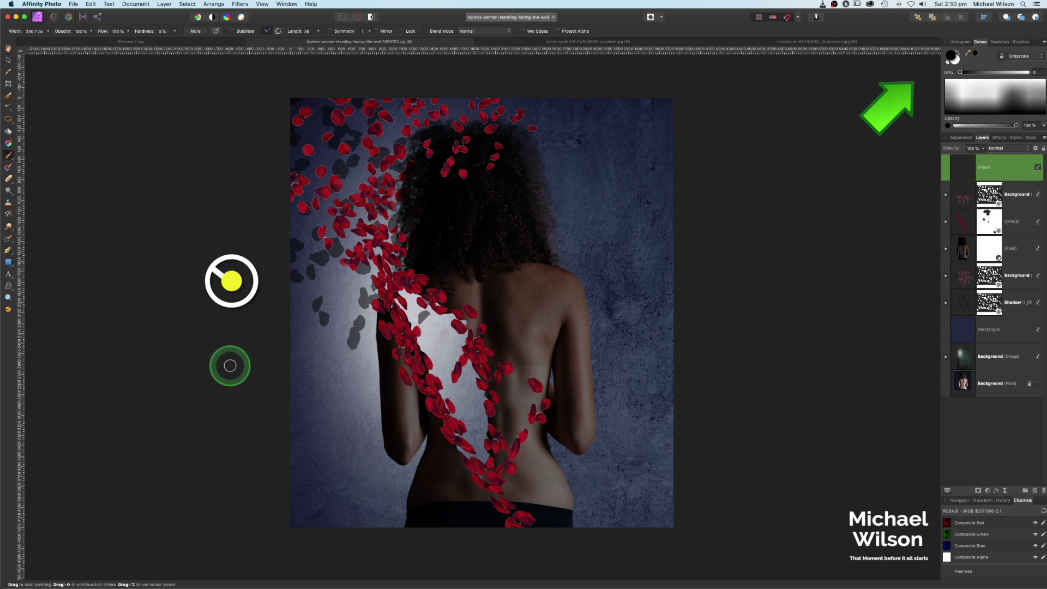
left_click_drag(158, 153, 167, 161)
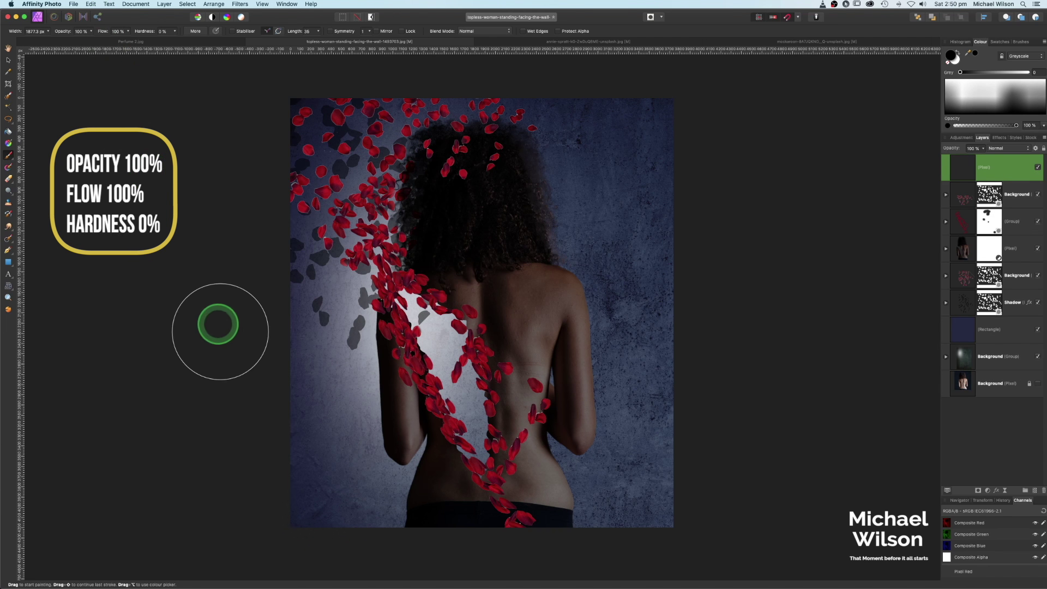
mouse_move(229, 420)
left_mouse_down()
mouse_move(204, 475)
mouse_move(283, 469)
mouse_move(290, 500)
mouse_move(281, 476)
mouse_move(283, 487)
left_mouse_up()
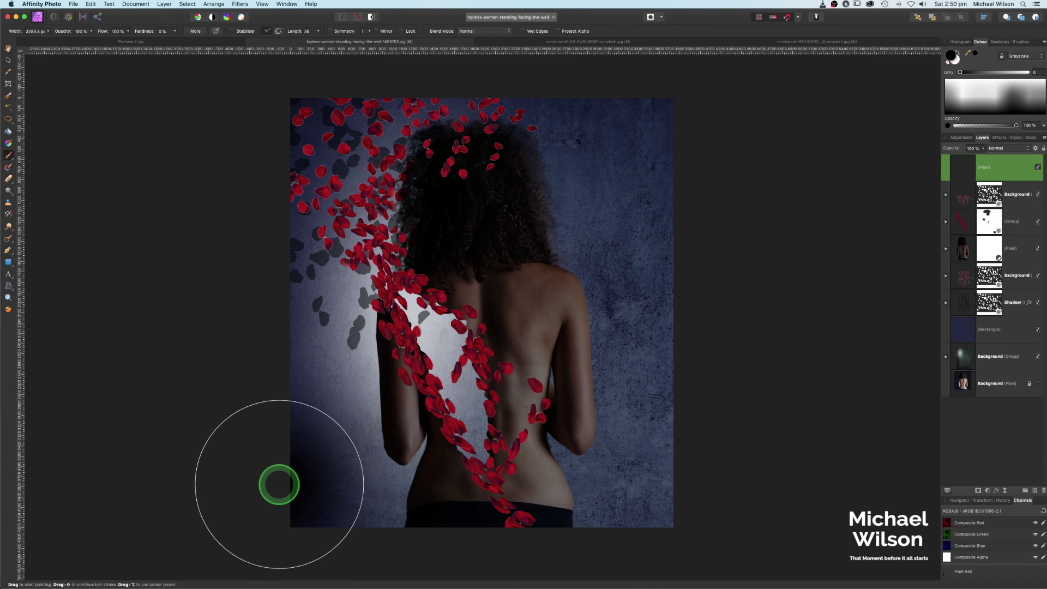
left_click_drag(278, 484, 732, 540)
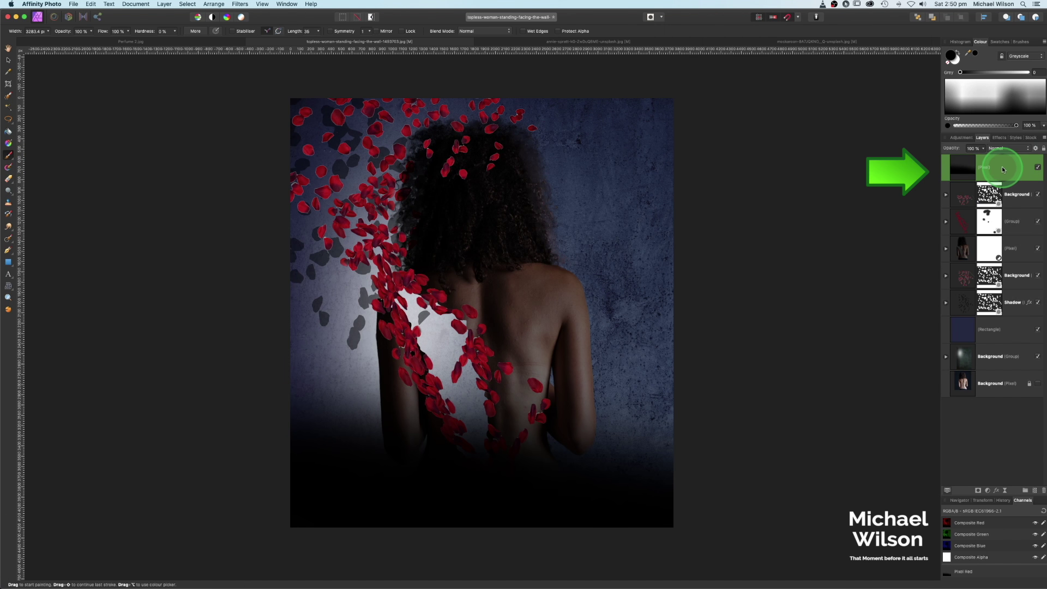
Soften the dark paint layer with a 100 px Gaussian Blur effect
left_click(997, 492)
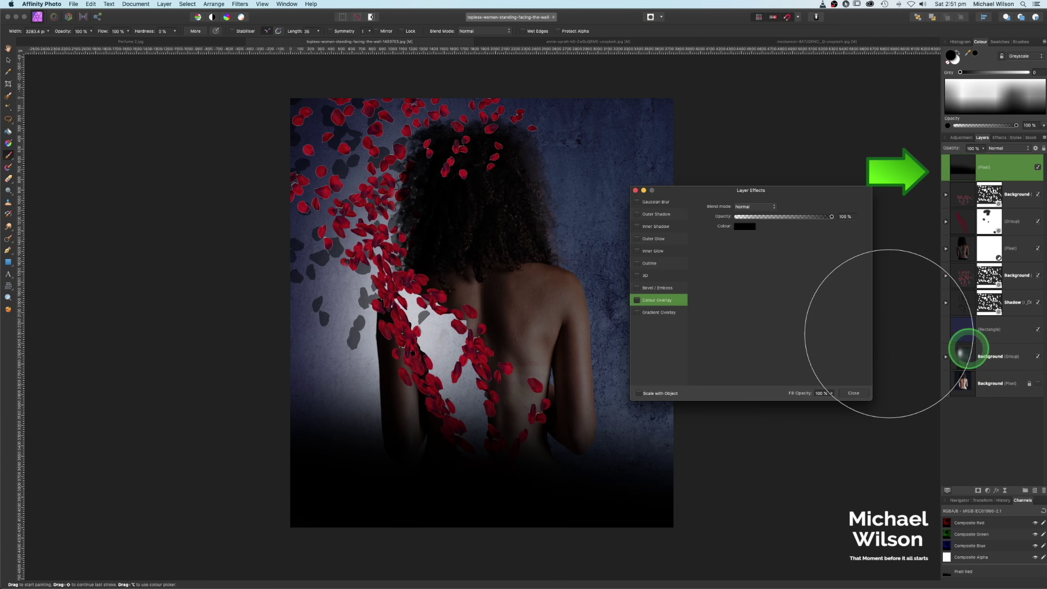
left_click(651, 204)
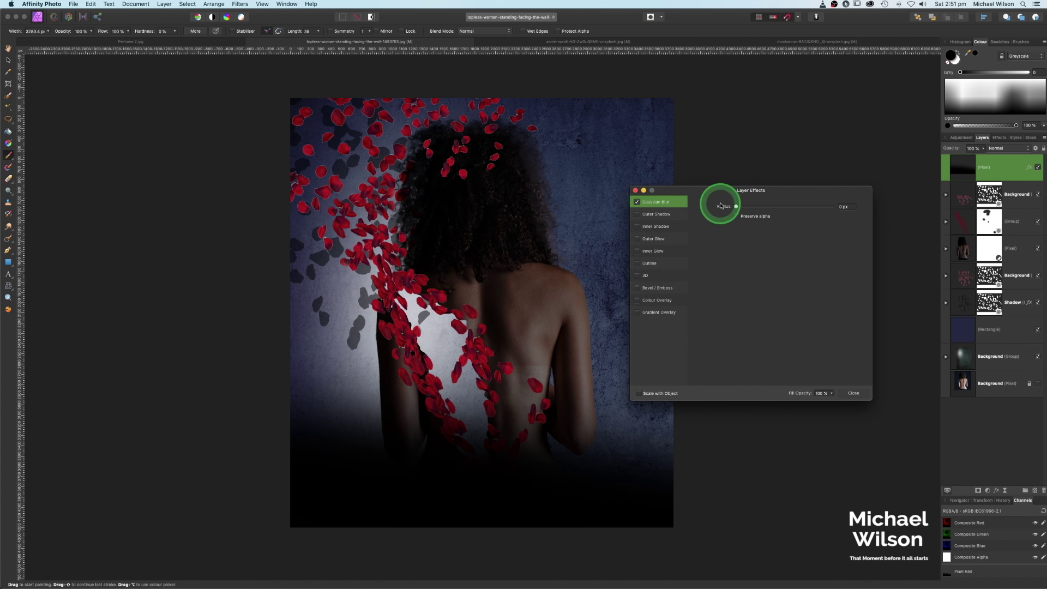
left_click_drag(736, 207, 844, 206)
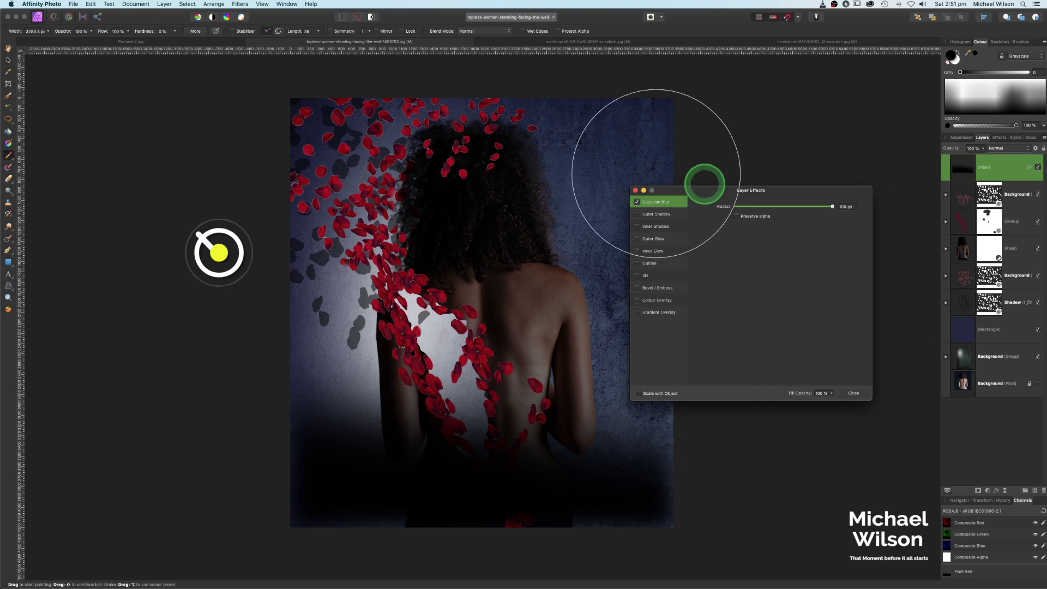
left_click(635, 191)
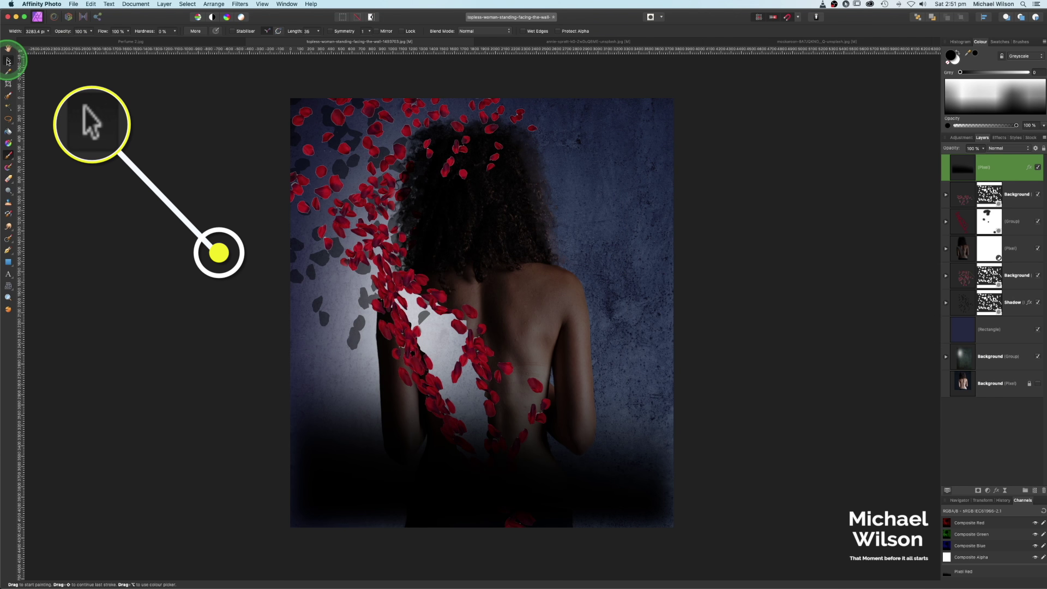
Stretch the dark layer past the image's left and right edges
left_click(8, 61)
left_click_drag(289, 428, 165, 428)
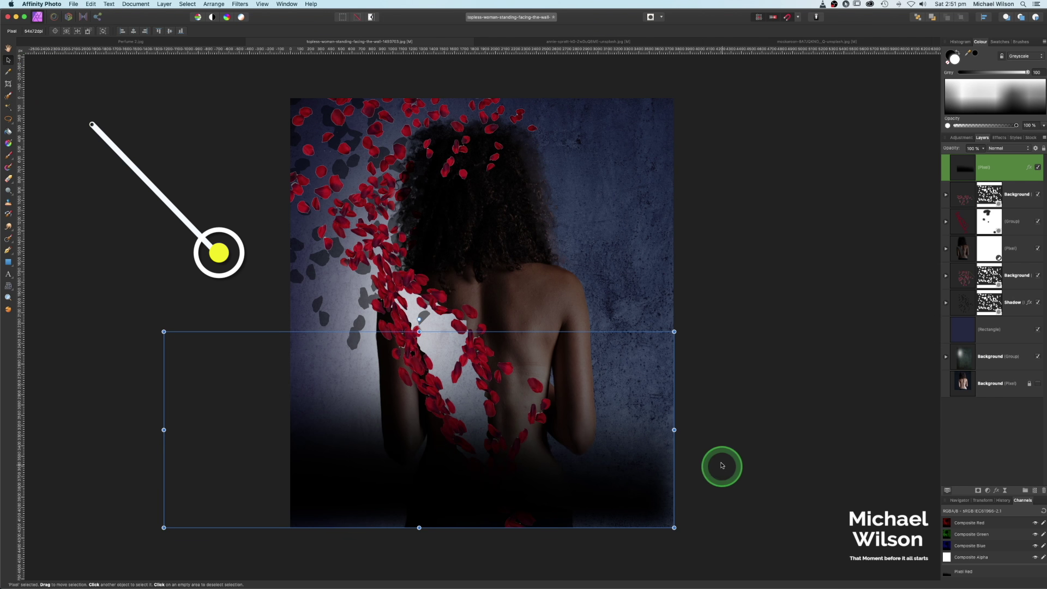
left_click_drag(675, 429, 623, 522)
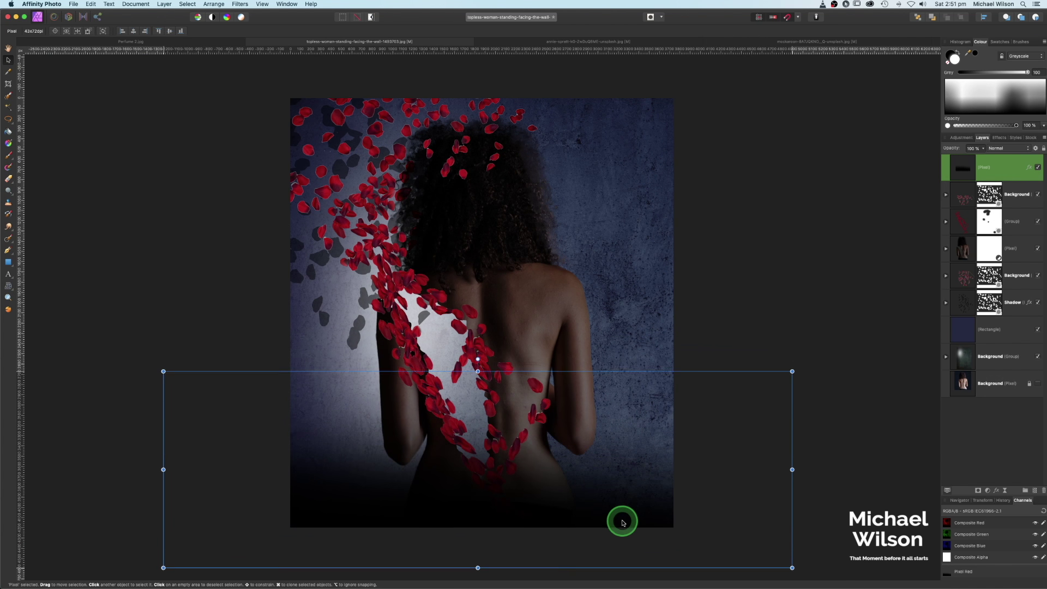
key("super+d")
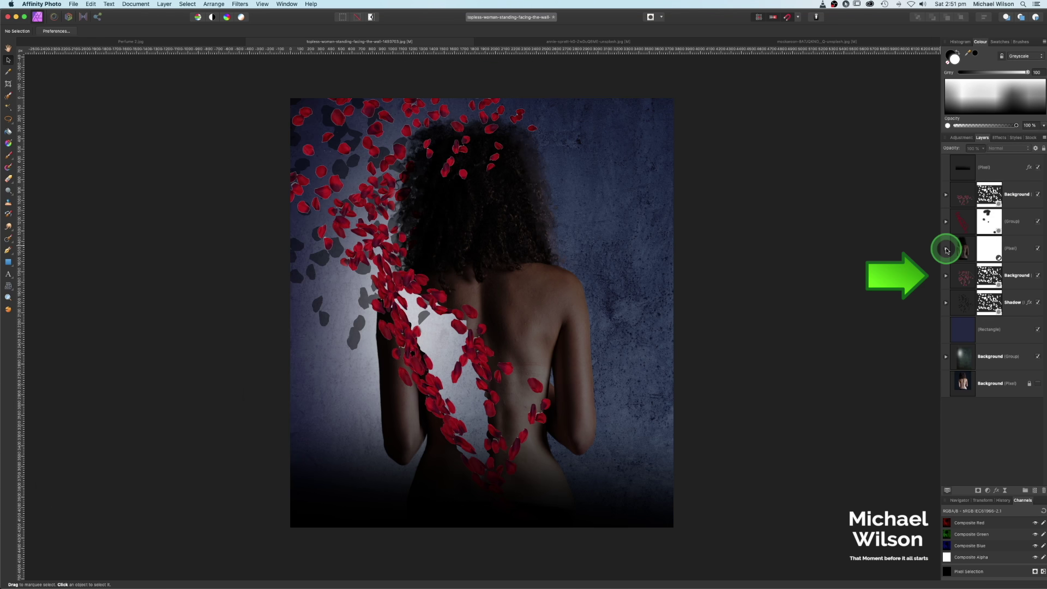
Drag the point in the woman's Curves adjustment lower to darken her further
left_click(946, 250)
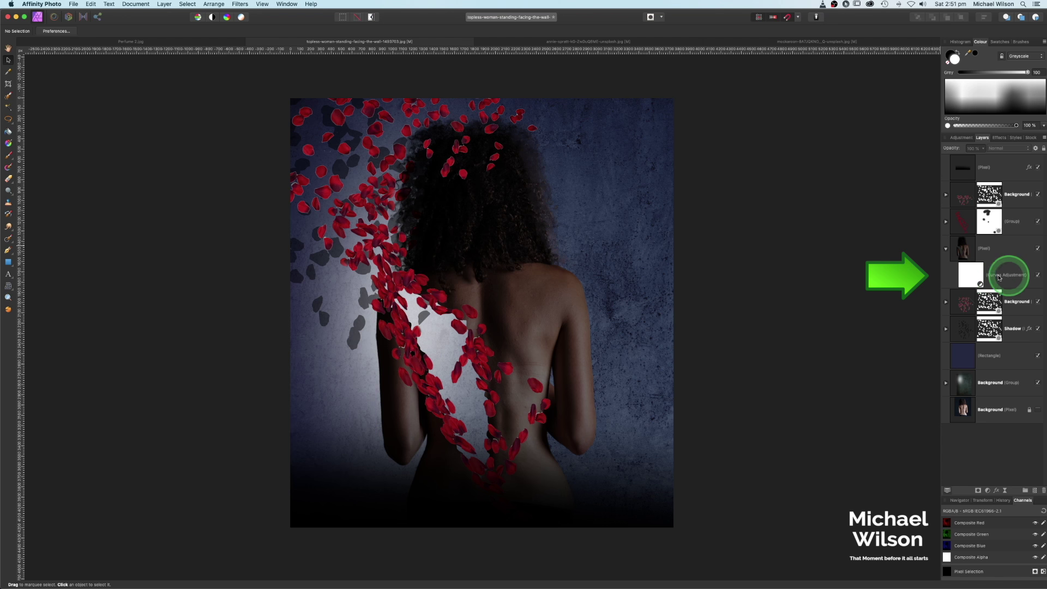
double_click(976, 275)
left_click(840, 339)
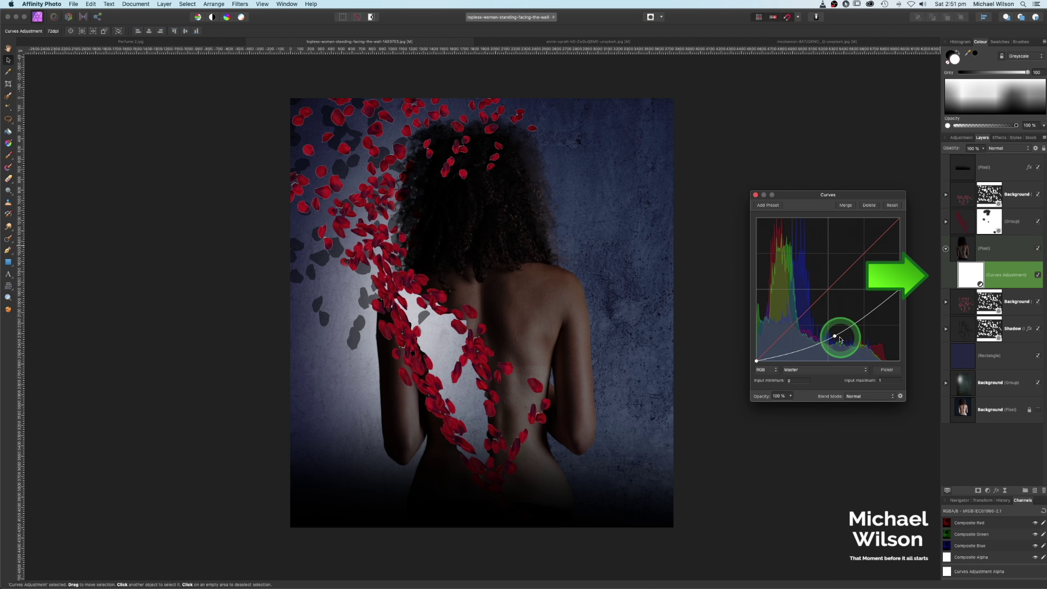
left_click_drag(836, 338, 838, 340)
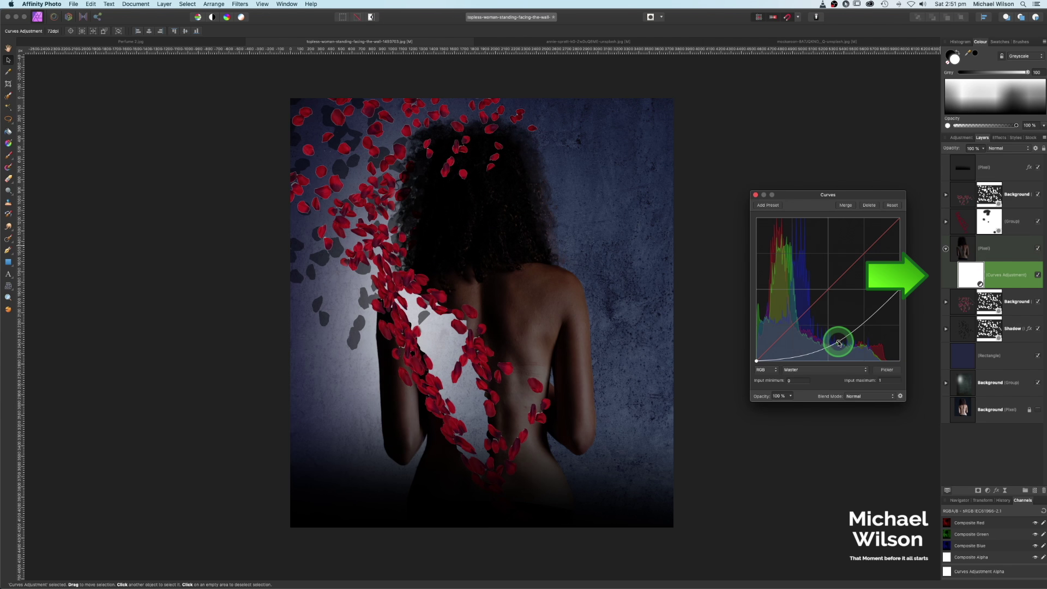
left_click(758, 205)
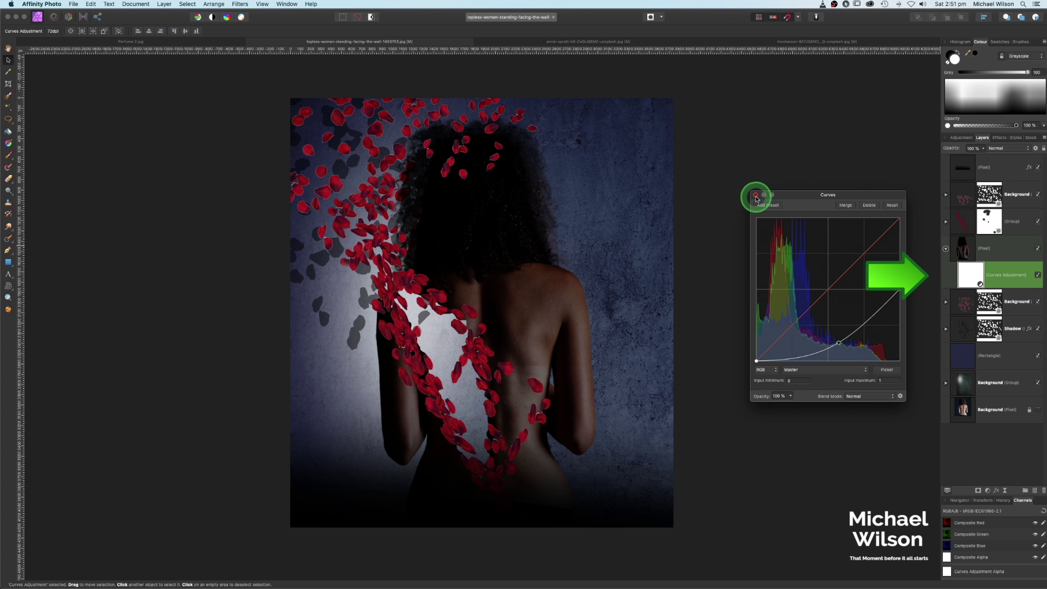
left_click(755, 196)
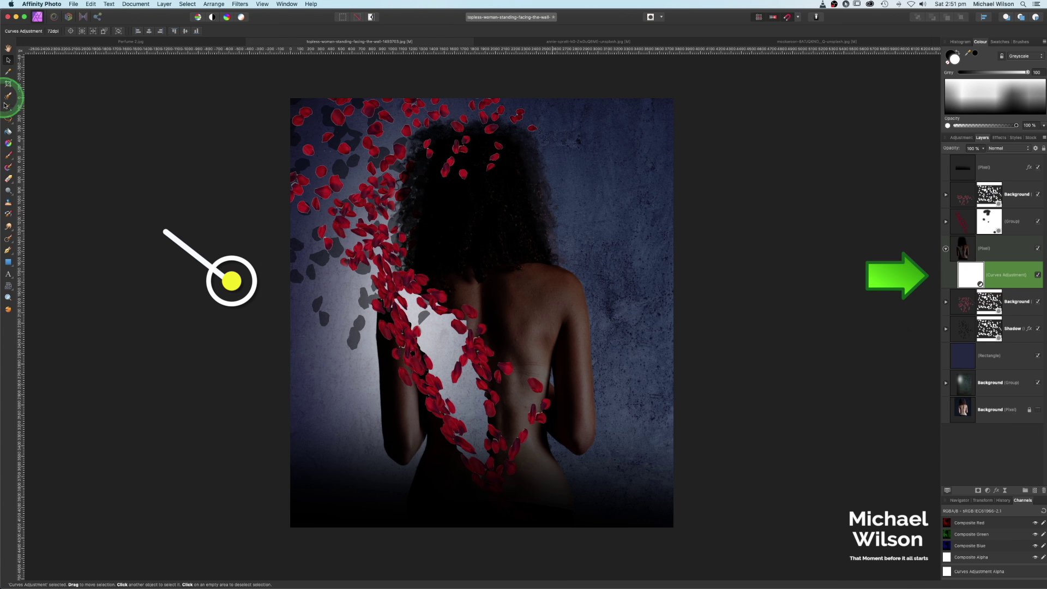
left_click(8, 155)
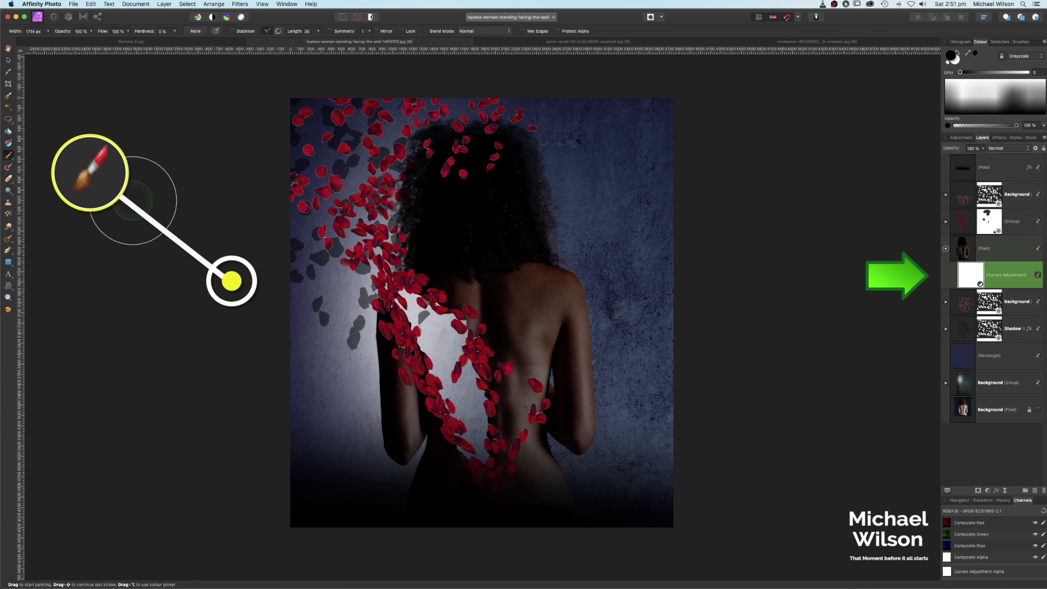
With an 80% opacity and flow brush, paint the Curves mask to relighten her back and shoulder
left_click_drag(92, 32, 81, 41)
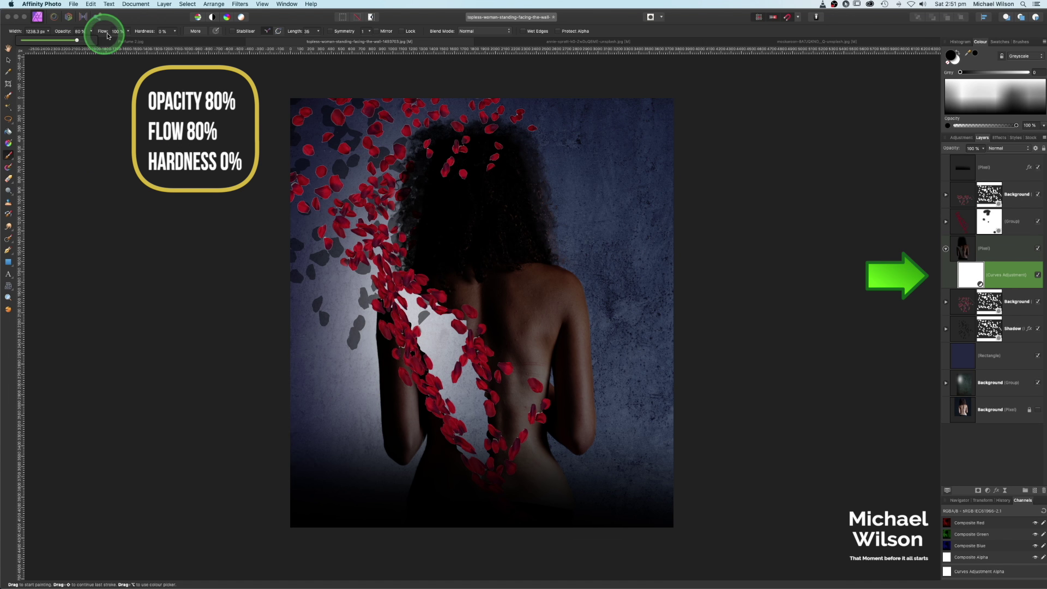
left_click_drag(127, 41, 116, 40)
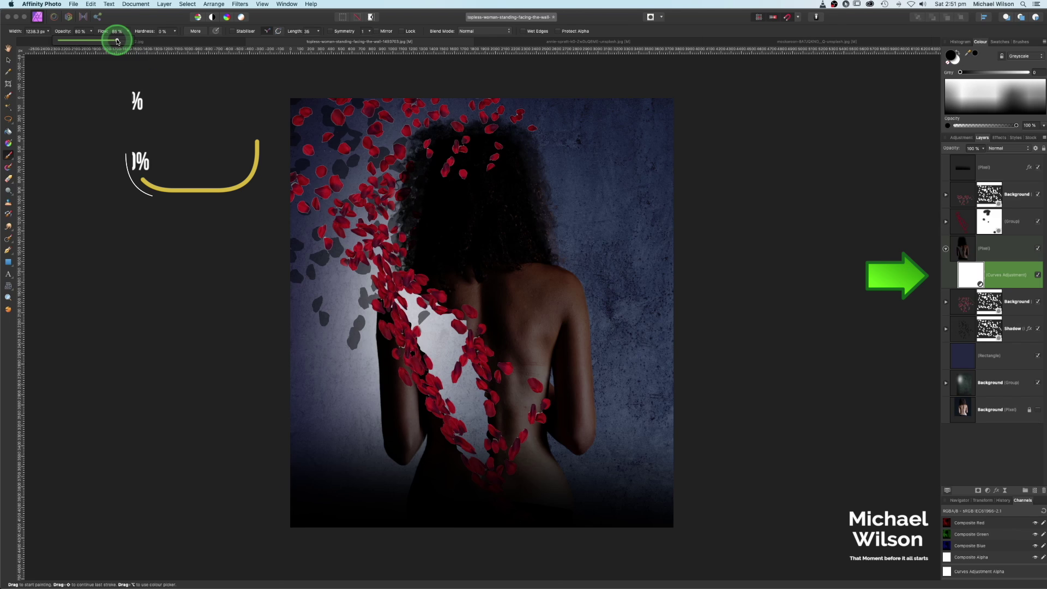
left_click_drag(518, 273, 611, 286)
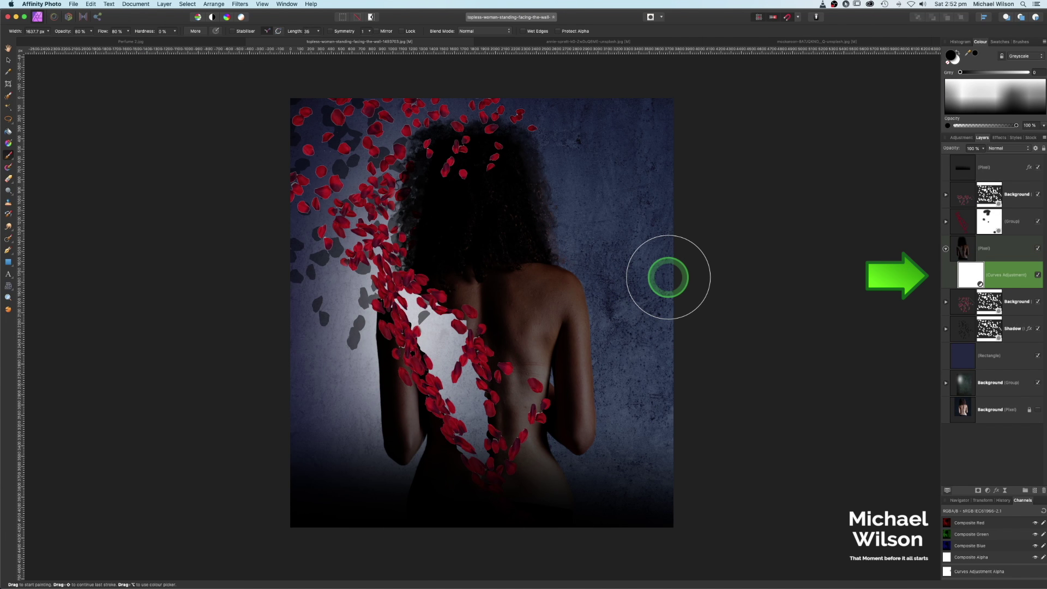
mouse_move(393, 332)
left_mouse_down()
mouse_move(378, 355)
mouse_move(382, 334)
left_mouse_up()
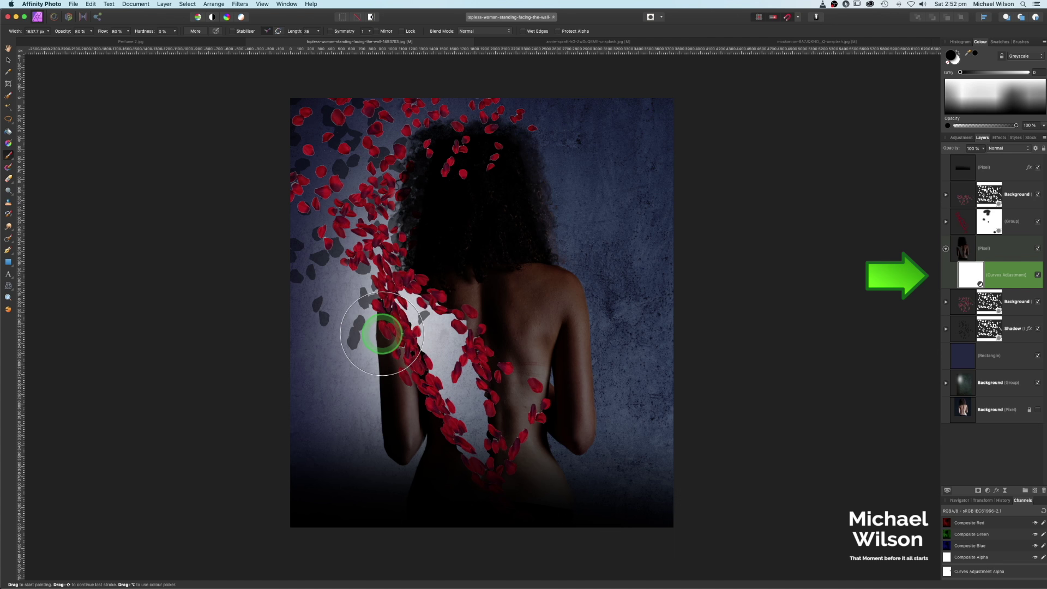
key("bracketleft")
key("bracketleft")
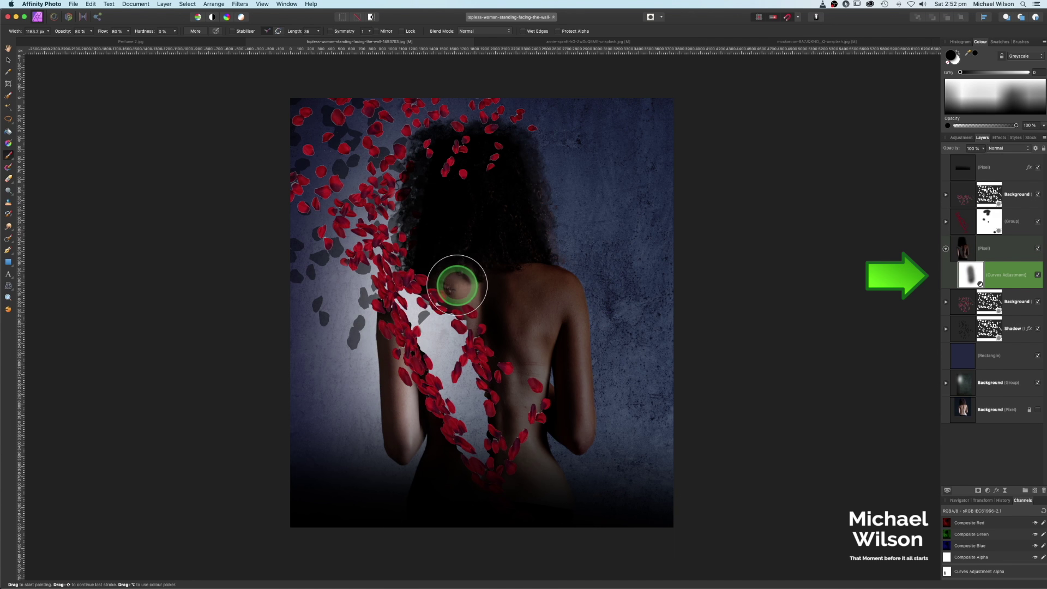
left_click_drag(454, 292, 514, 386)
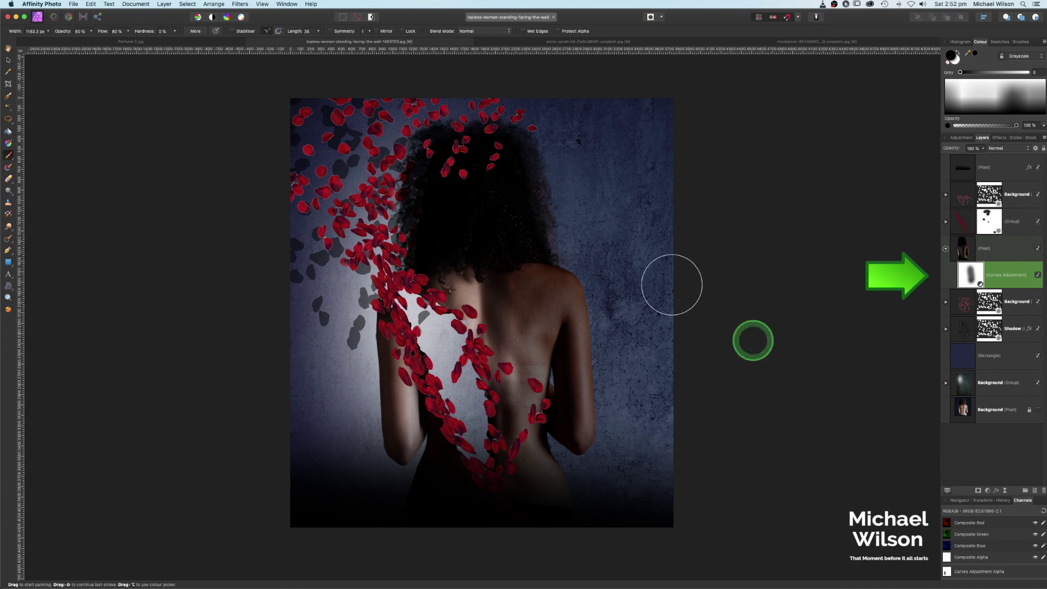
mouse_move(559, 389)
left_mouse_down()
mouse_move(555, 350)
mouse_move(563, 406)
mouse_move(583, 409)
mouse_move(589, 351)
mouse_move(579, 325)
mouse_move(552, 309)
mouse_move(565, 307)
mouse_move(552, 367)
mouse_move(561, 357)
mouse_move(568, 431)
mouse_move(643, 449)
mouse_move(593, 513)
mouse_move(687, 513)
mouse_move(692, 483)
mouse_move(776, 461)
mouse_move(785, 400)
mouse_move(863, 314)
left_mouse_up()
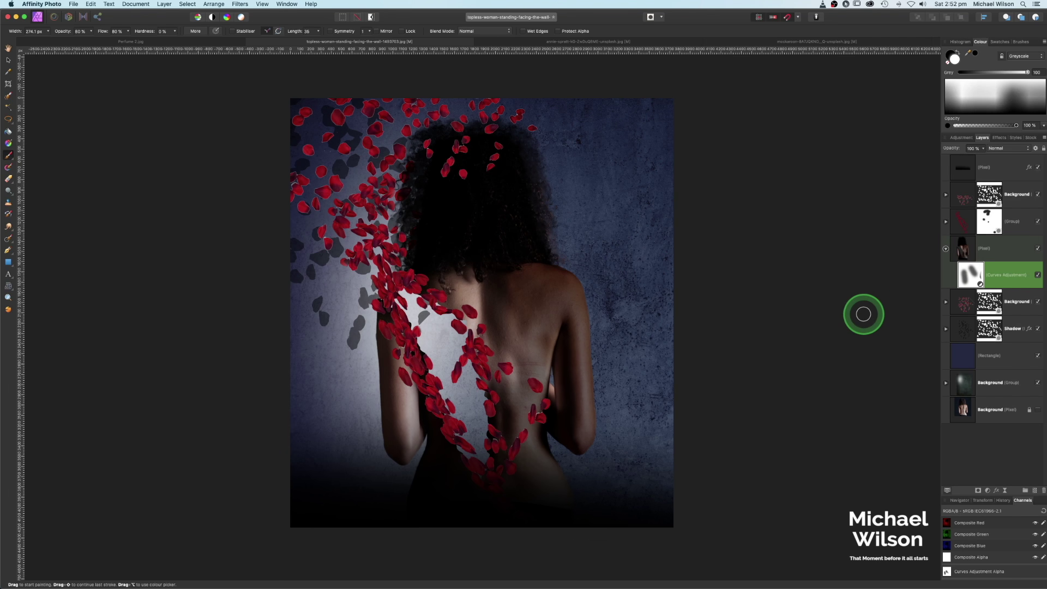
Add a Curves adjustment at the top of the stack with one point bending the curve slightly
left_click(1001, 491)
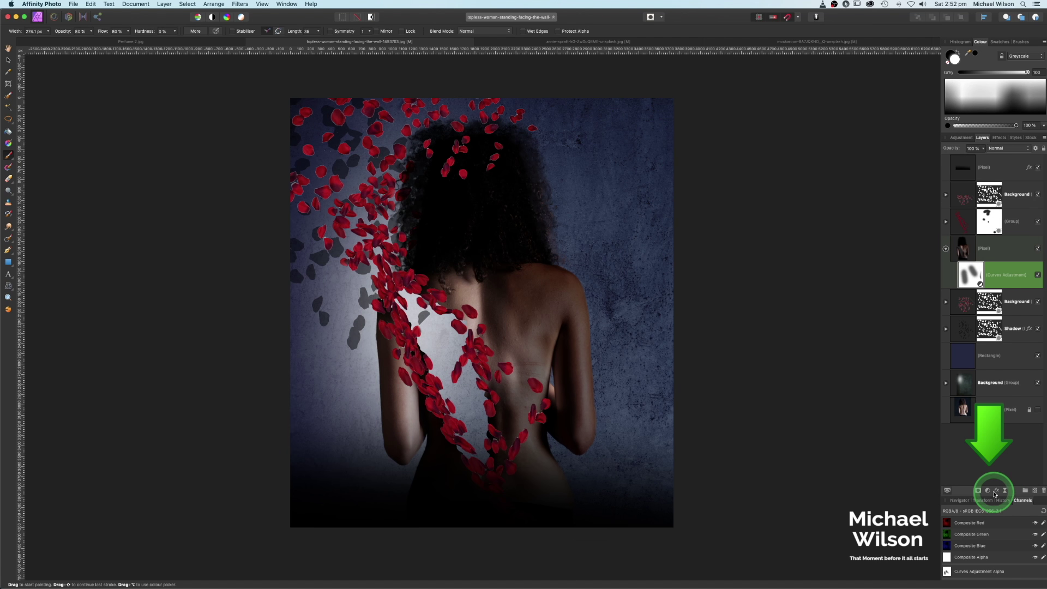
left_click(992, 554)
left_click_drag(1000, 243, 980, 158)
left_click(829, 295)
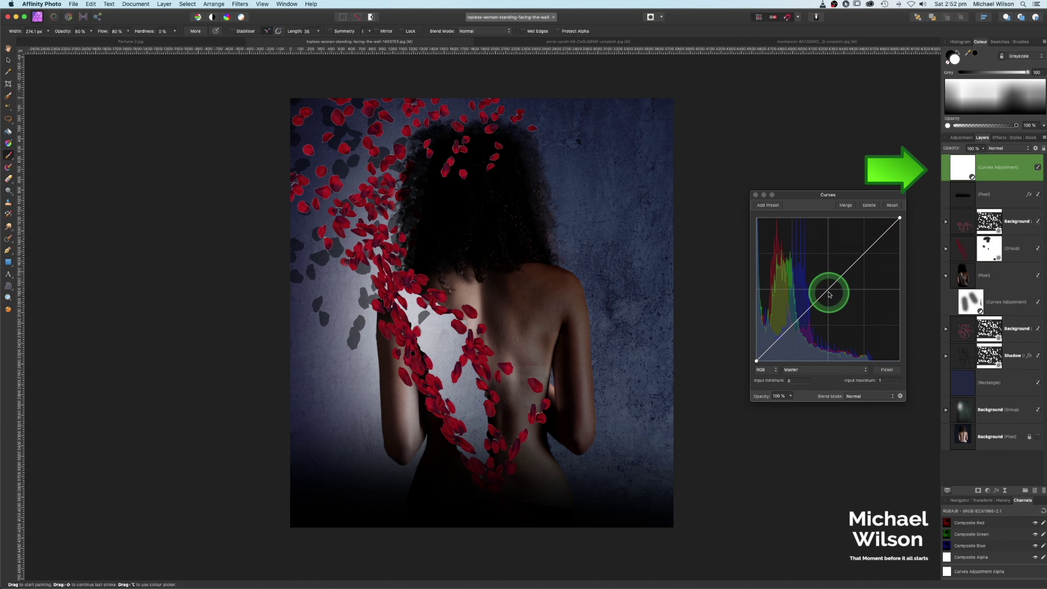
left_click(829, 292)
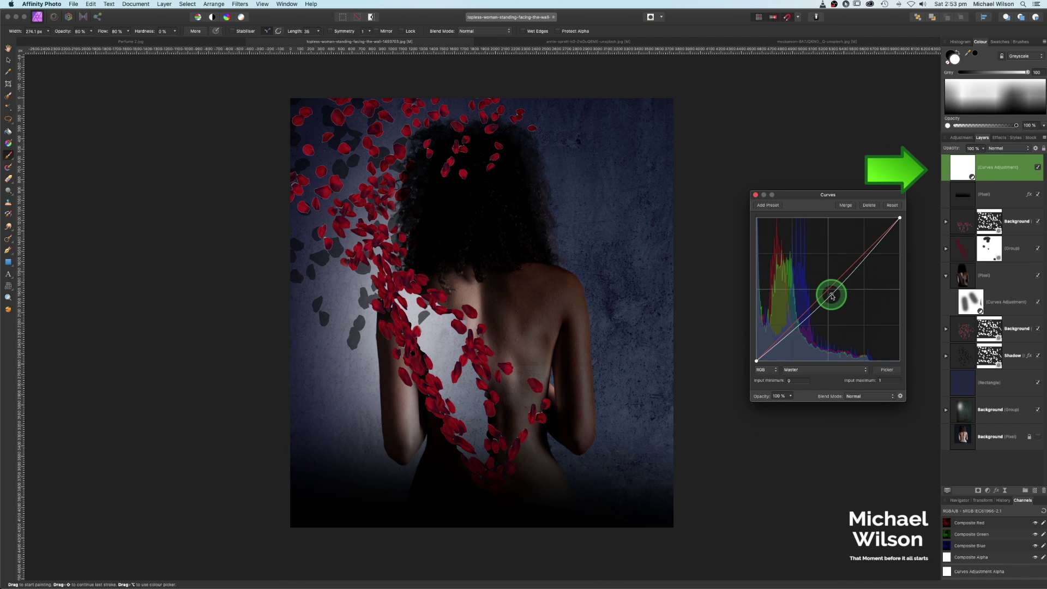
left_click(754, 195)
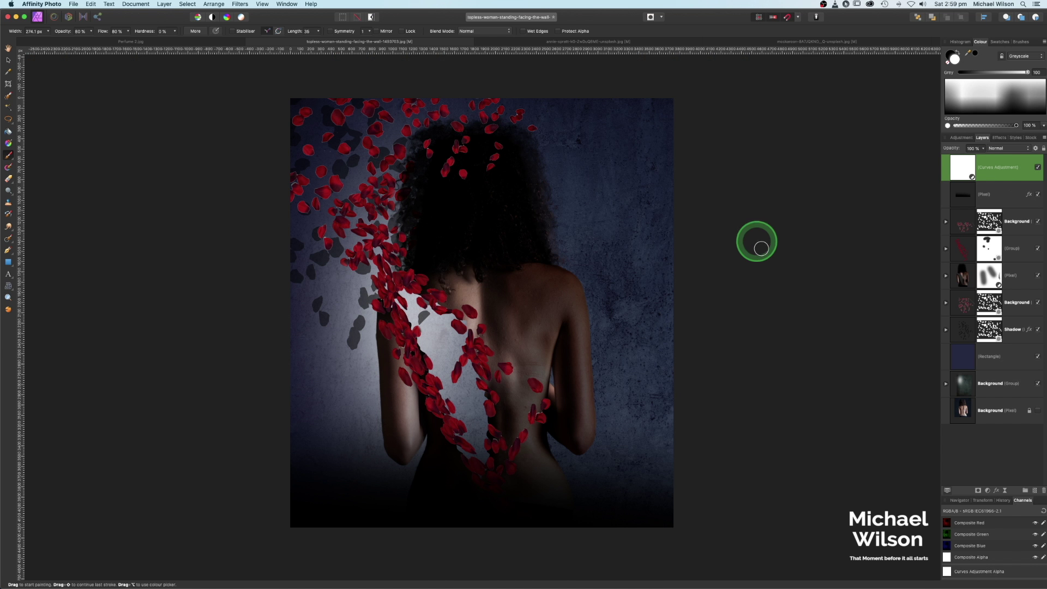
Move the rose petals layer above the woman and group all three petal layers
left_click(972, 307)
left_click_drag(963, 306, 961, 273)
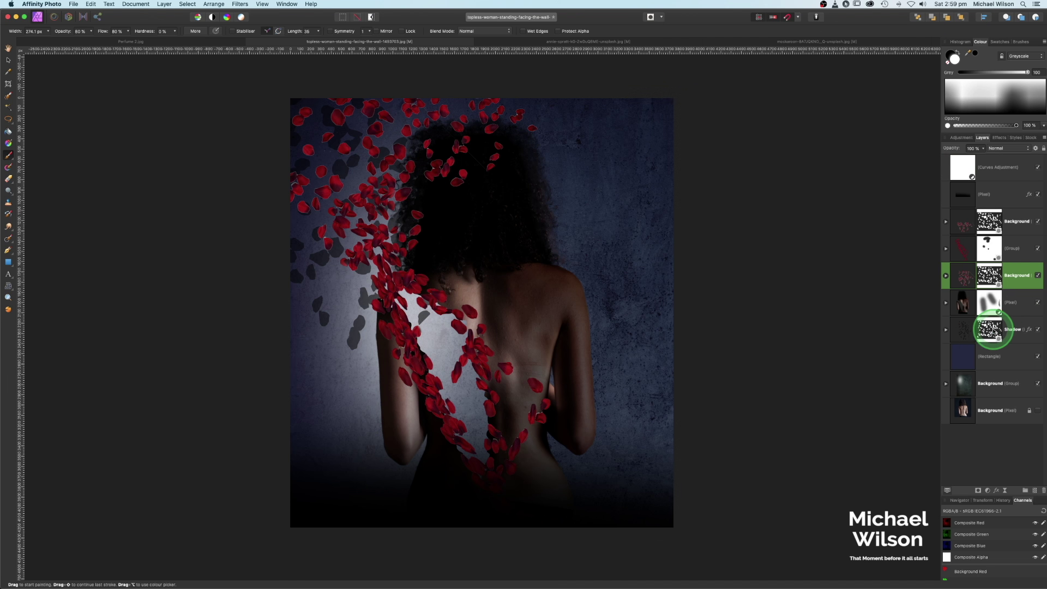
left_click(964, 232, "shift")
left_click_drag(963, 236, 977, 238)
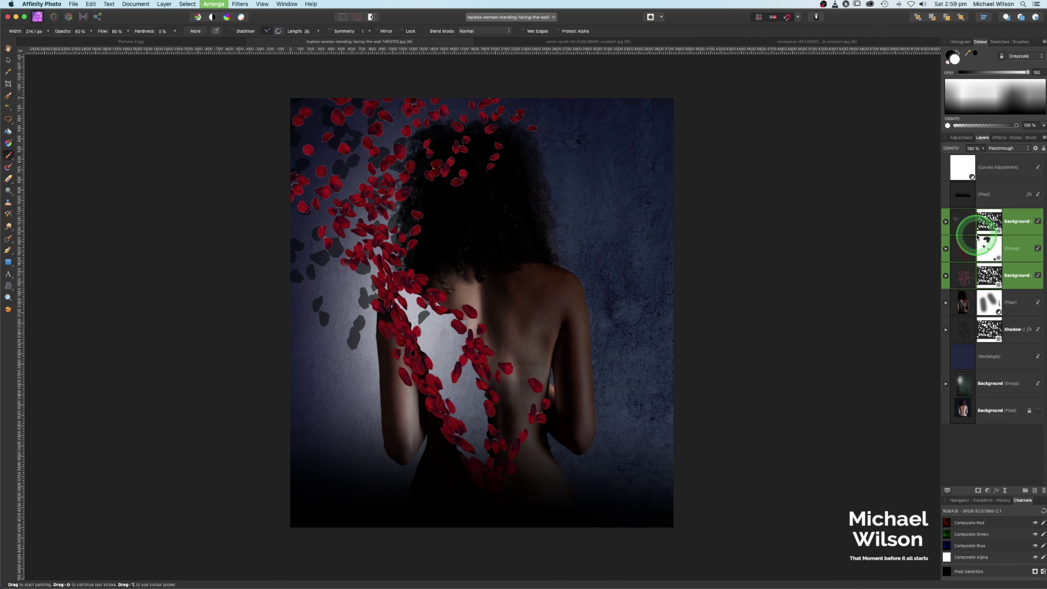
key("super+g")
Add an HSL adjustment inside the petal group with Hue Shift -23.3° toward orange
left_click(987, 490)
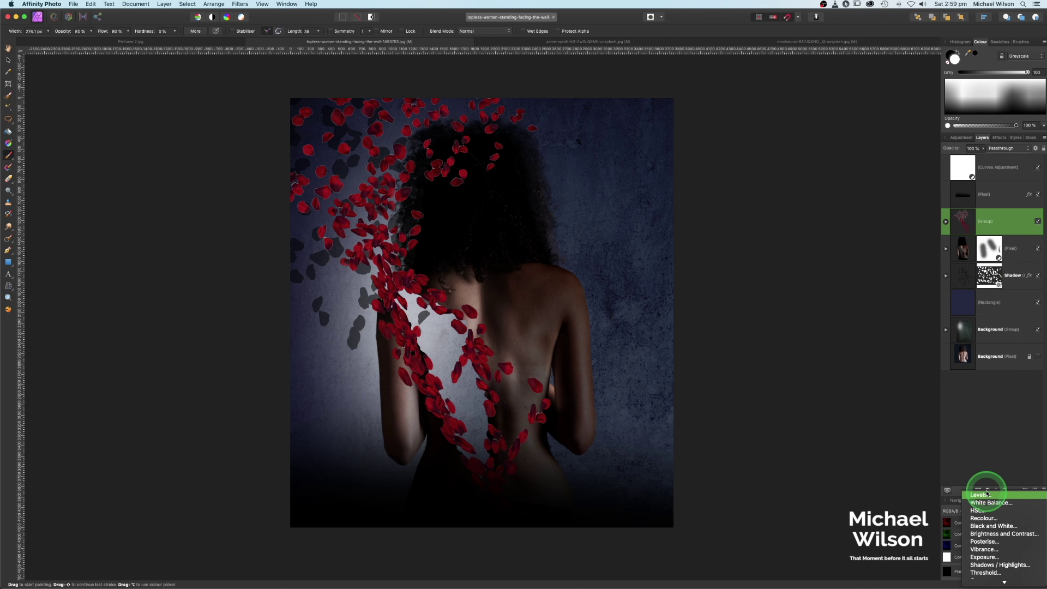
left_click(978, 510)
left_click_drag(1000, 224, 971, 251)
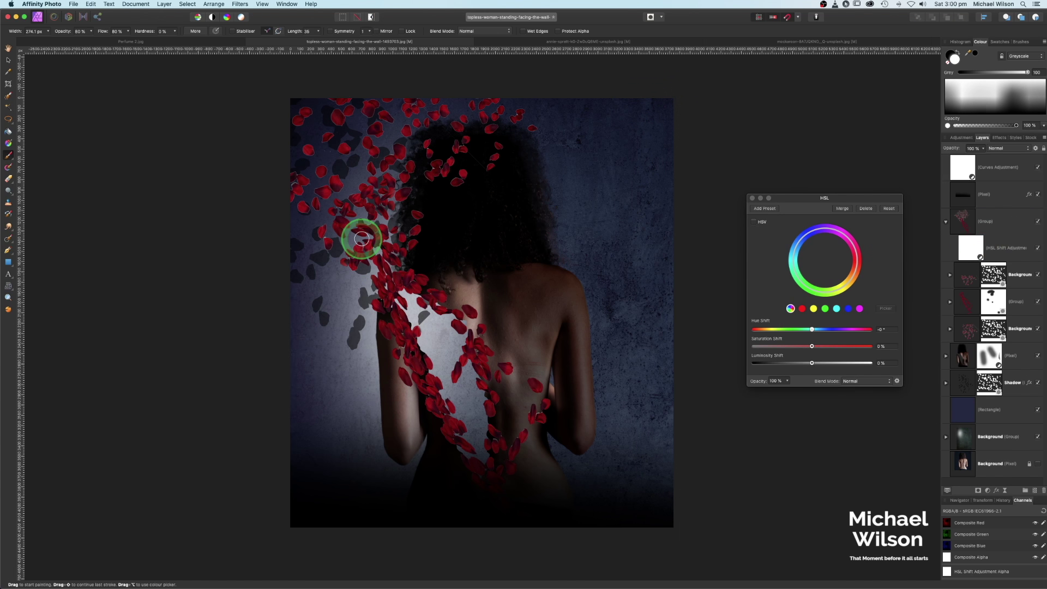
left_click_drag(812, 330, 812, 330)
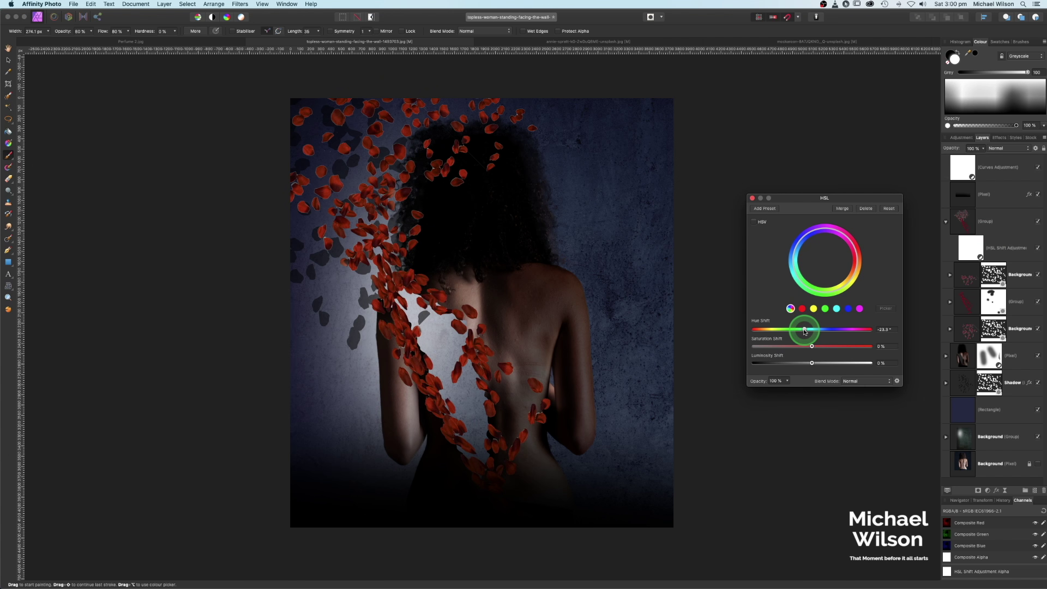